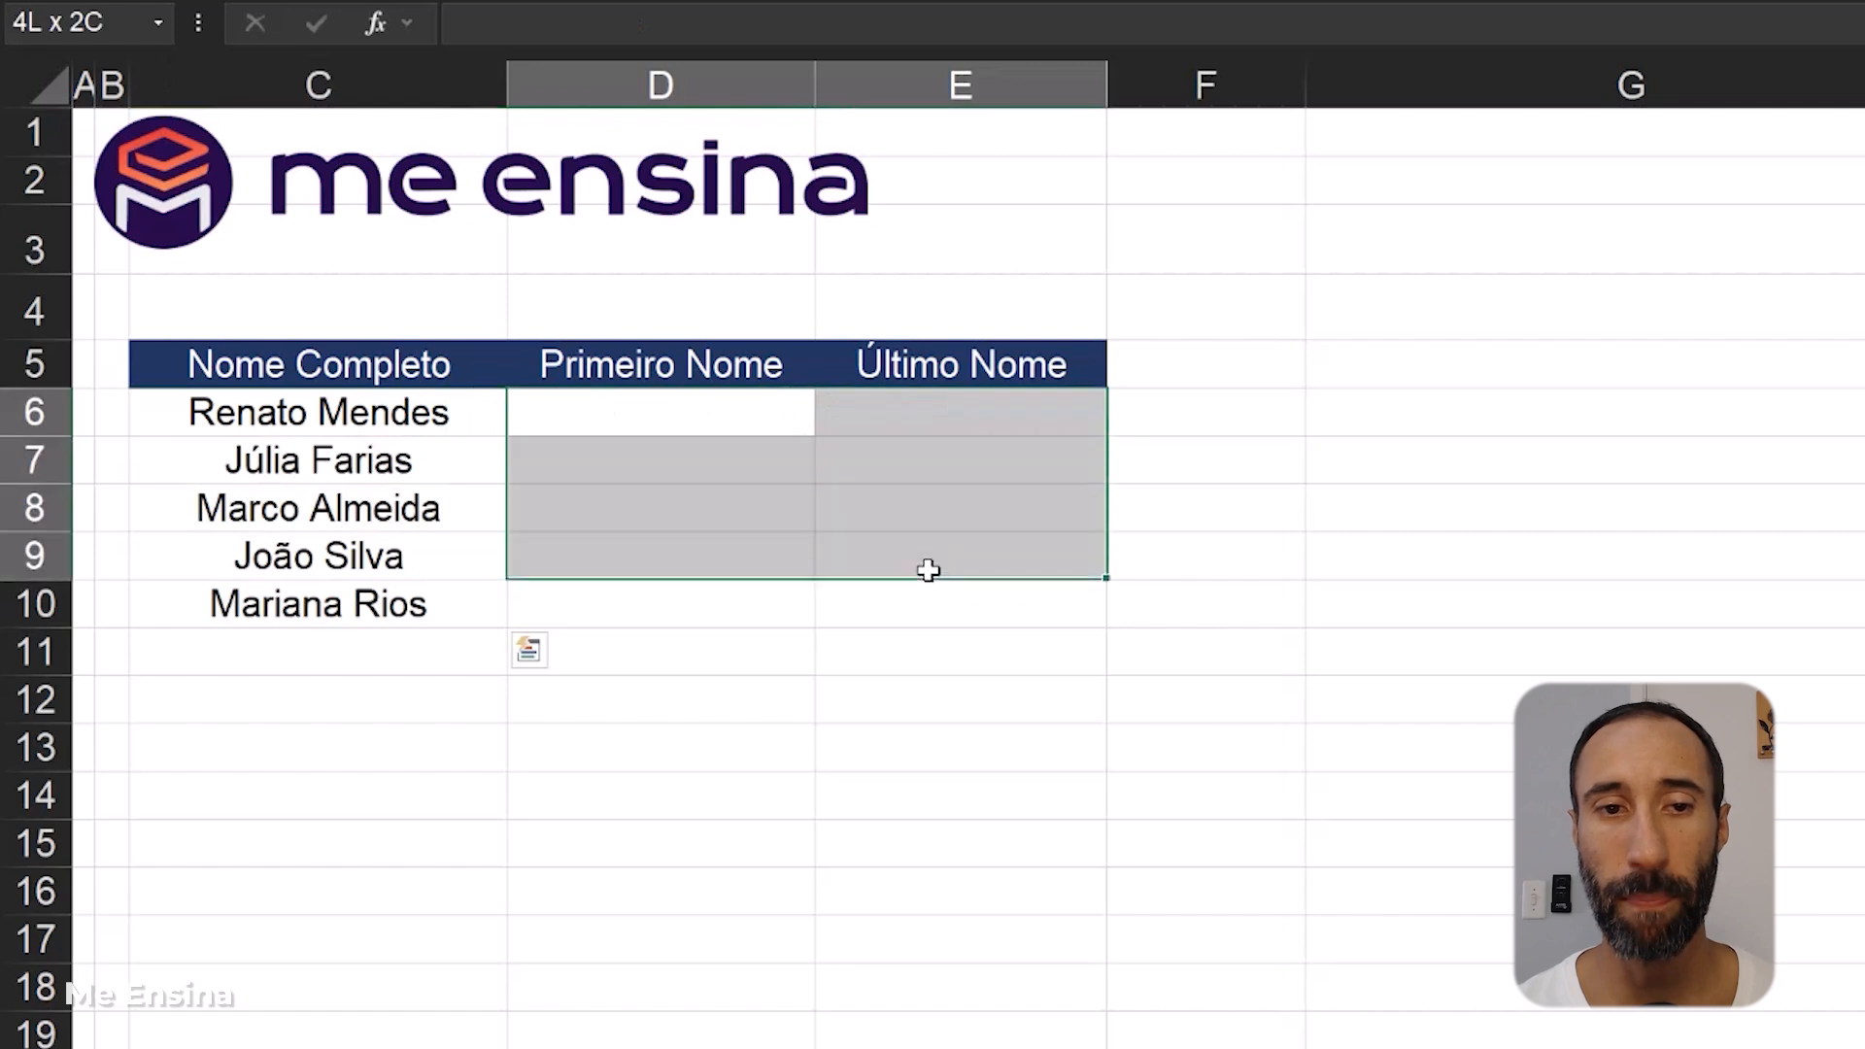
{"action": "left_click", "coordinate": [662, 412]}
{"action": "left_click_drag", "start_coordinate": [662, 413], "coordinate": [955, 604]}
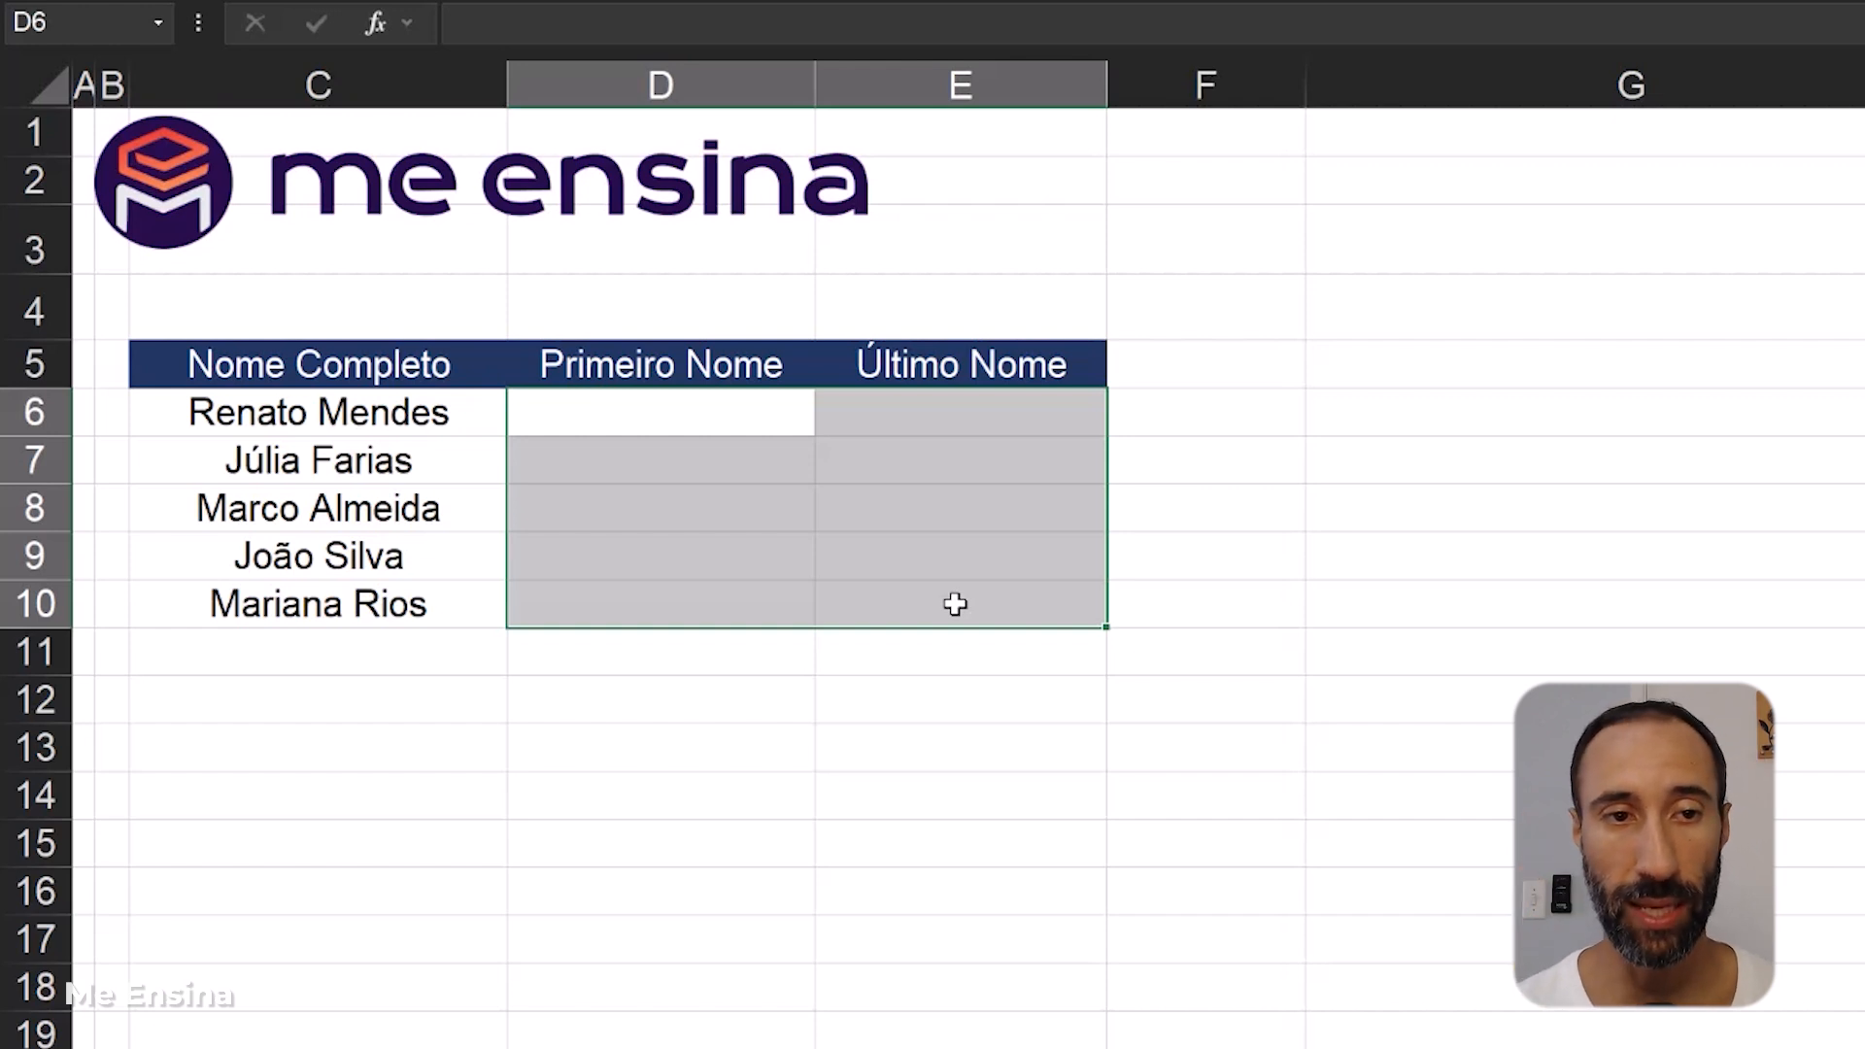
{"action": "left_click", "coordinate": [863, 751]}
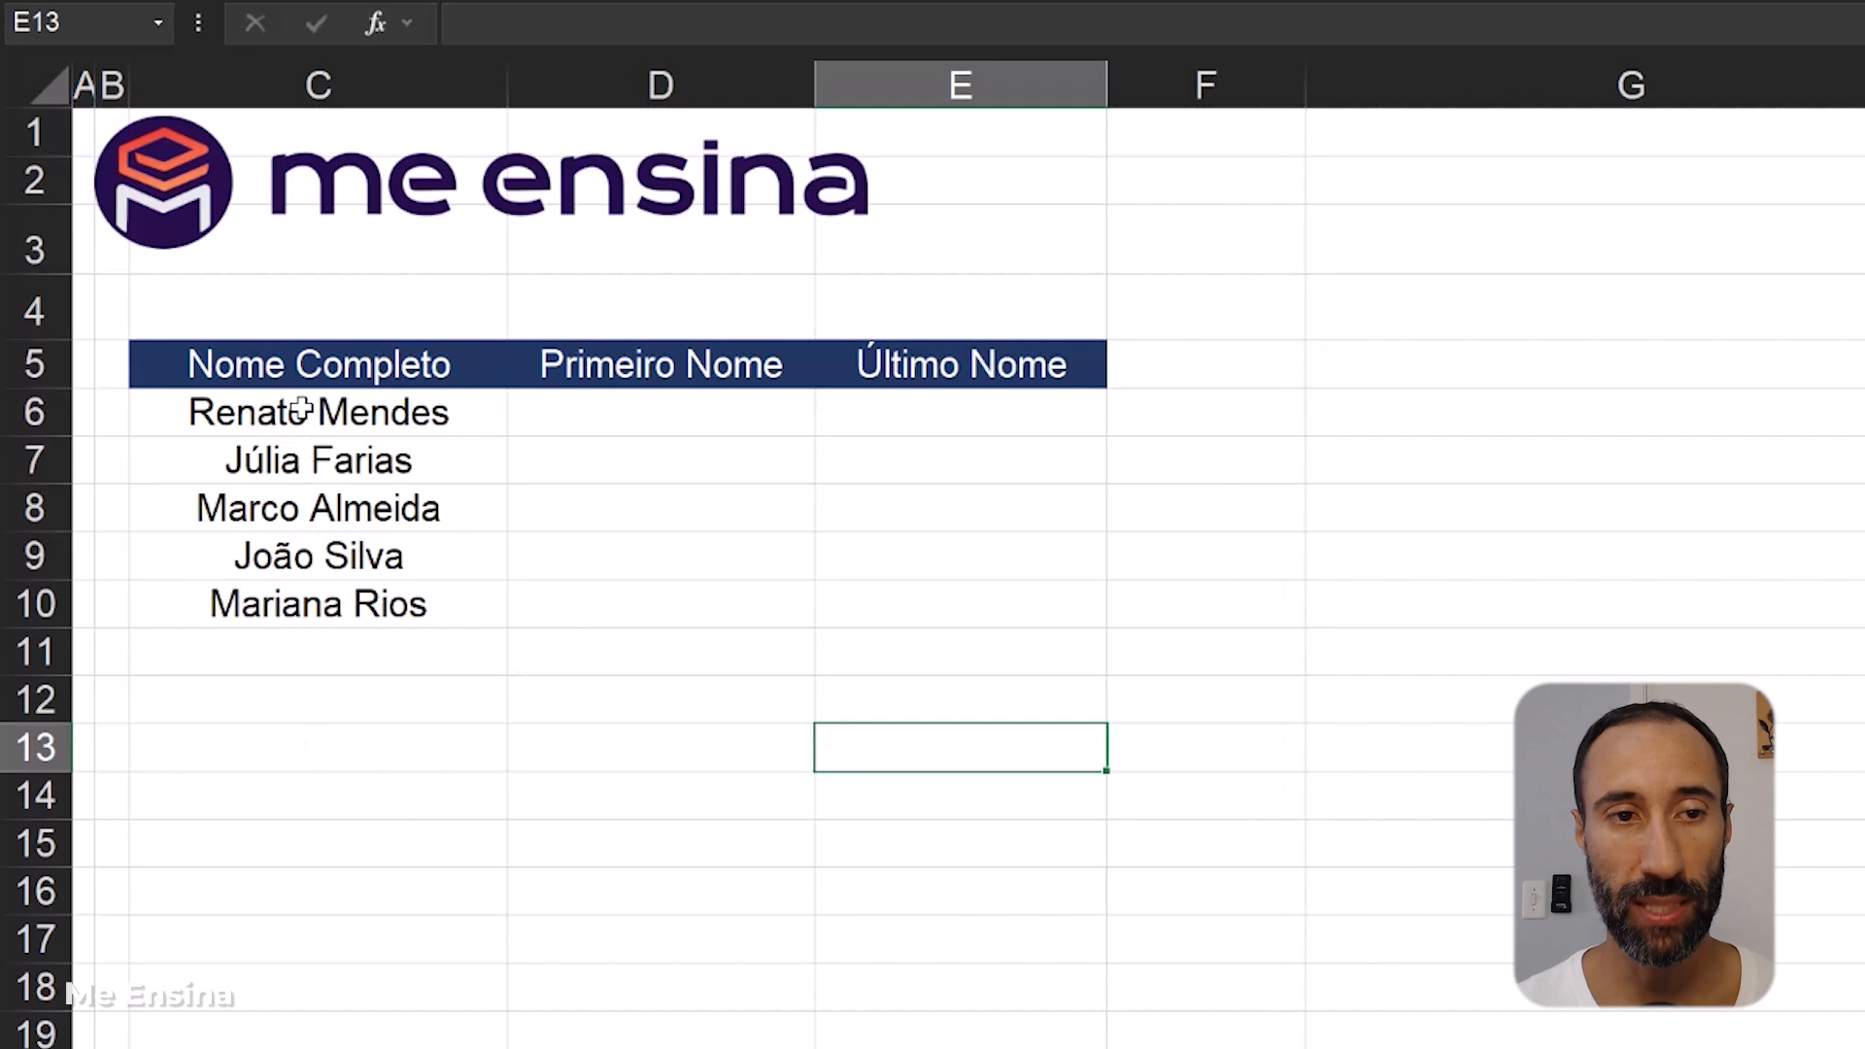
- Start Text to Columns on the full names in C6:C10 as delimited data, split at the space
{"action": "left_click_drag", "start_coordinate": [309, 410], "coordinate": [335, 612]}
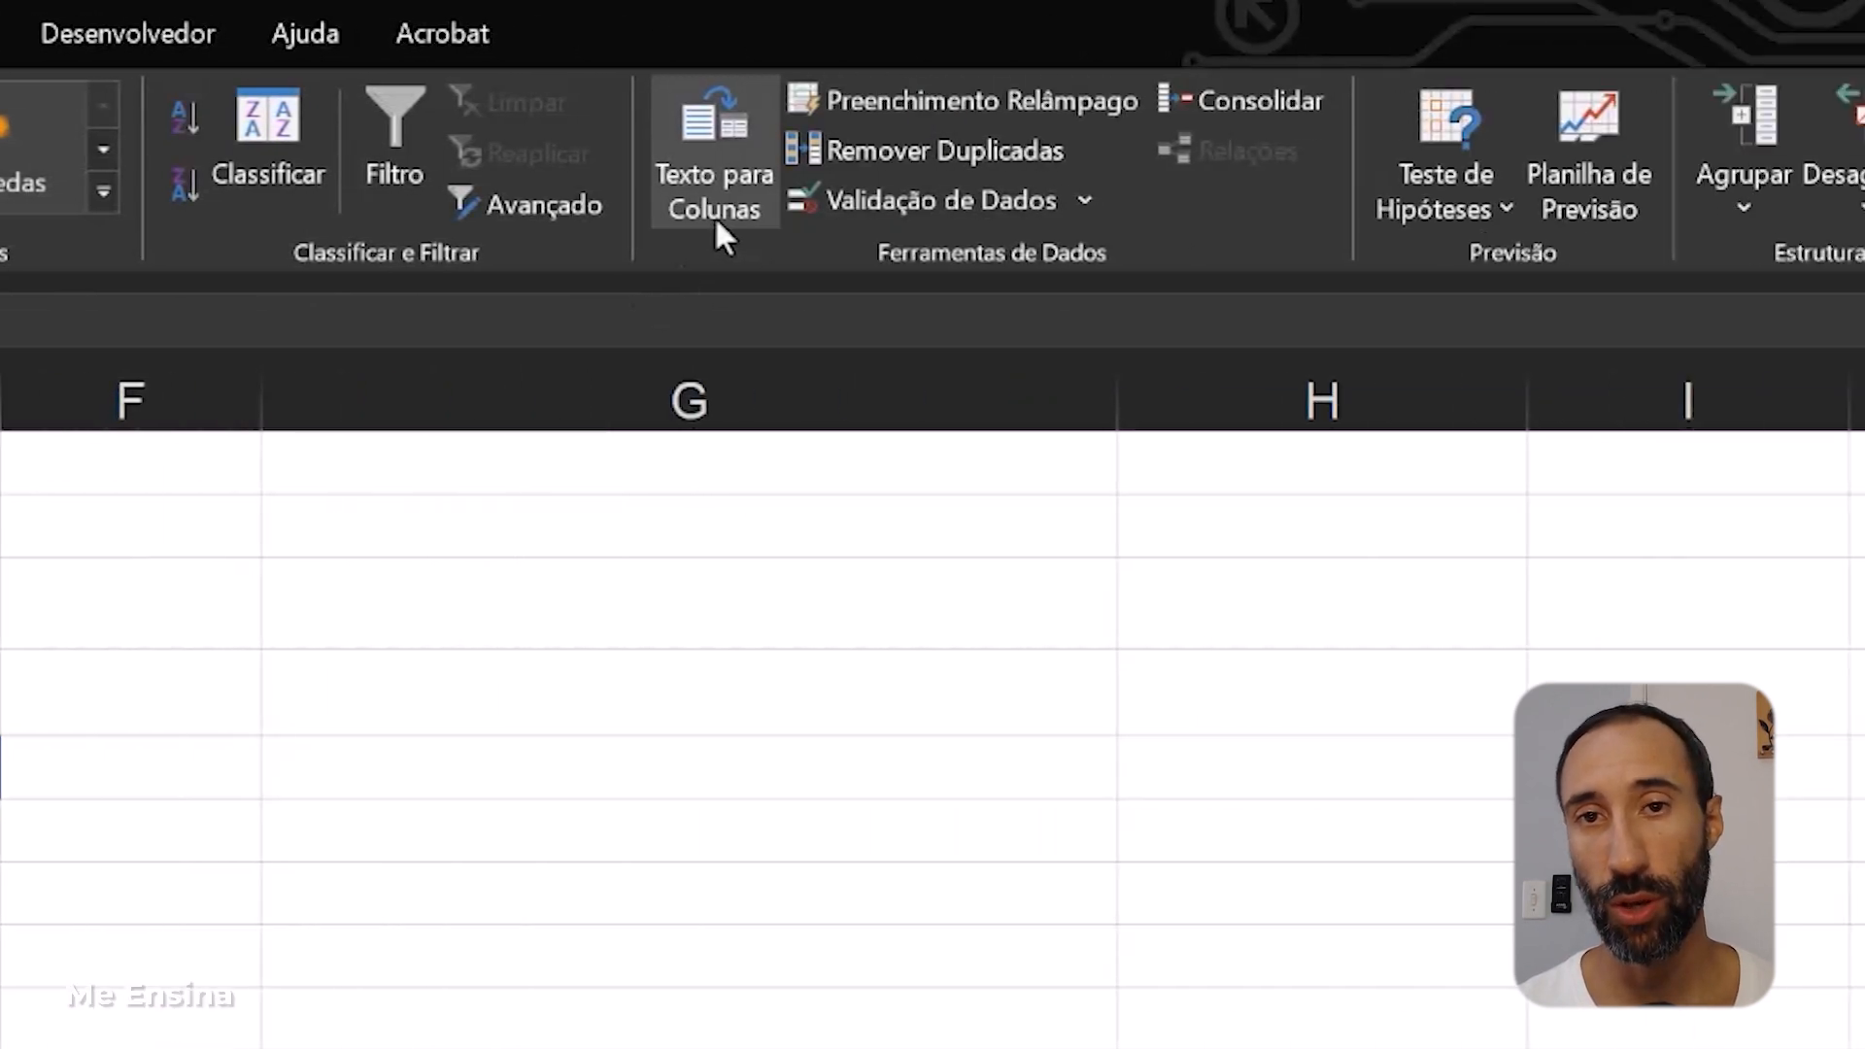
{"action": "left_click", "coordinate": [720, 206]}
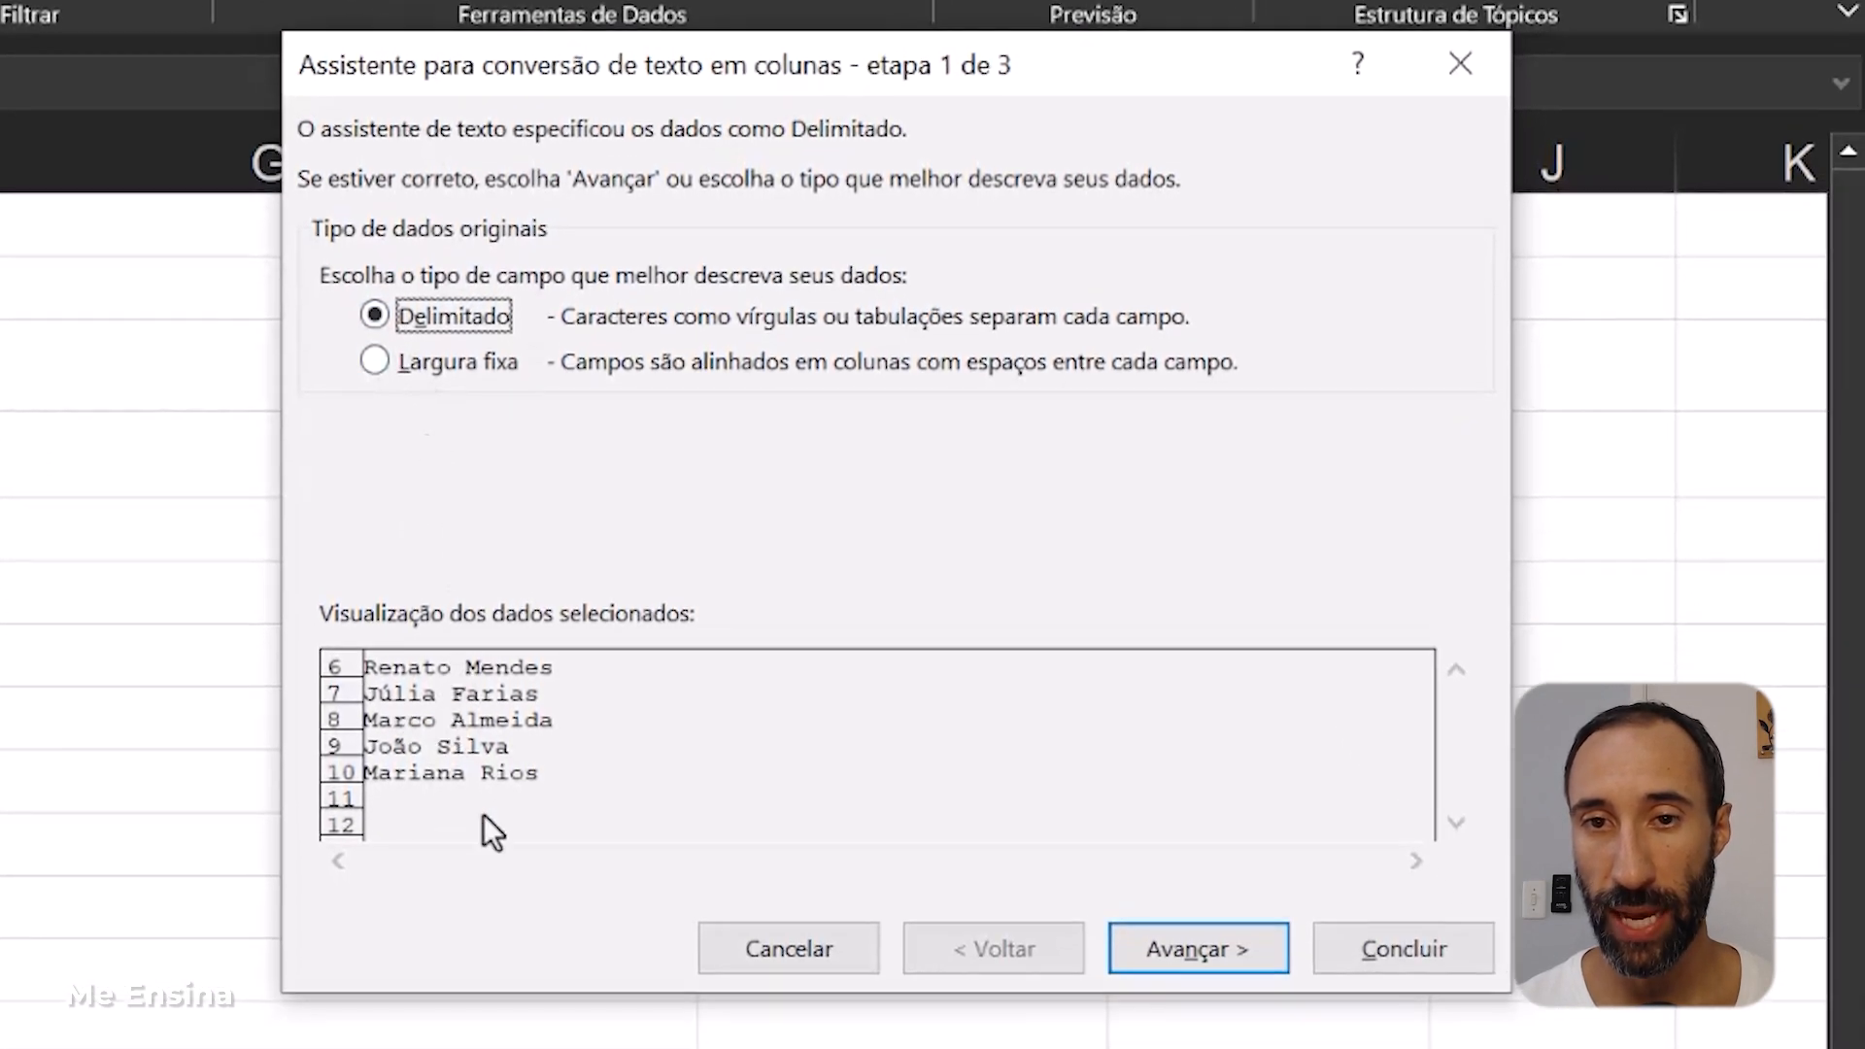
{"action": "left_click", "coordinate": [1196, 950]}
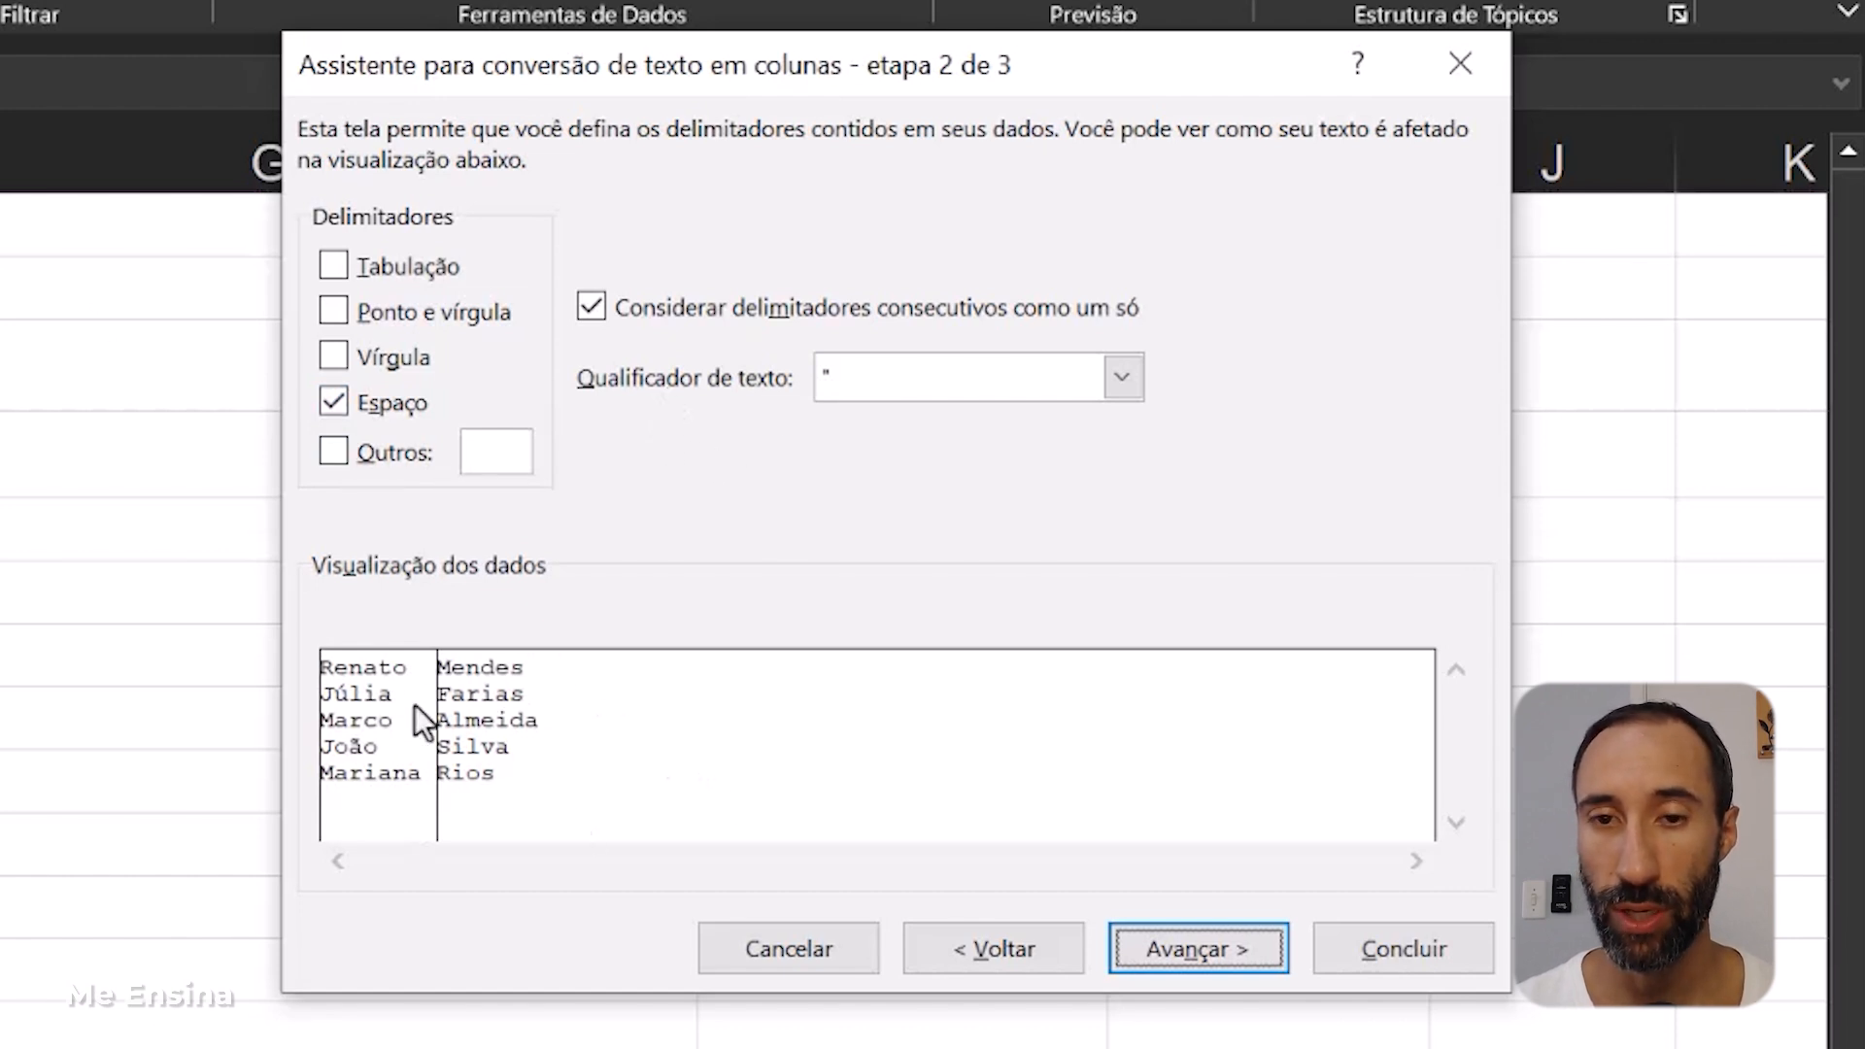
{"action": "left_click", "coordinate": [1233, 953]}
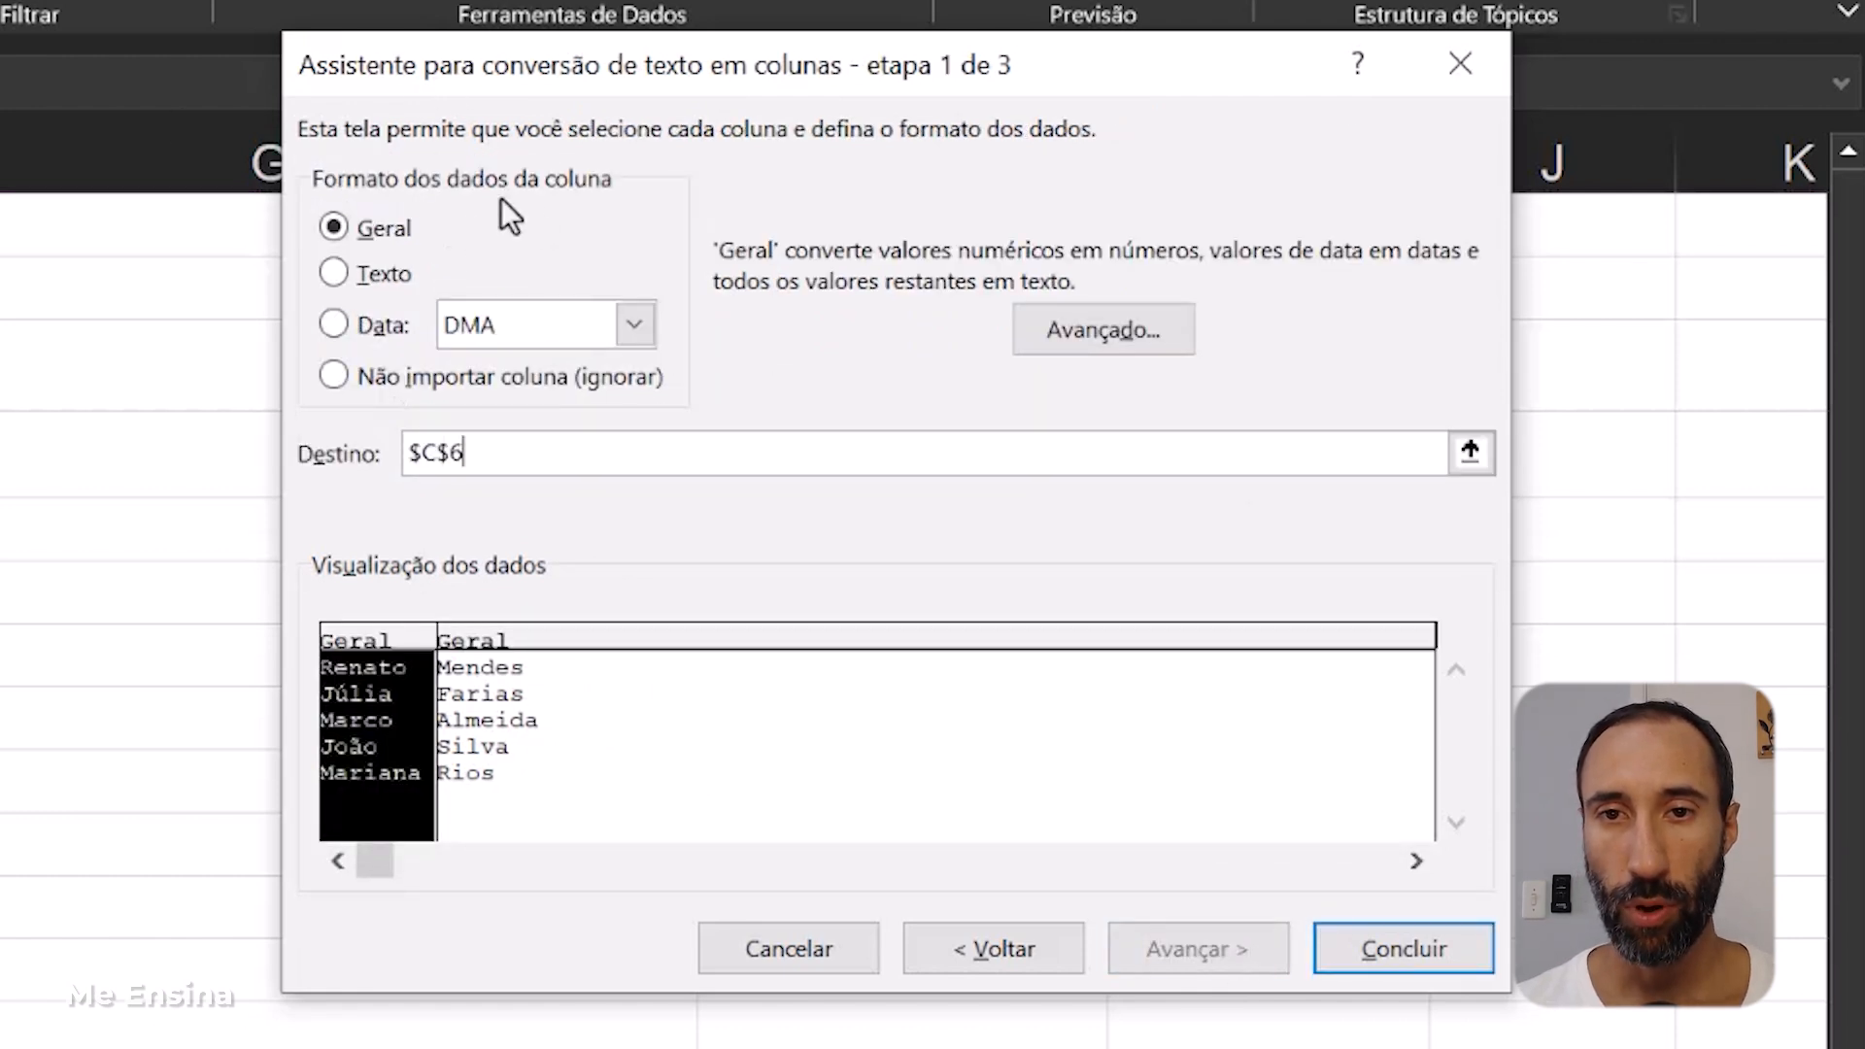
- Use the General column format, set the destination to $D$6 and finish the text conversion
{"action": "left_click", "coordinate": [333, 226]}
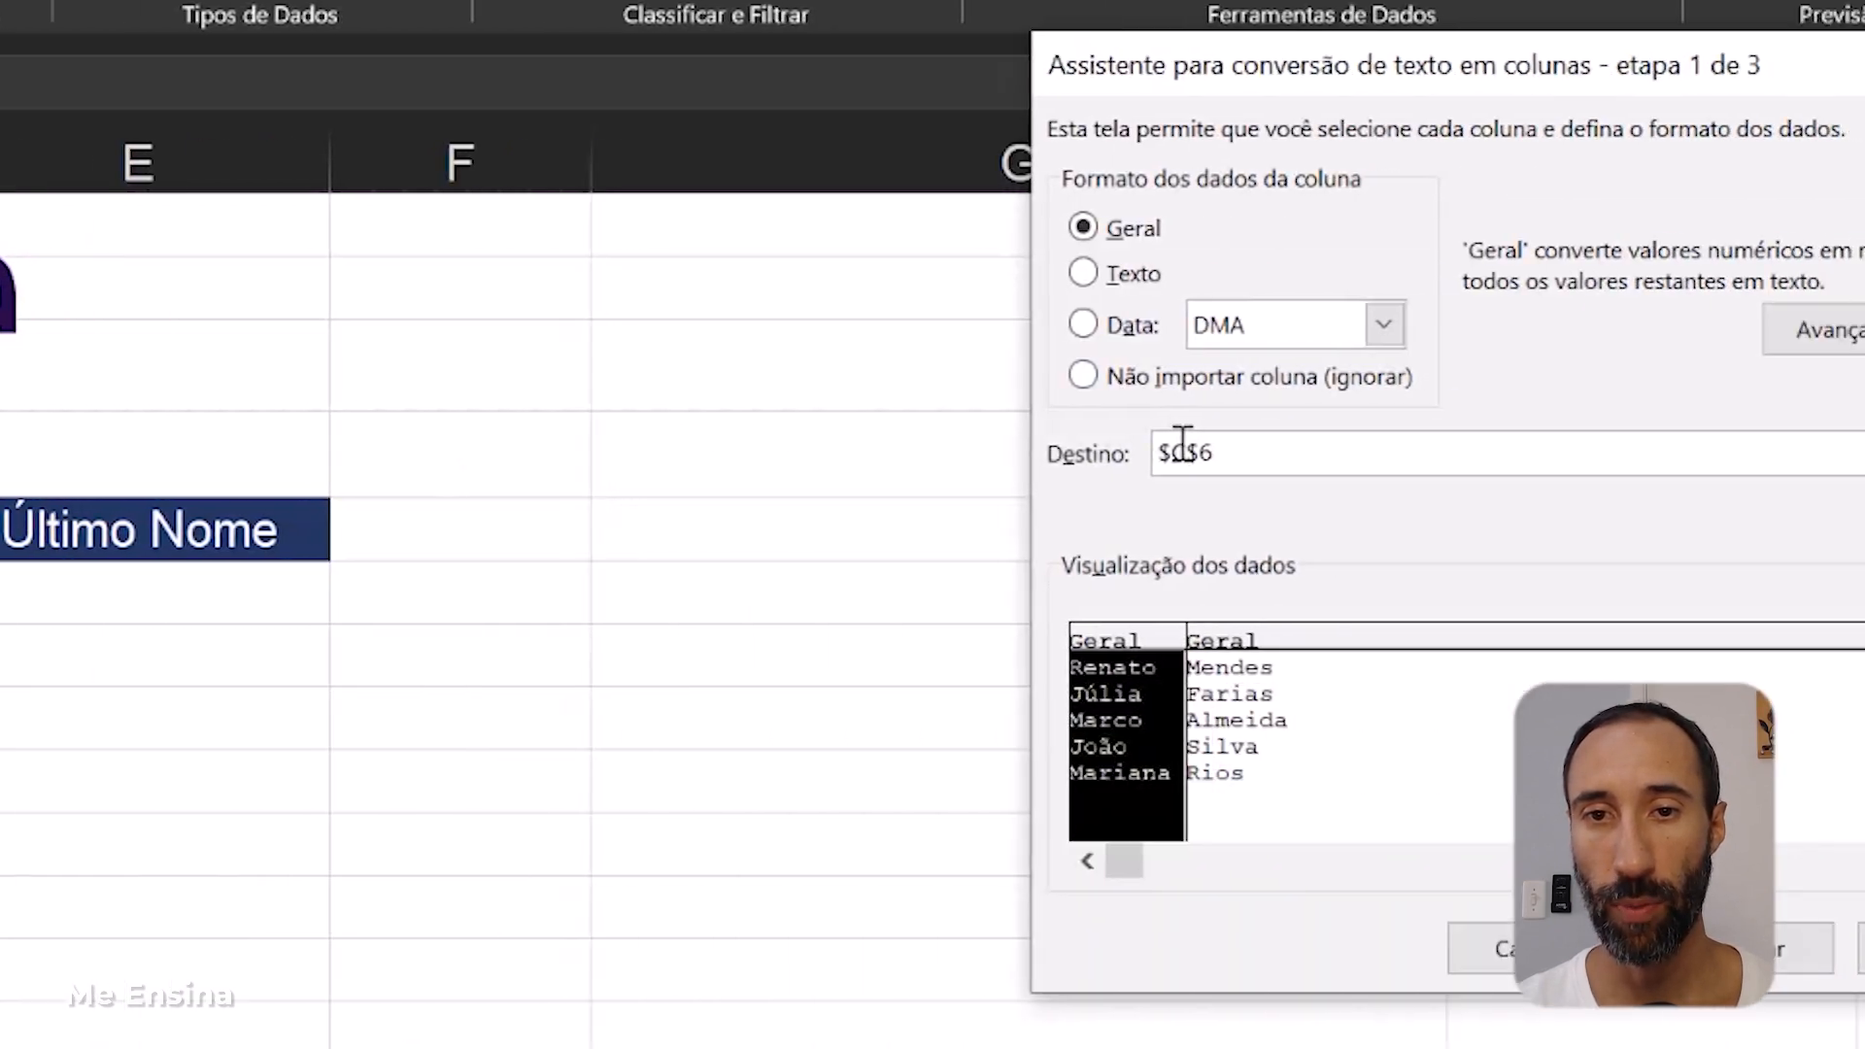
{"action": "left_click", "coordinate": [1189, 448]}
{"action": "key", "text": "BackSpace"}
{"action": "type", "text": "D"}
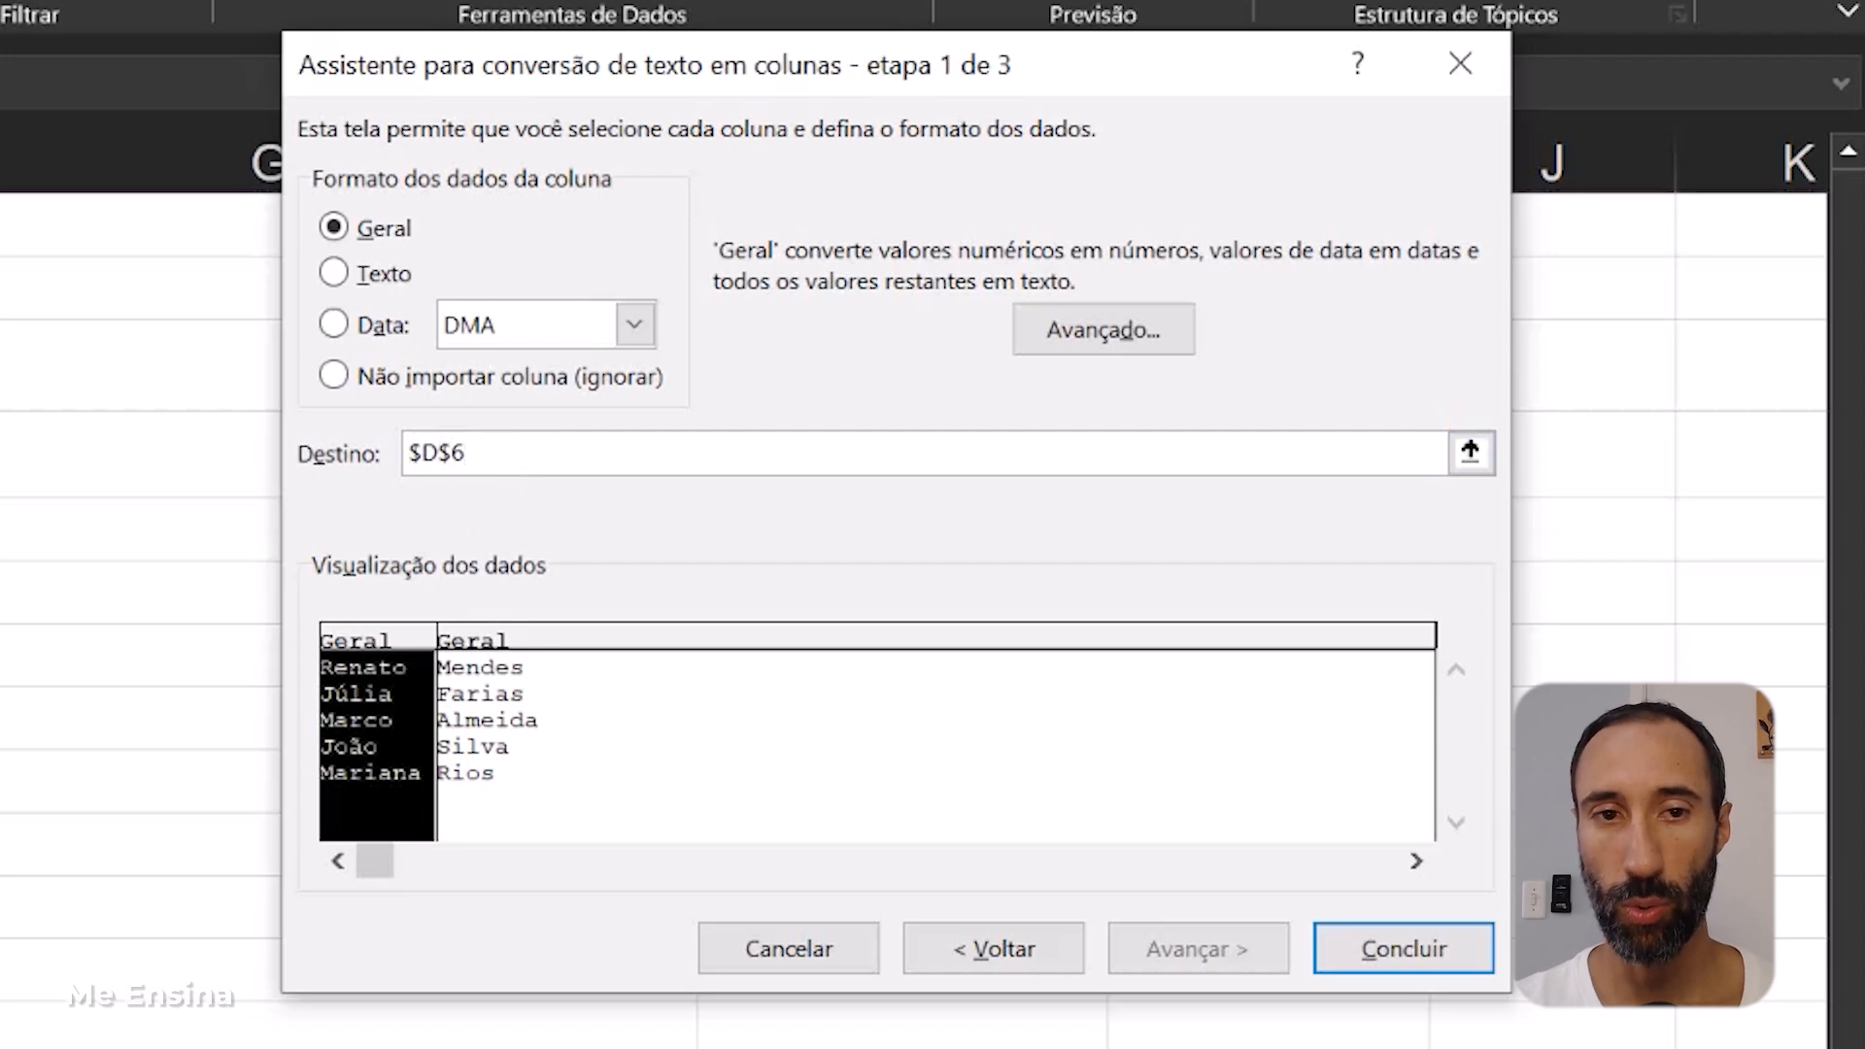
{"action": "left_click", "coordinate": [1428, 959]}
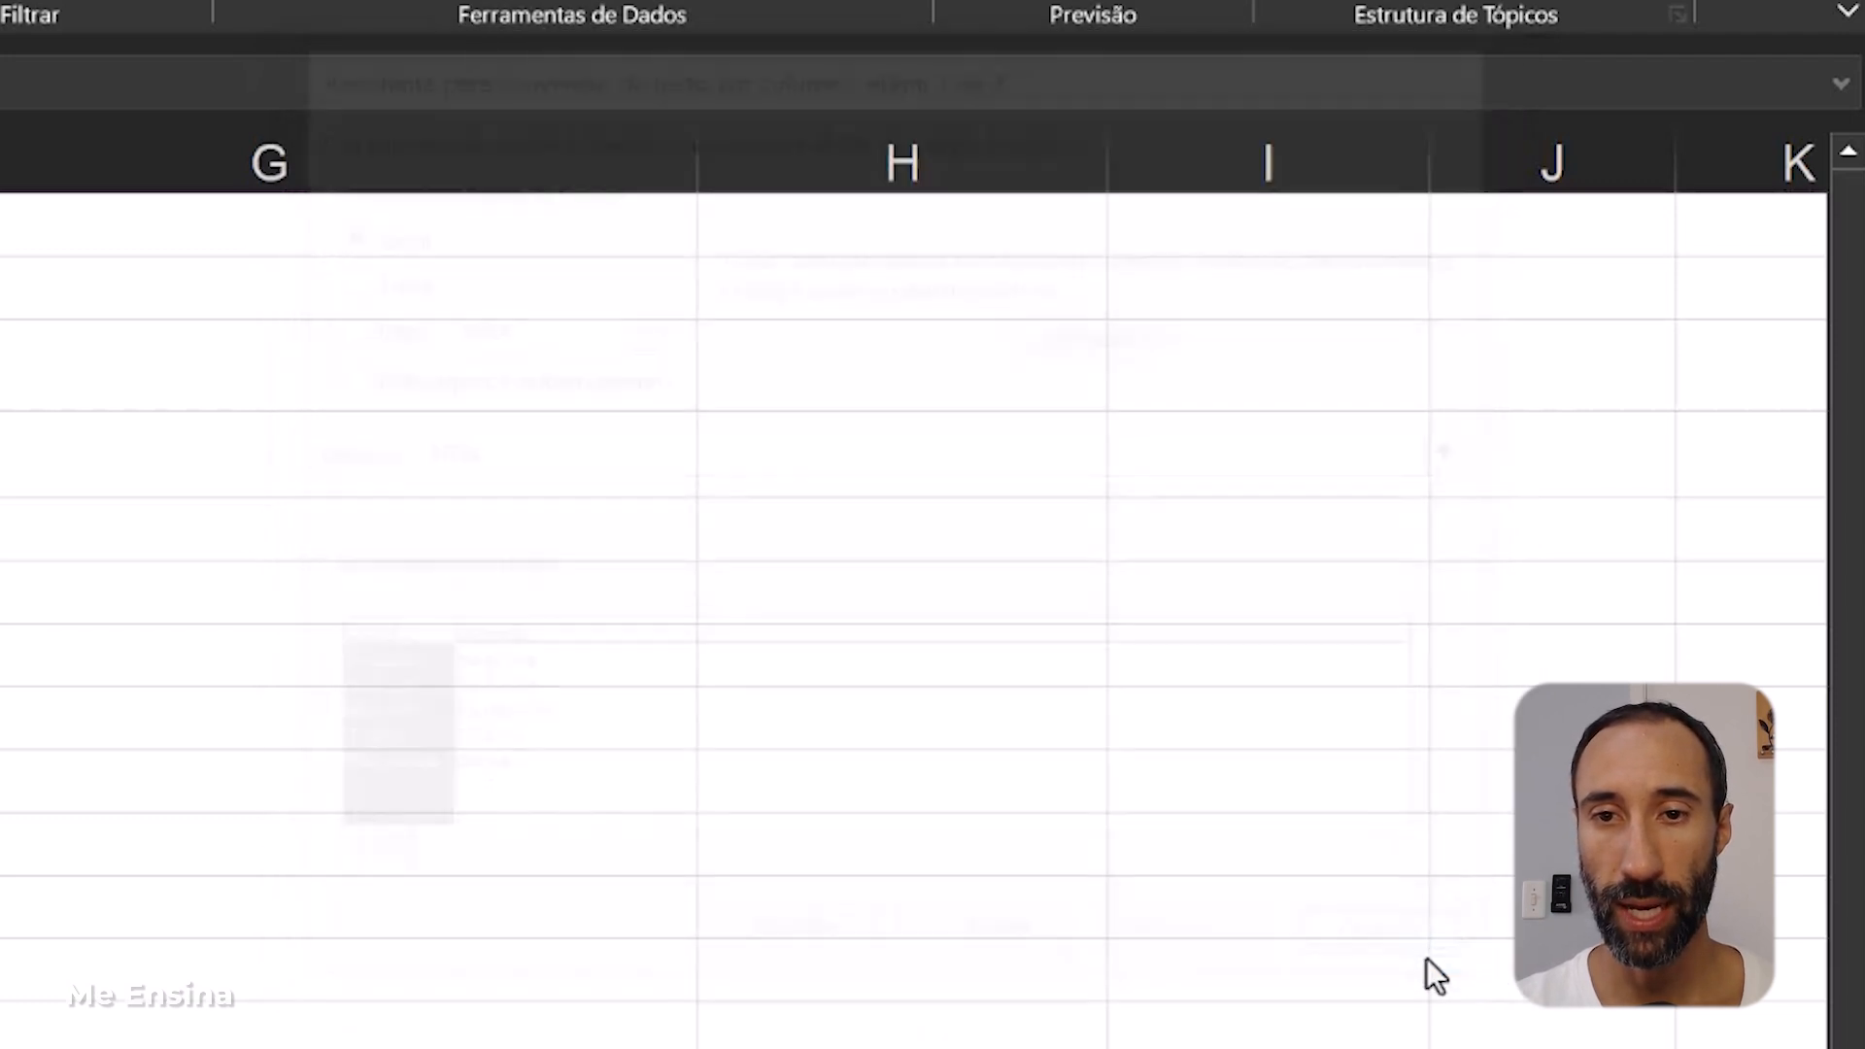
- Compare the full names in C6:C10 with the split first and last names in D6:E10
{"action": "left_click", "coordinate": [895, 1035]}
{"action": "left_click_drag", "start_coordinate": [445, 596], "coordinate": [406, 843]}
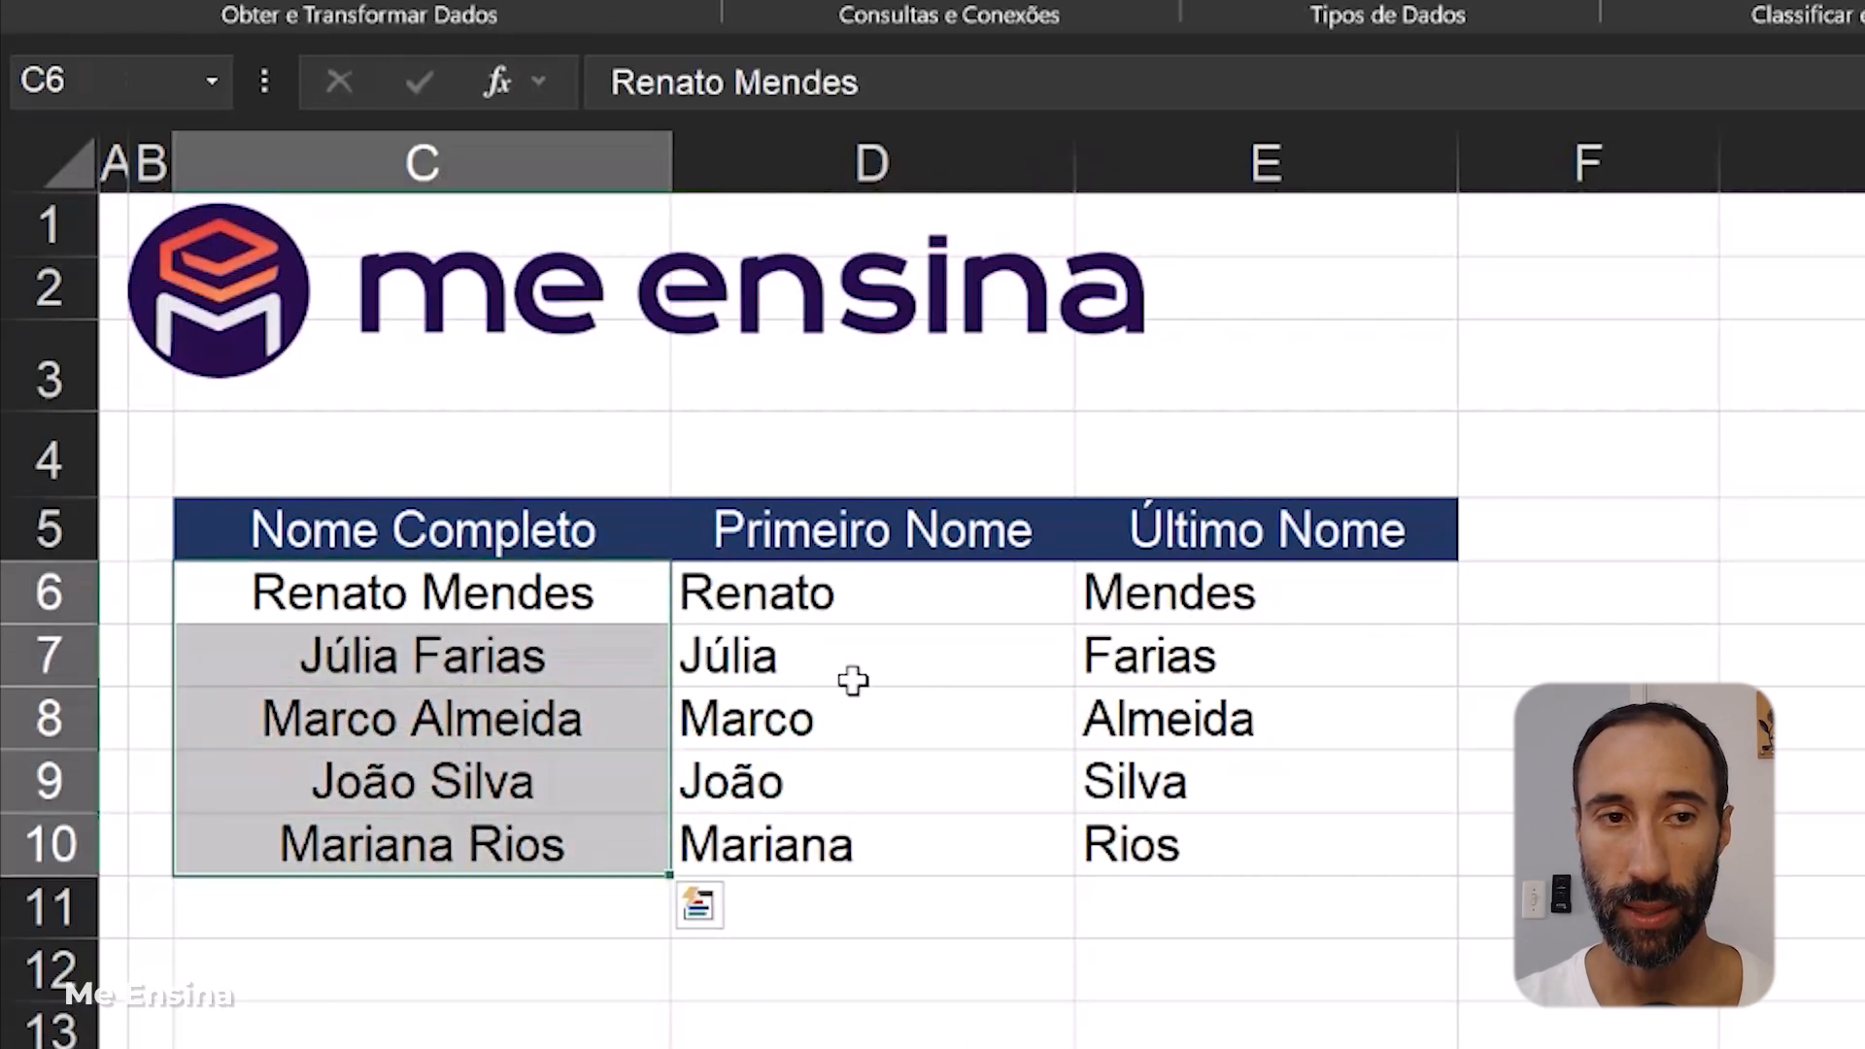
{"action": "left_click_drag", "start_coordinate": [781, 590], "coordinate": [1216, 858]}
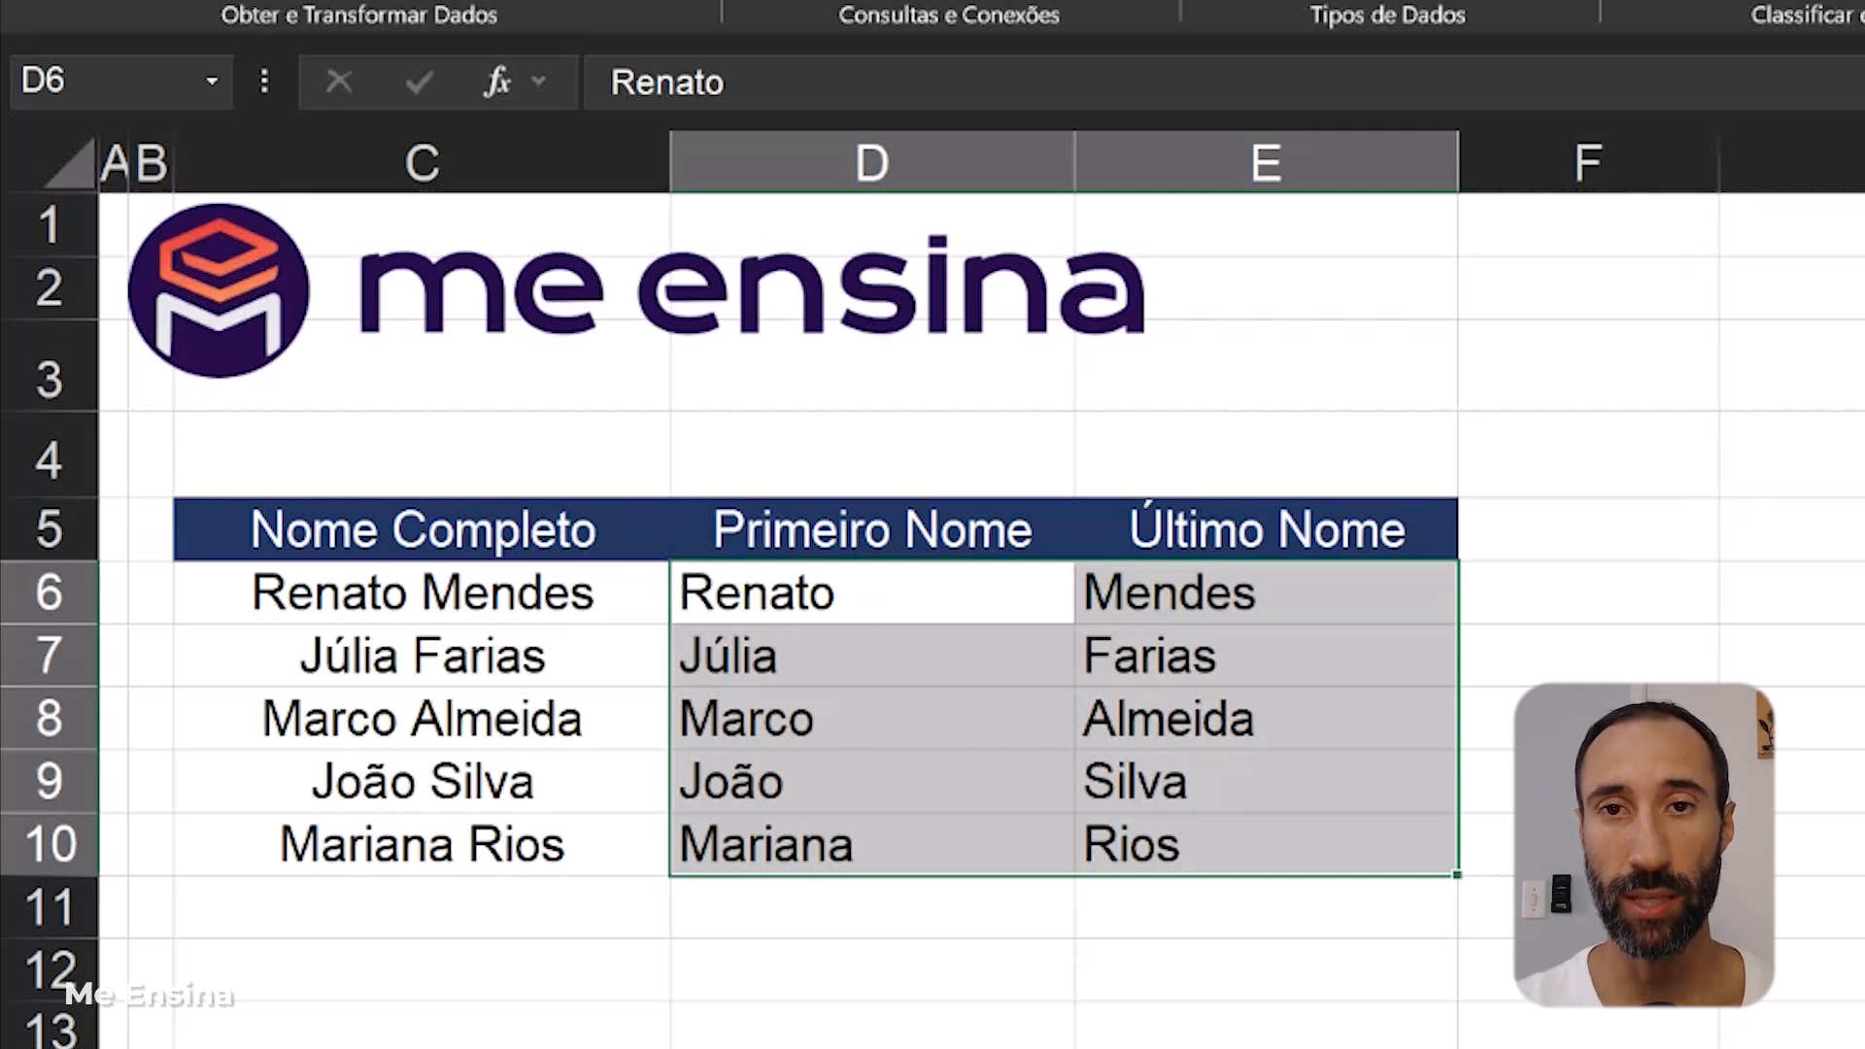
{"action": "left_click", "coordinate": [450, 658]}
{"action": "left_click", "coordinate": [533, 575]}
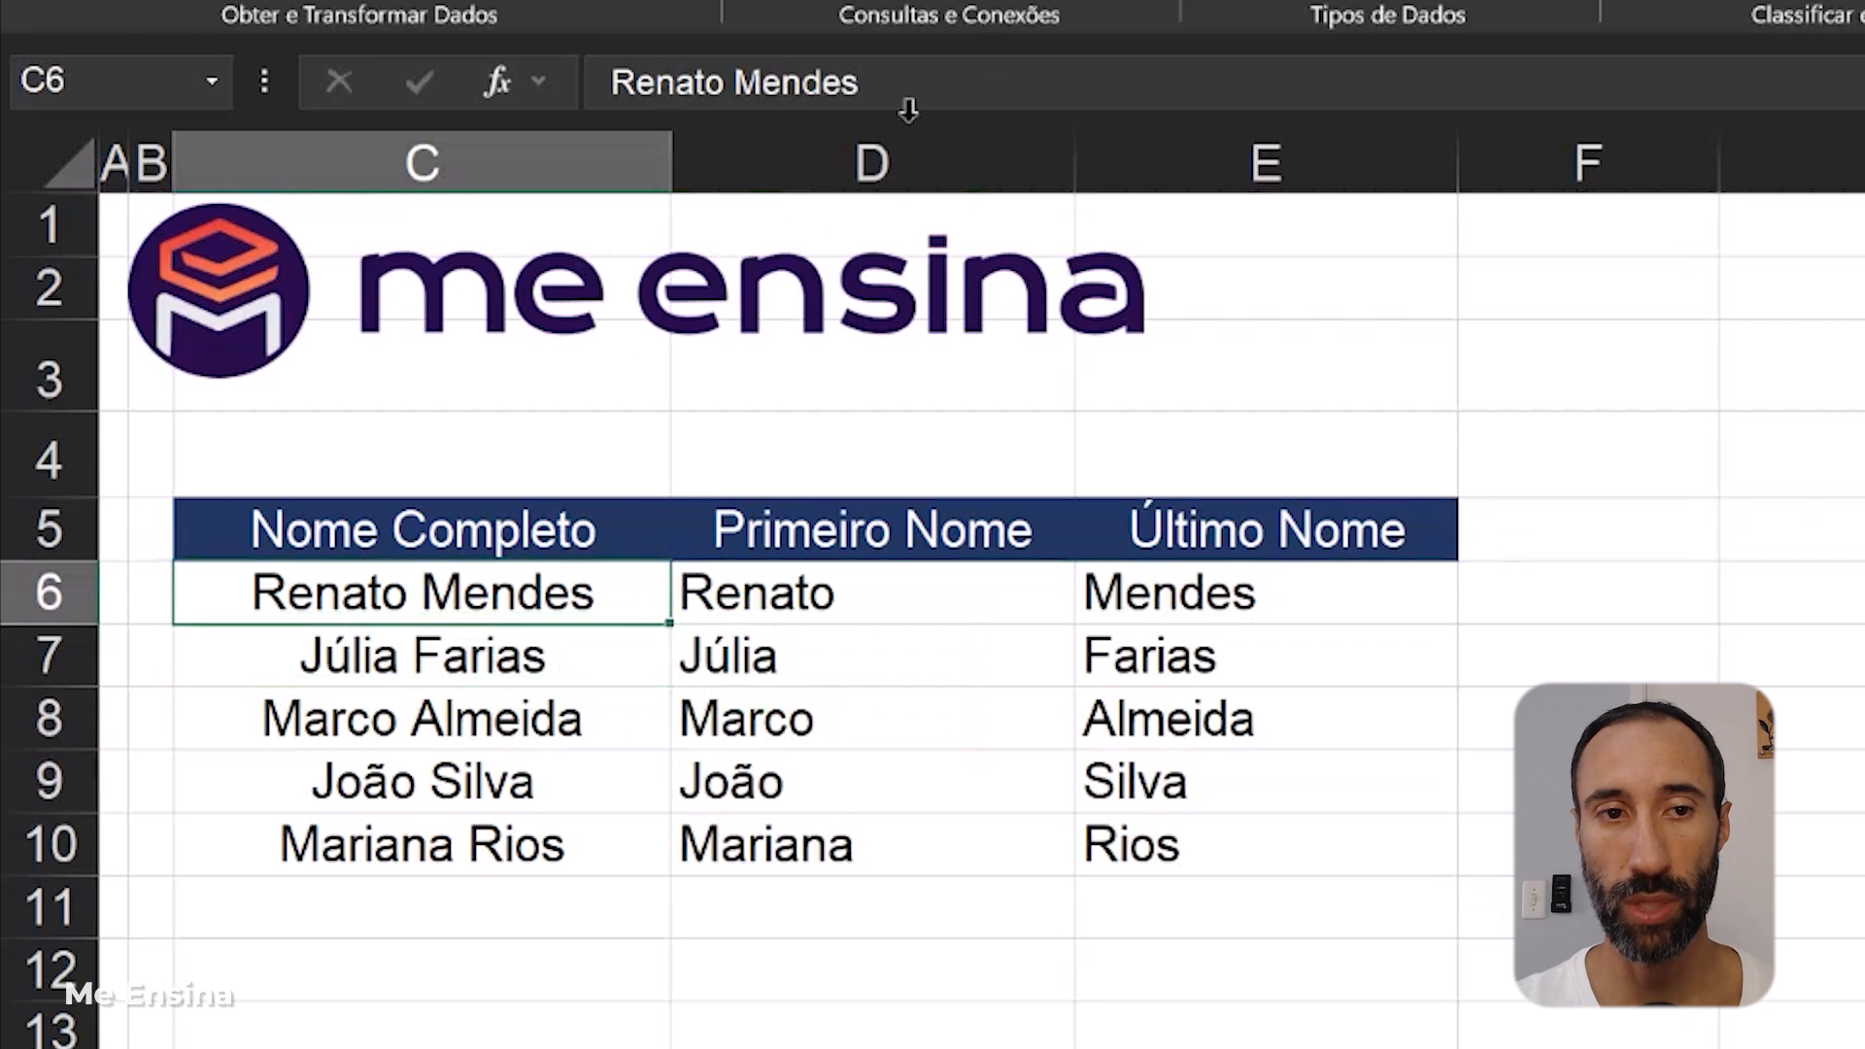
{"action": "left_click", "coordinate": [1032, 574]}
{"action": "left_click_drag", "start_coordinate": [1160, 577], "coordinate": [1166, 554]}
{"action": "left_click", "coordinate": [1217, 1048]}
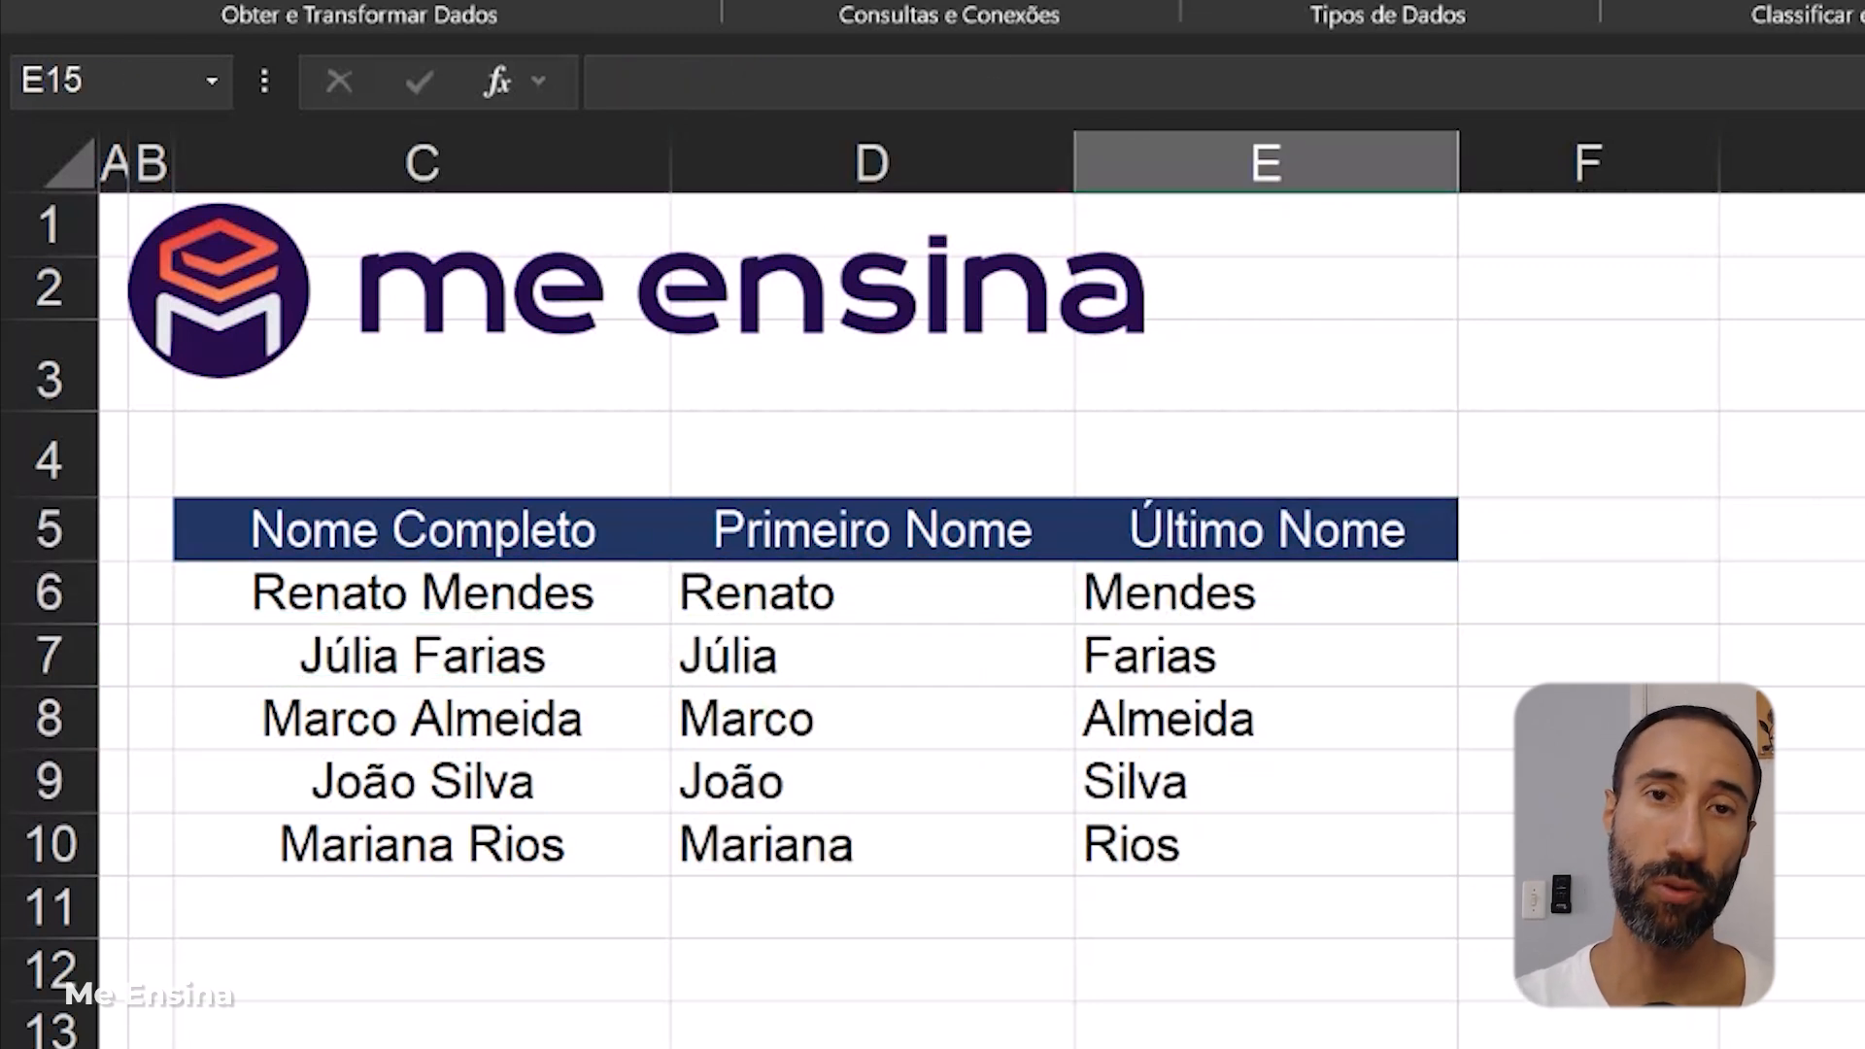
- Clear the split first and last names from D6:E10
{"action": "key", "text": "Up"}
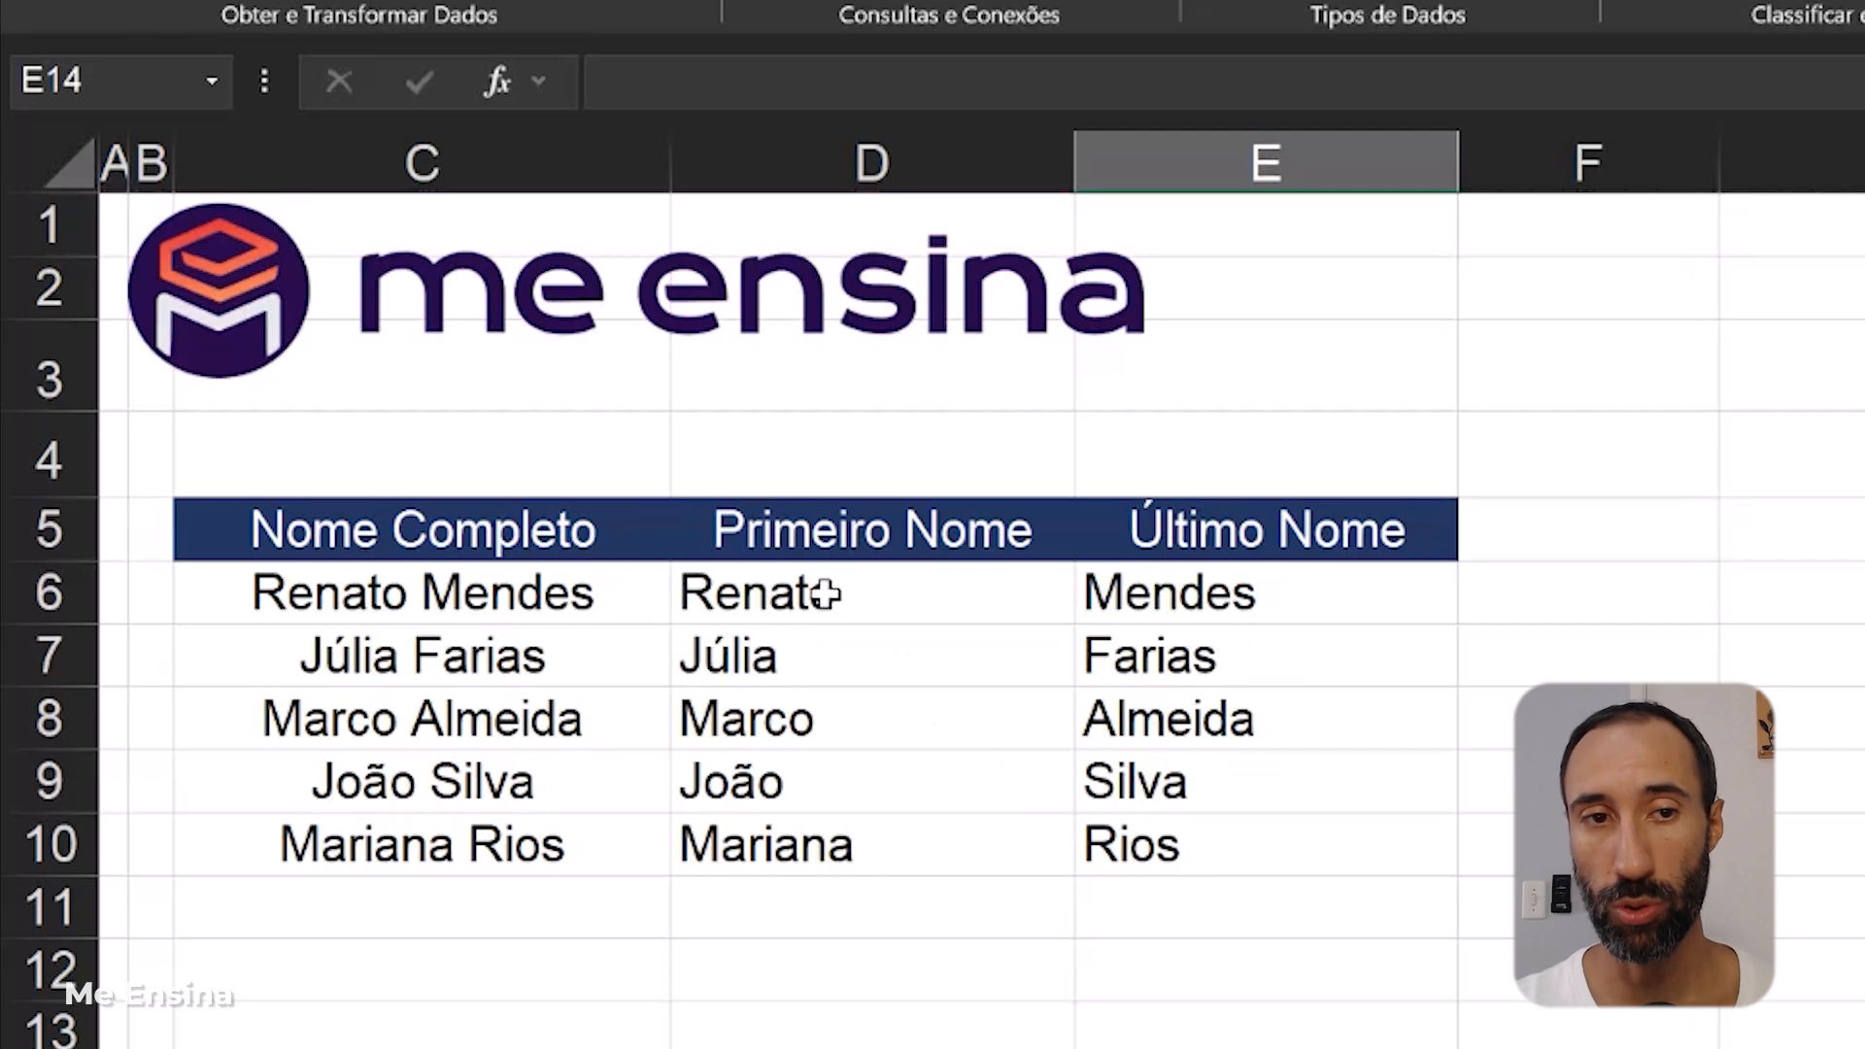
{"action": "left_click_drag", "start_coordinate": [824, 593], "coordinate": [1145, 851]}
{"action": "key", "text": "Delete"}
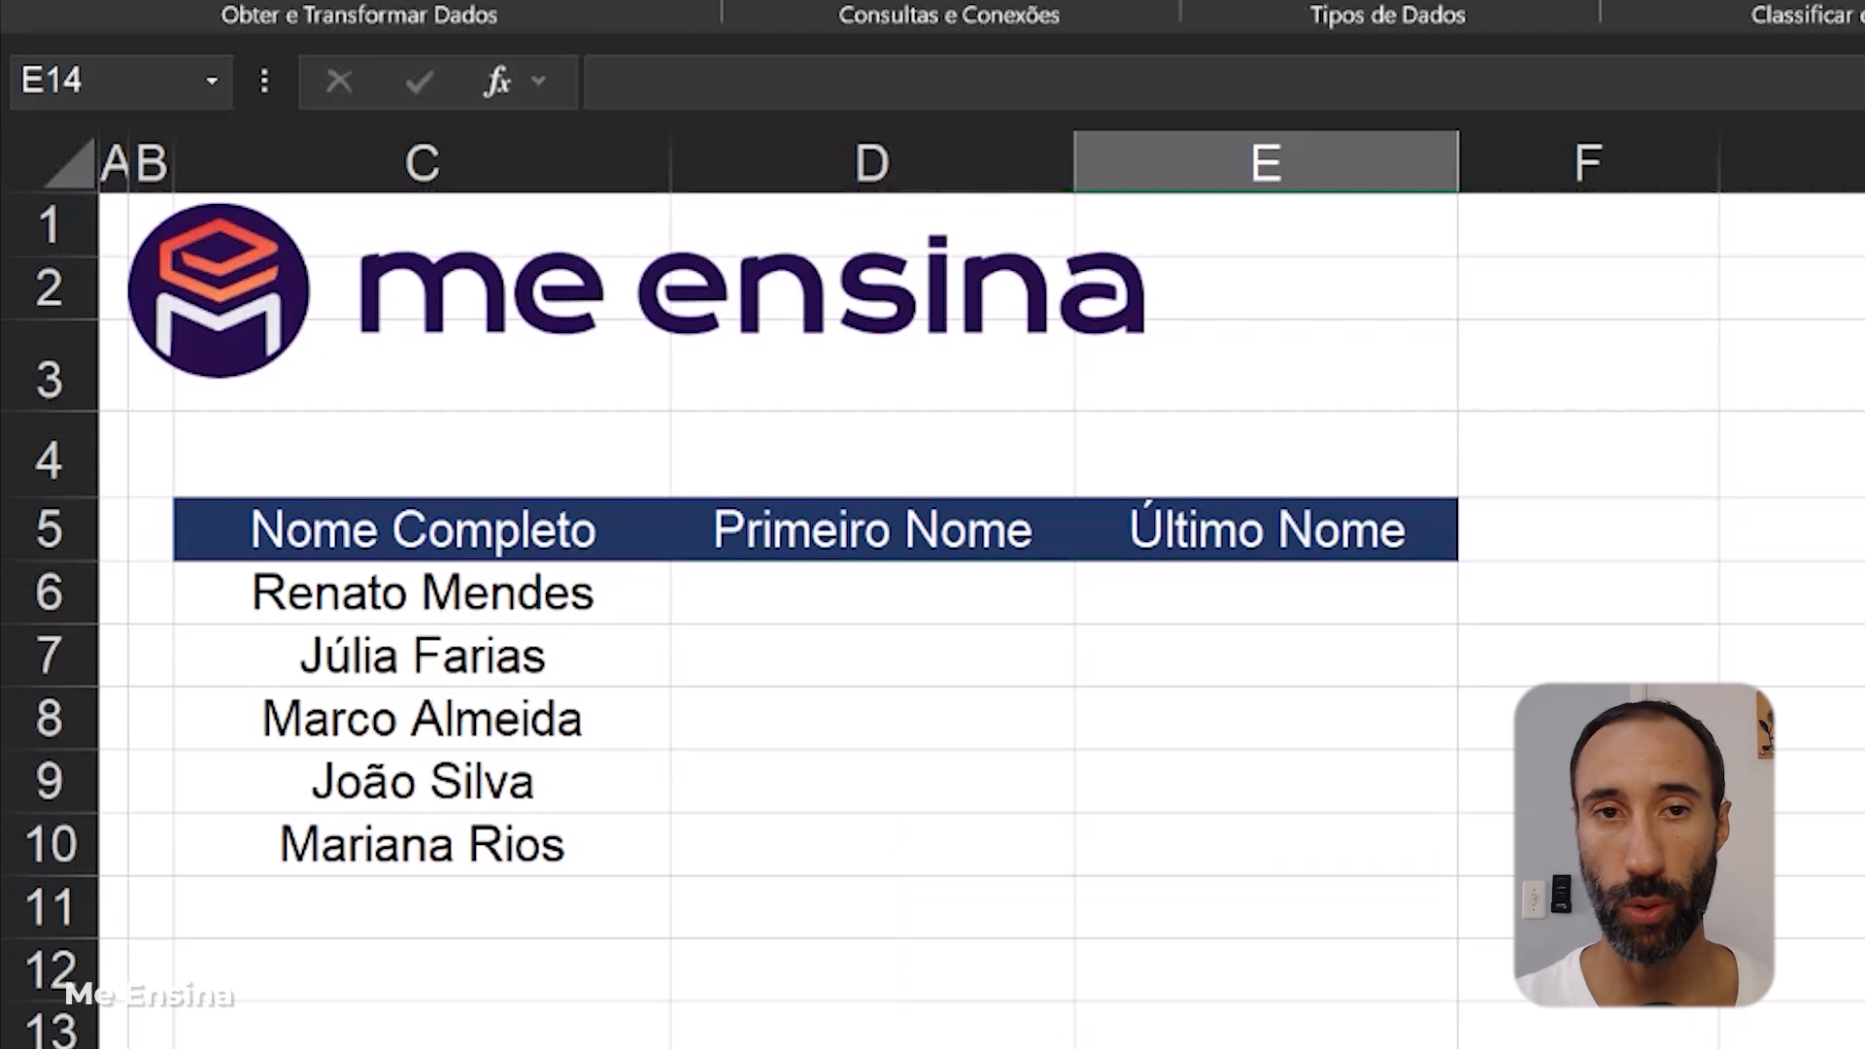
- Enter the formula =TEXTOANTES(C6; ;) in D6, with an unquoted space as the delimiter
{"action": "left_click", "coordinate": [949, 608]}
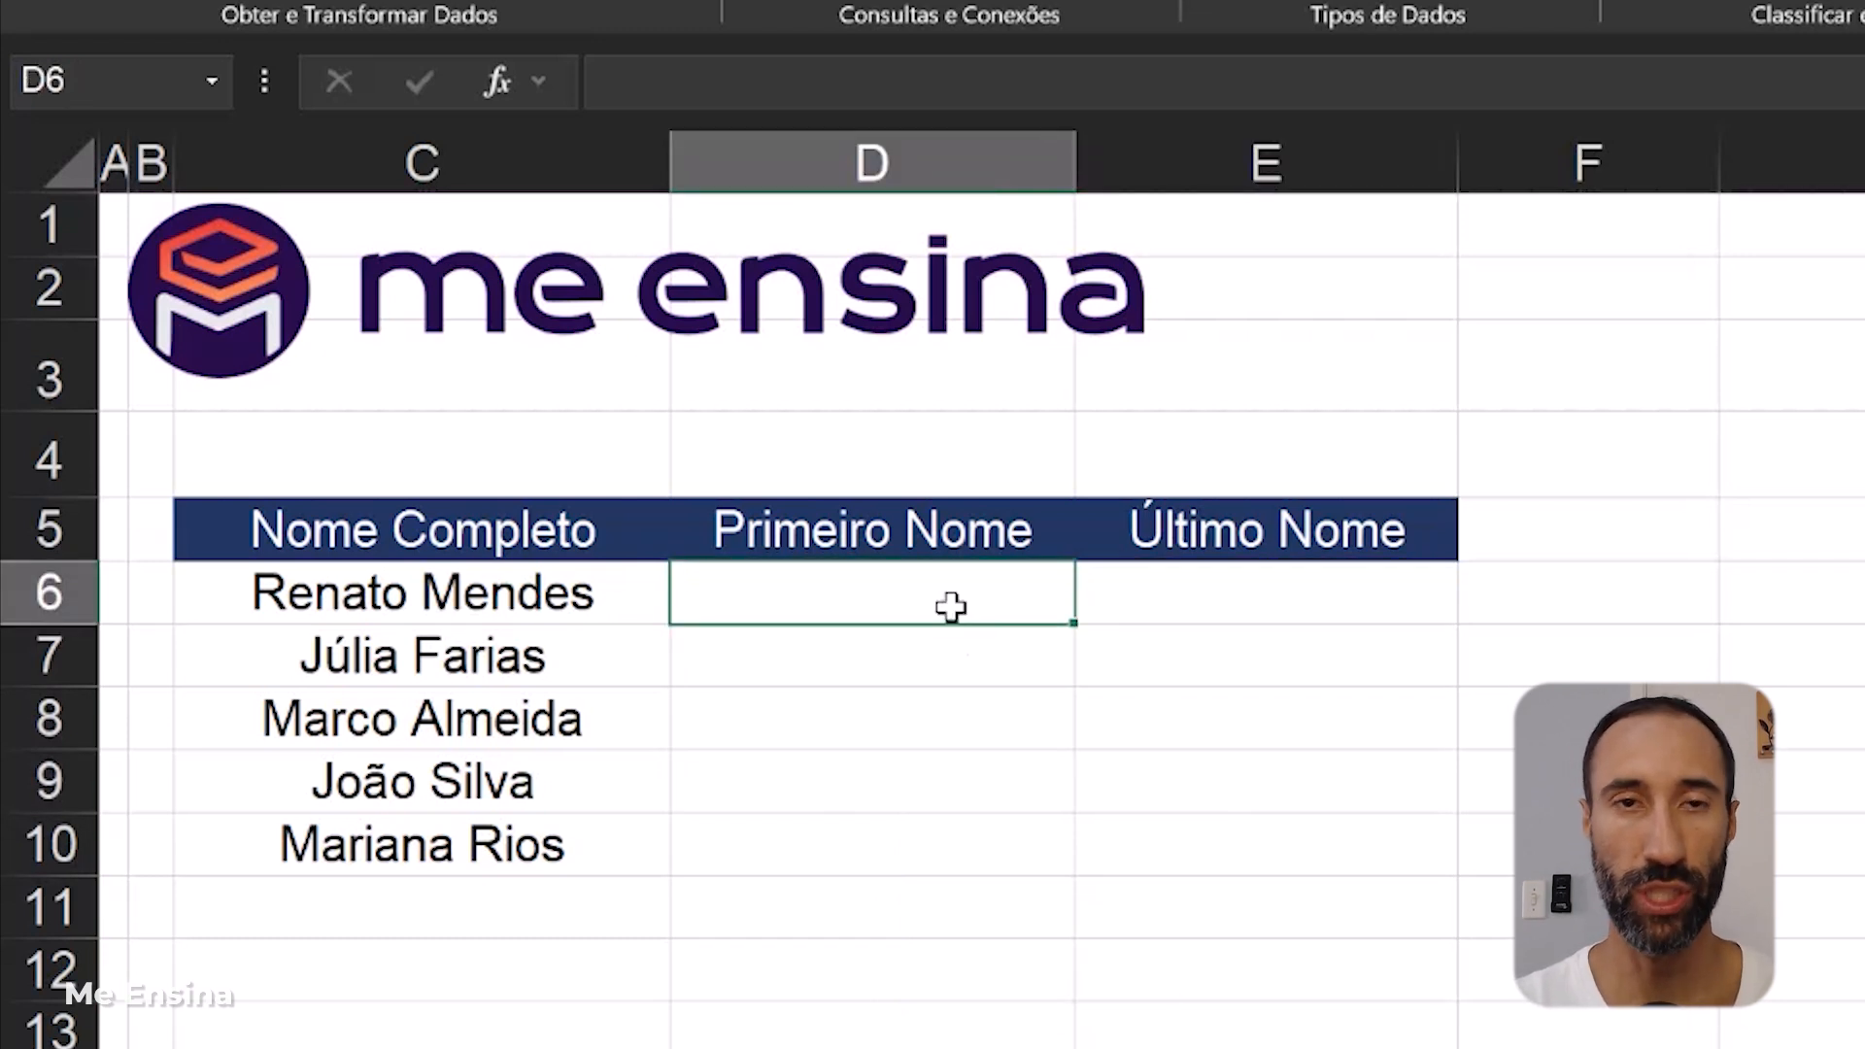
{"action": "type", "text": "="}
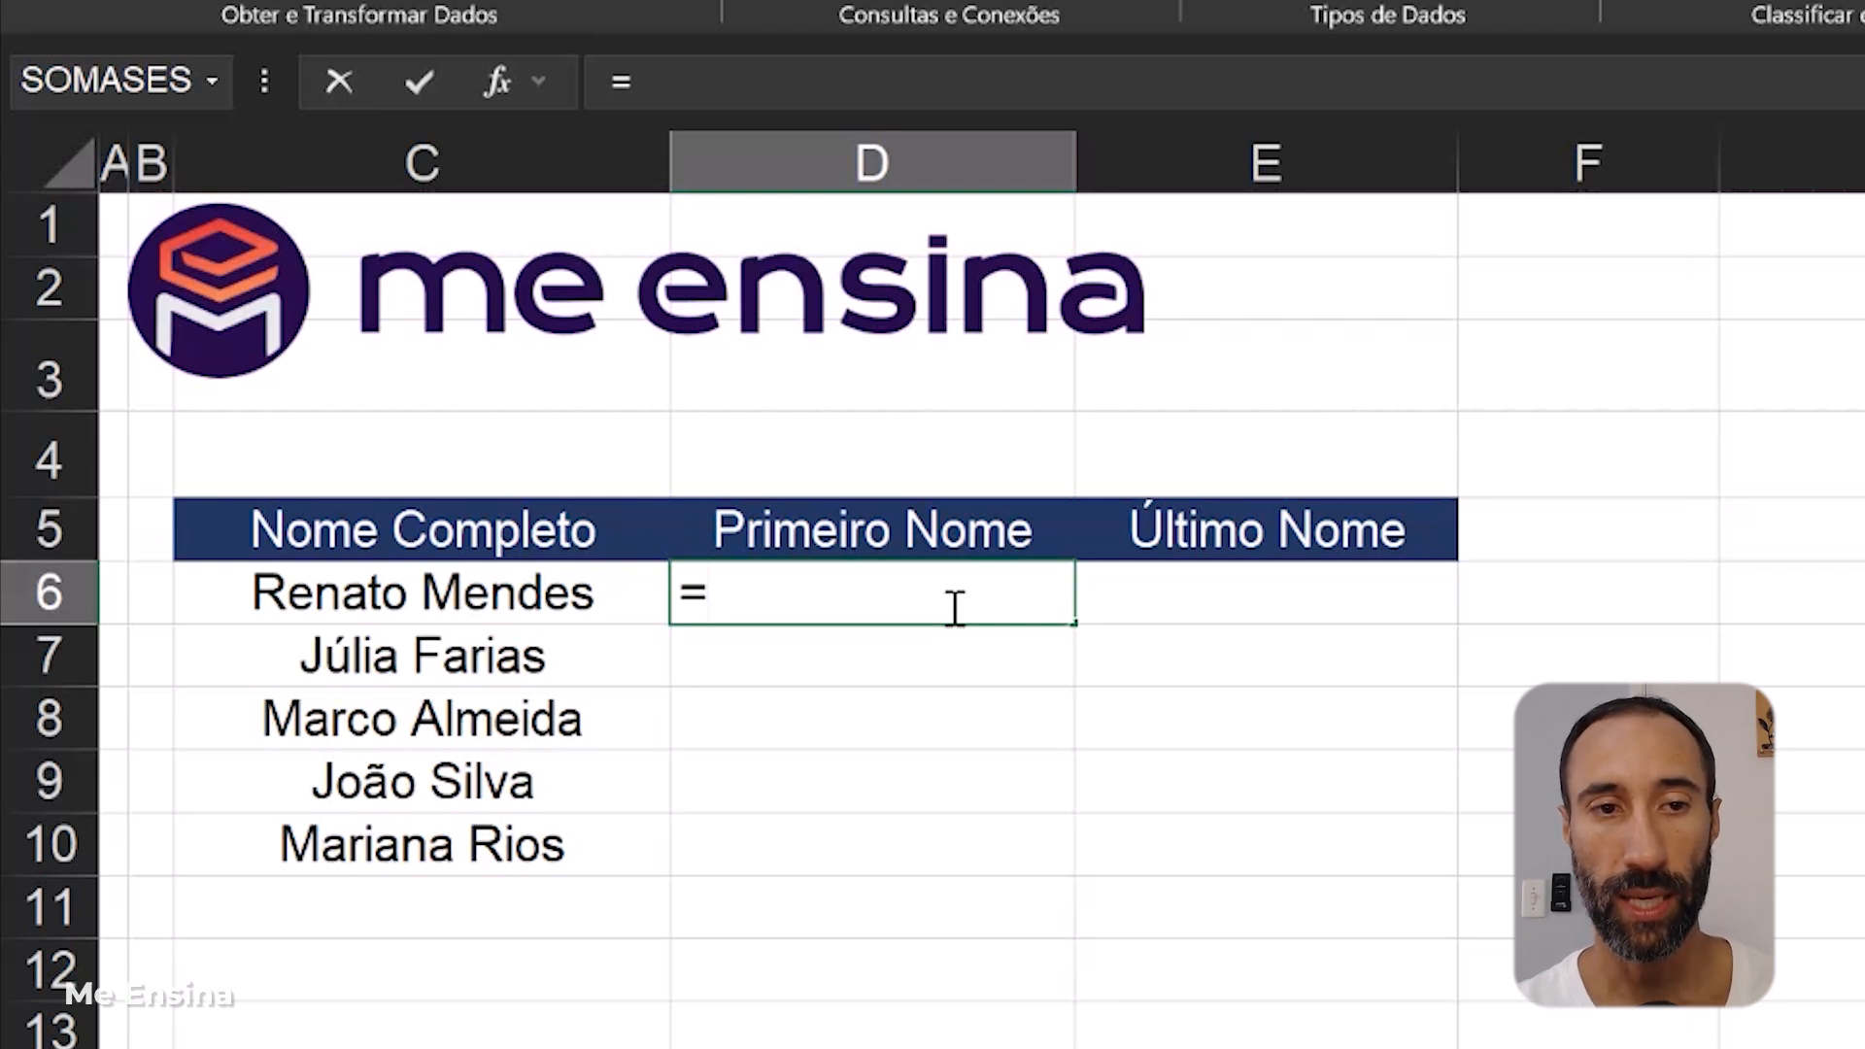
{"action": "type", "text": "TEXTO"}
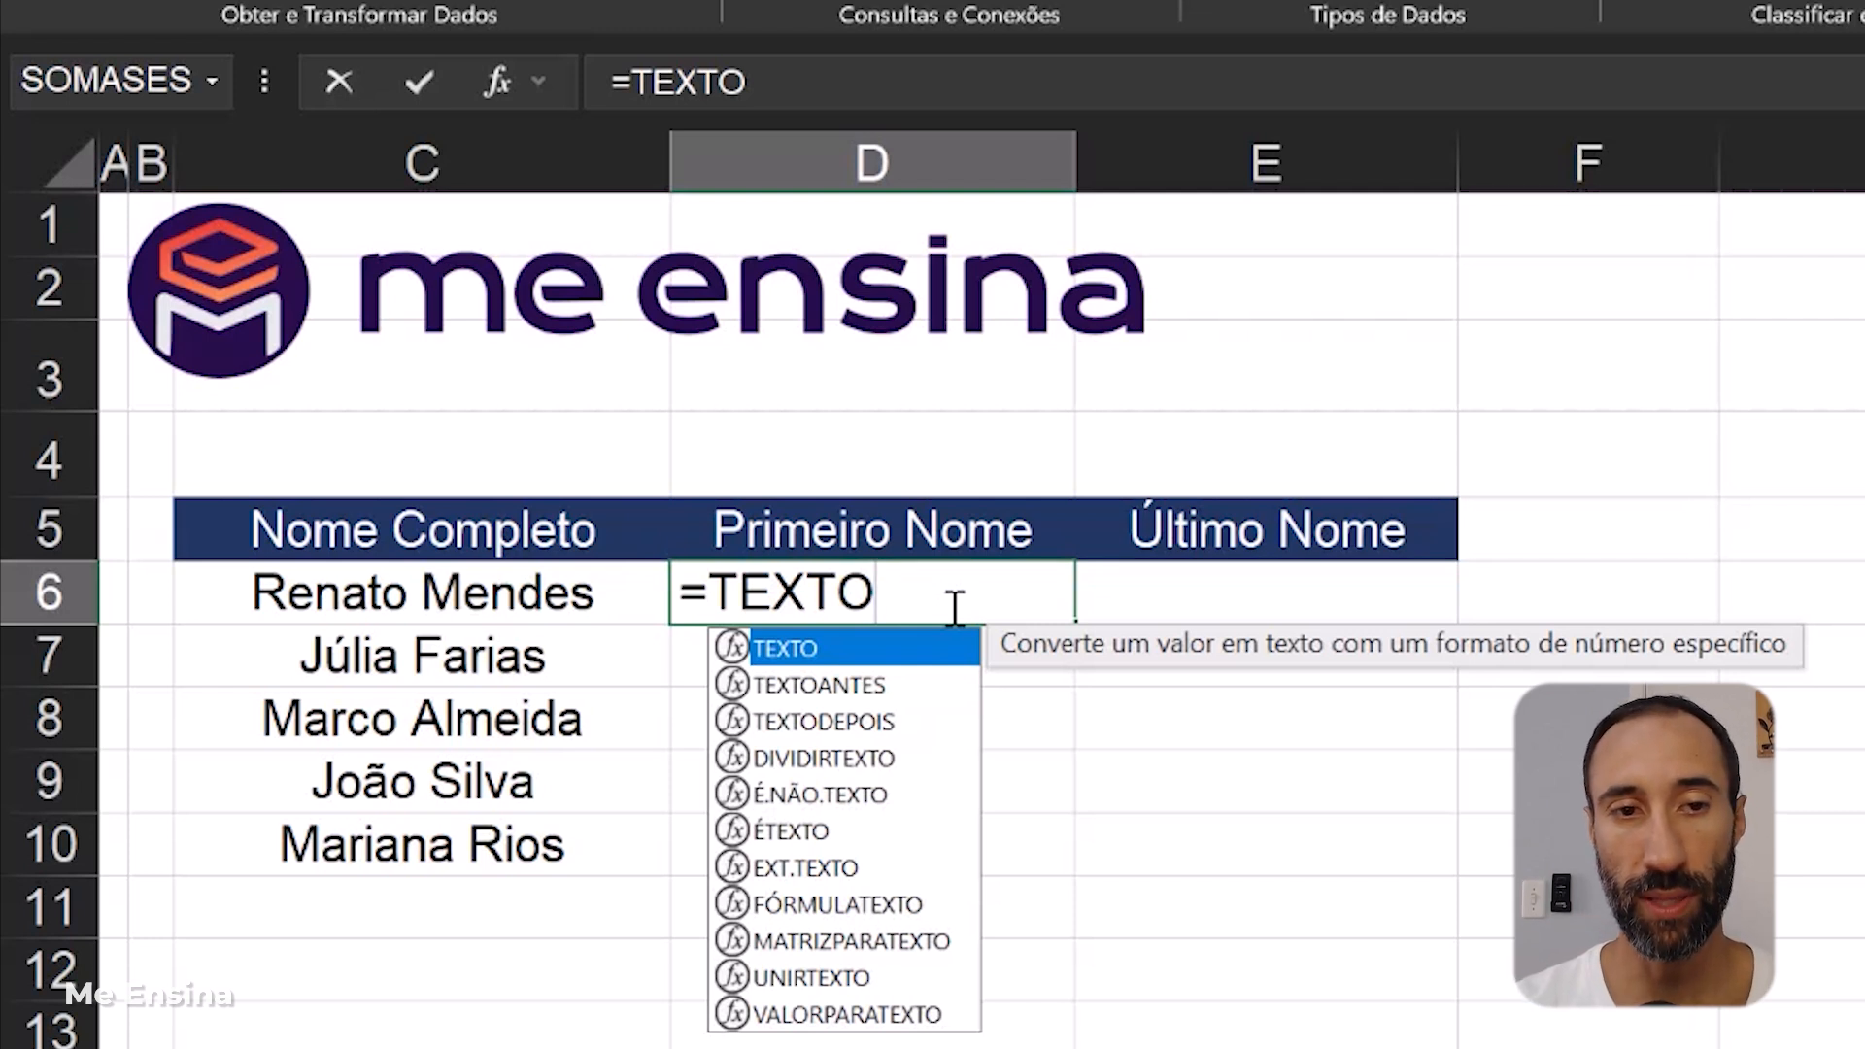
{"action": "key", "text": "Down"}
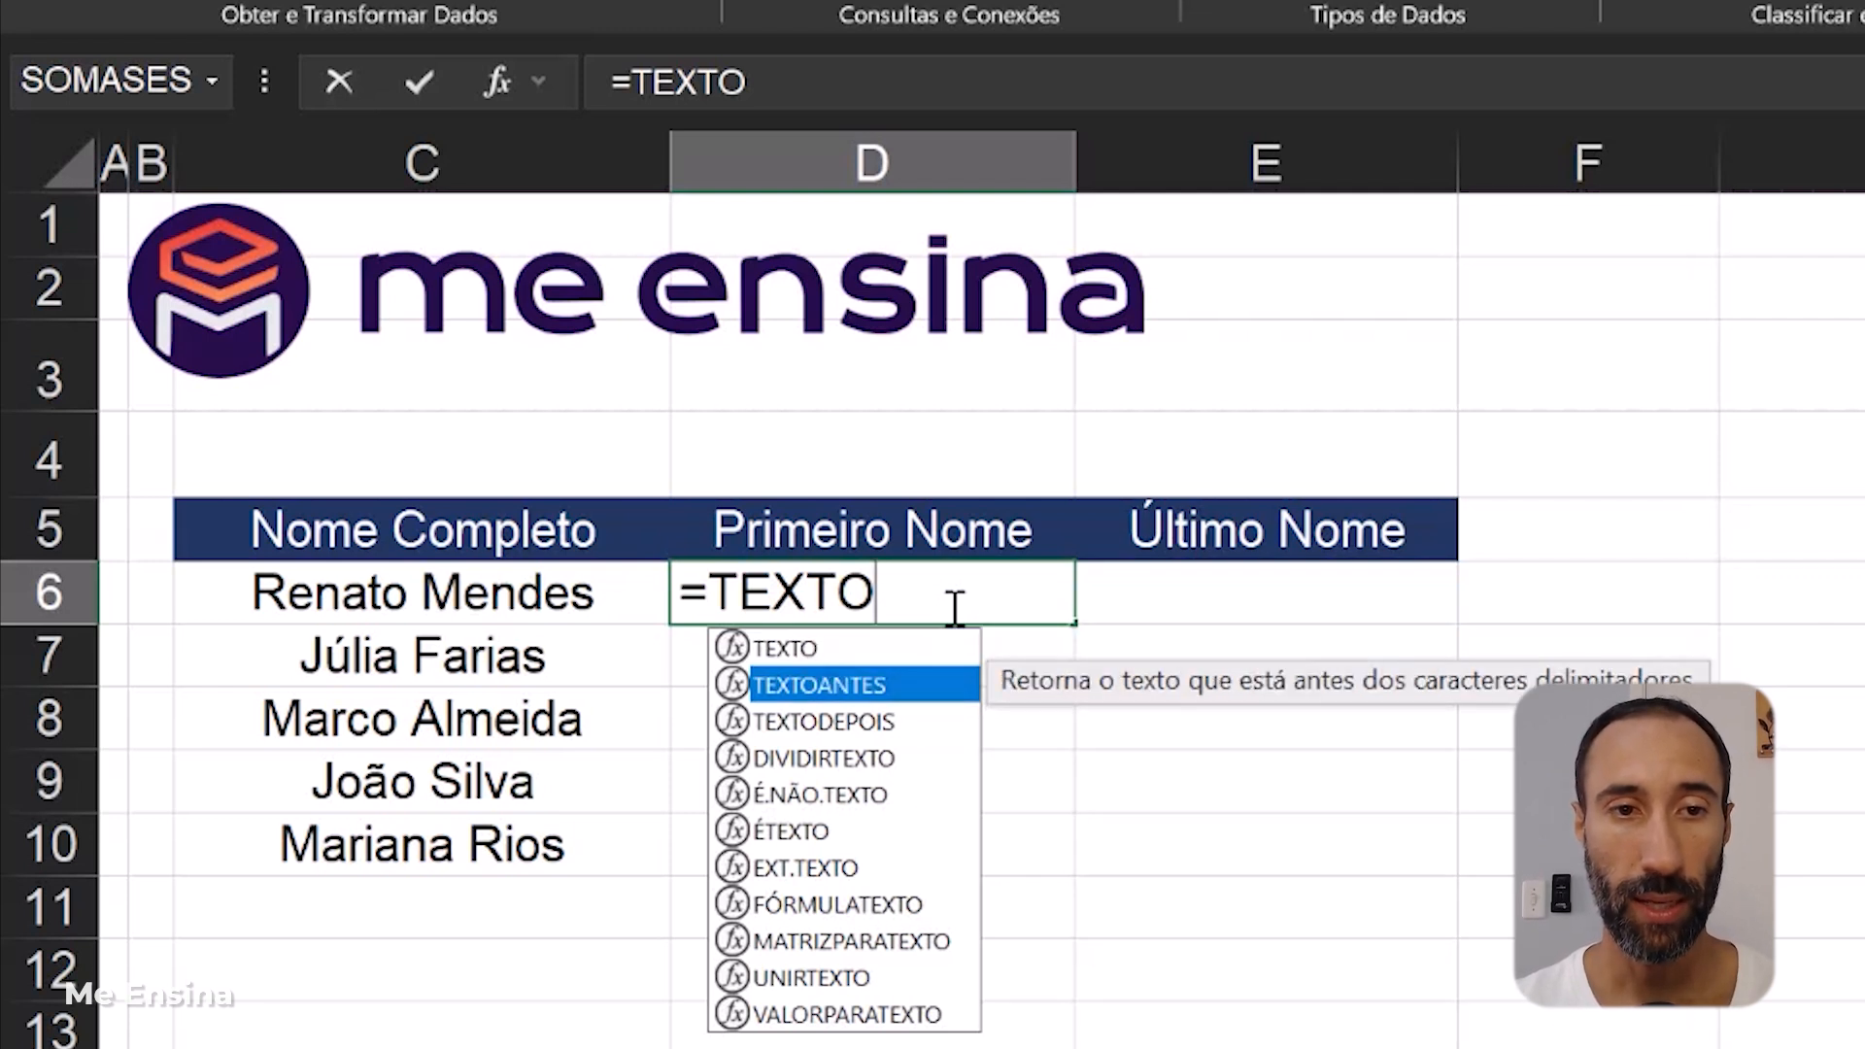
{"action": "key", "text": "Tab"}
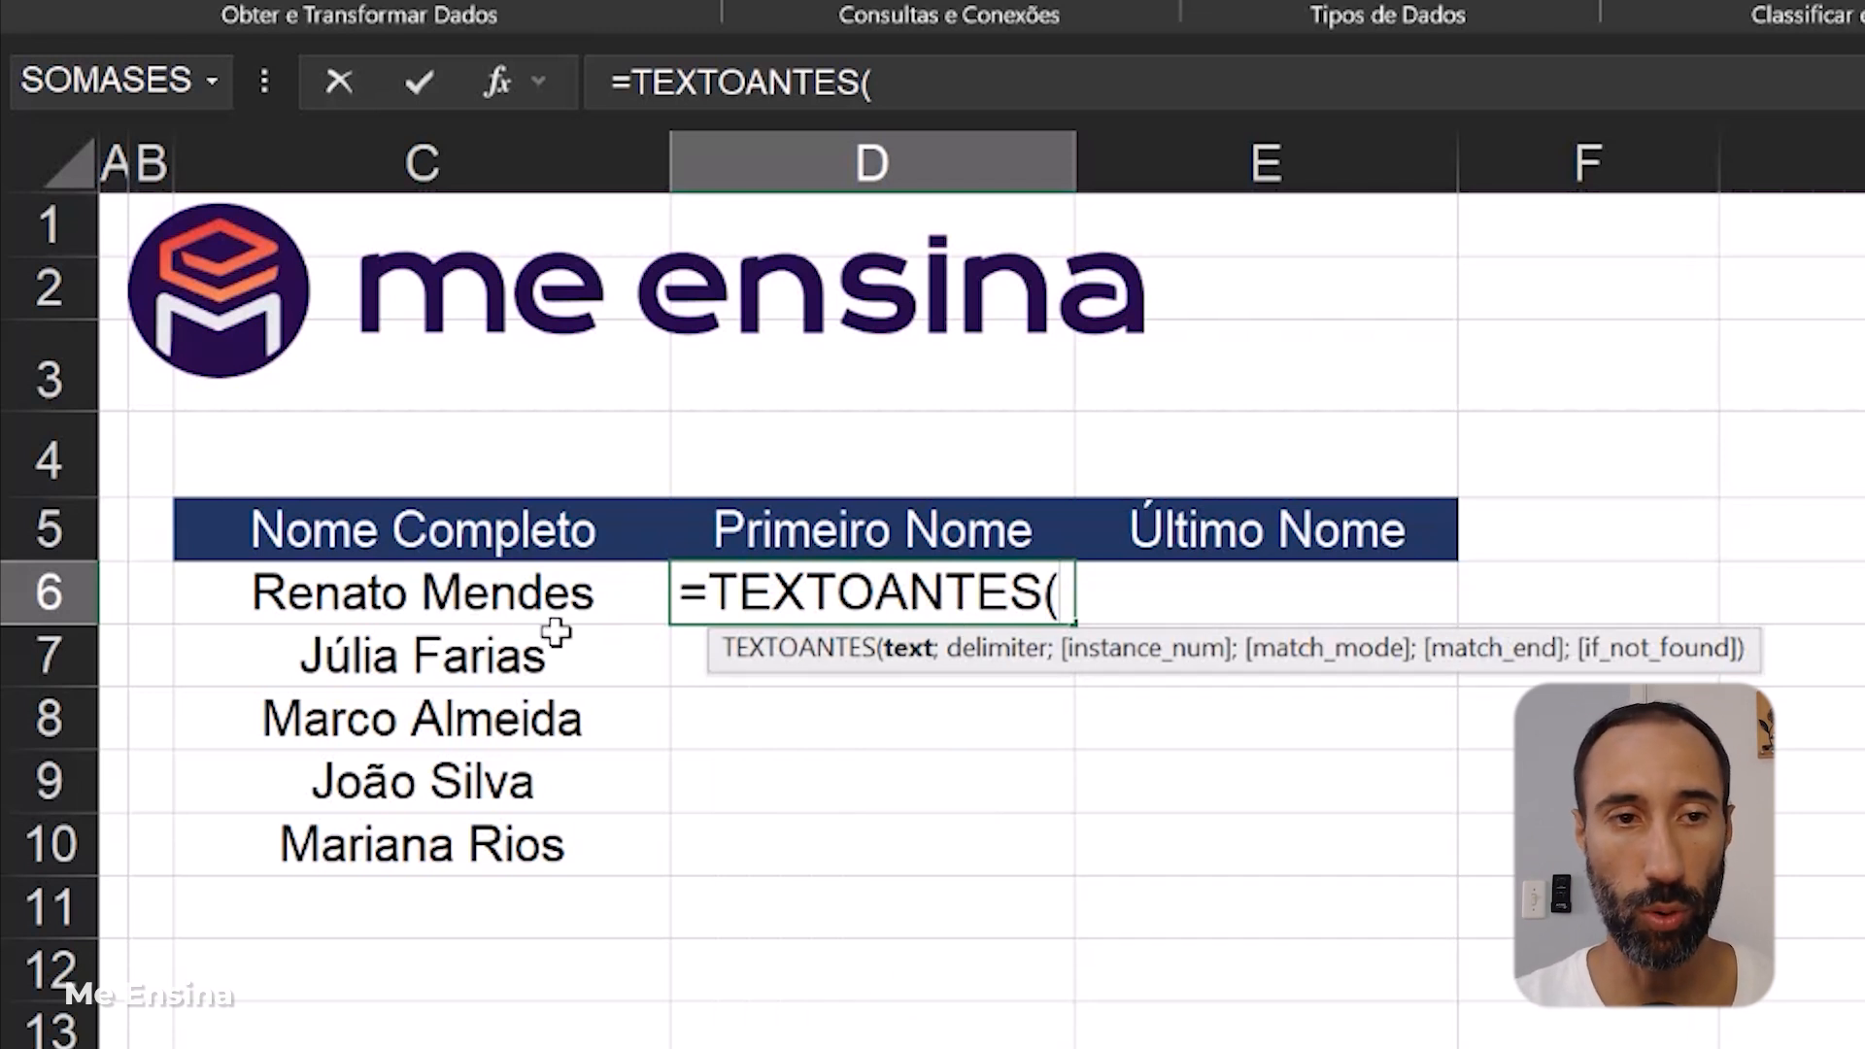
{"action": "left_click", "coordinate": [503, 607]}
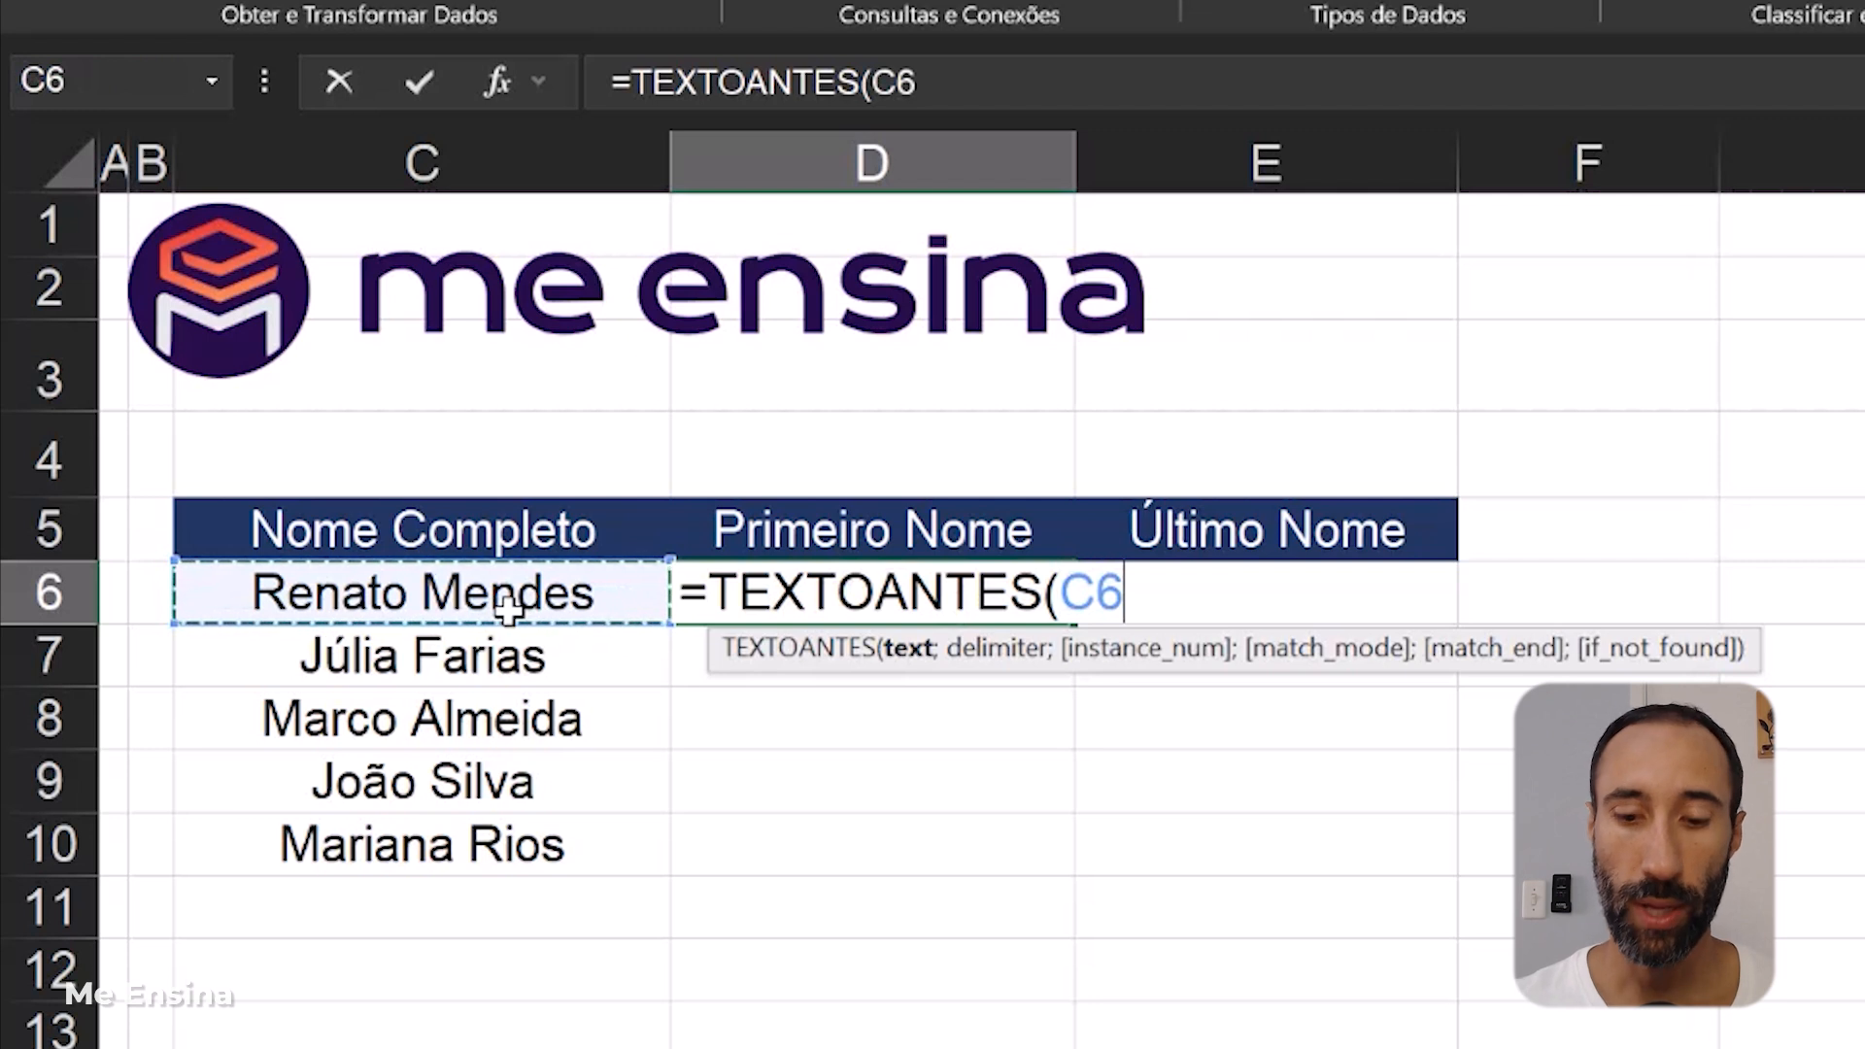
{"action": "type", "text": ";"}
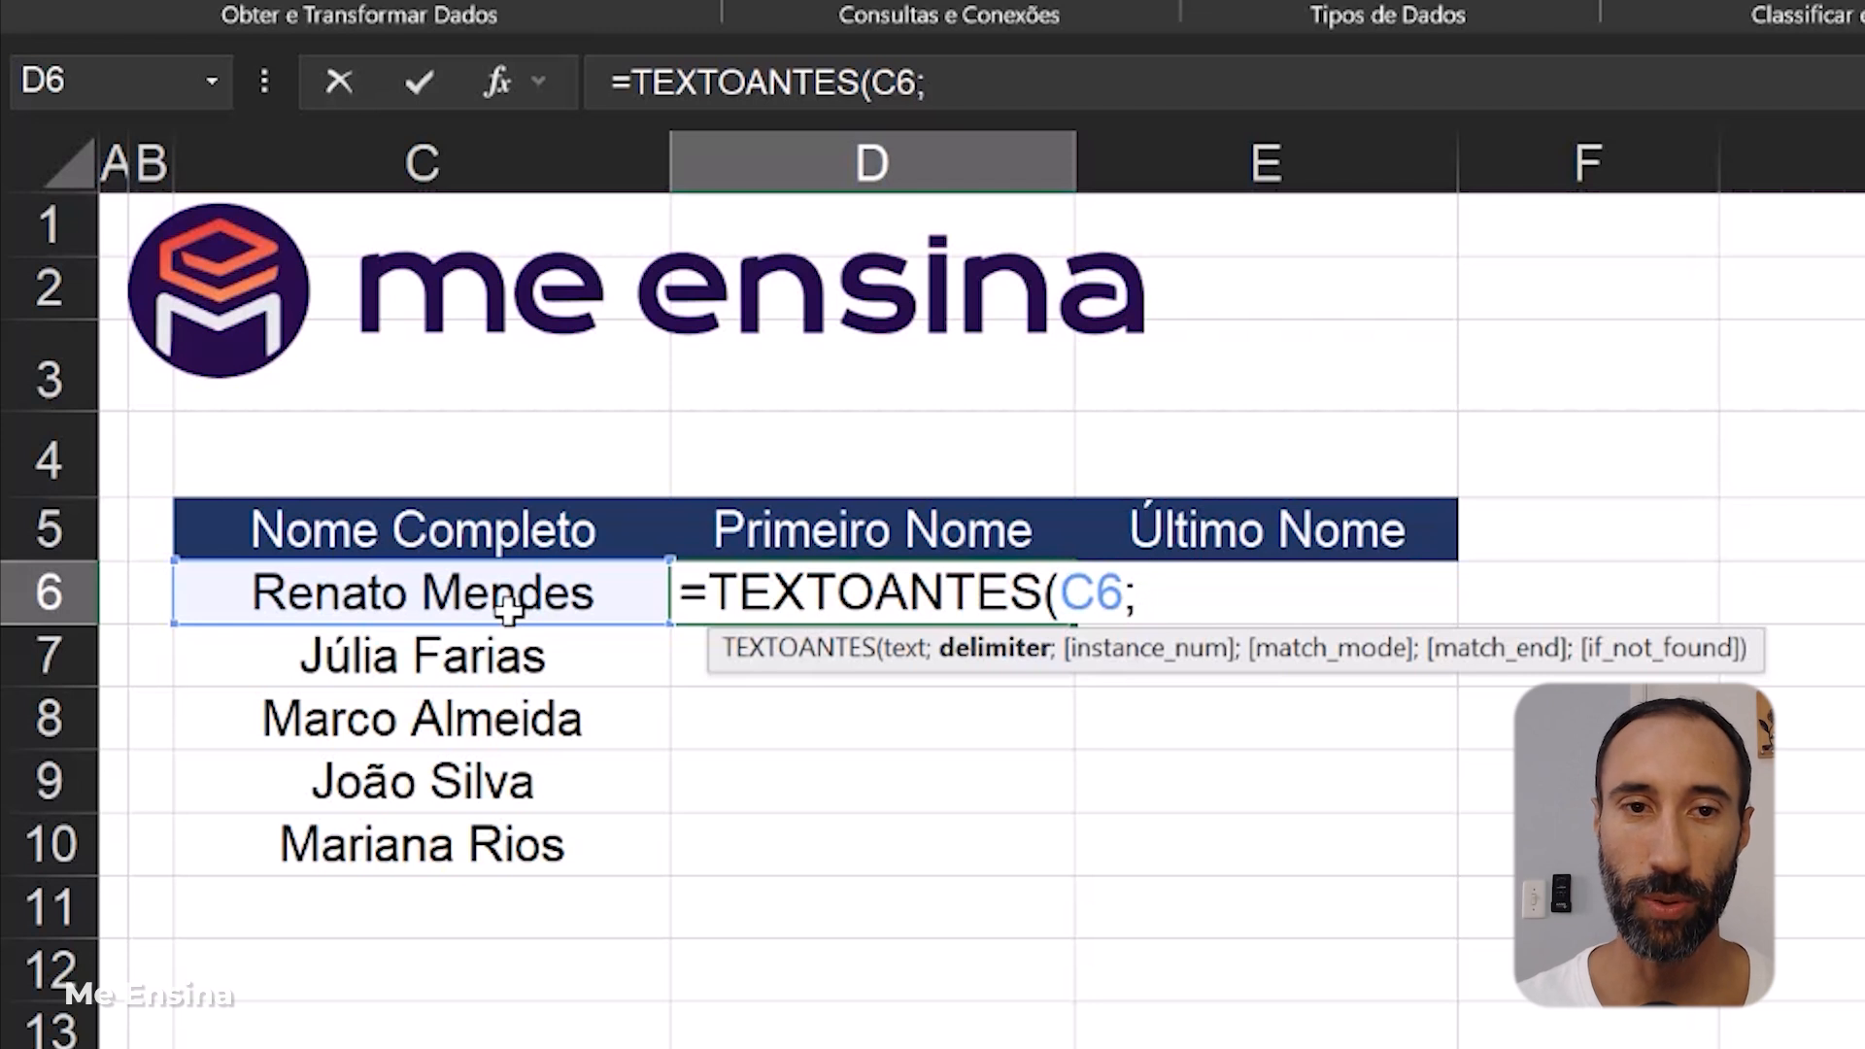
{"action": "type", "text": ";"}
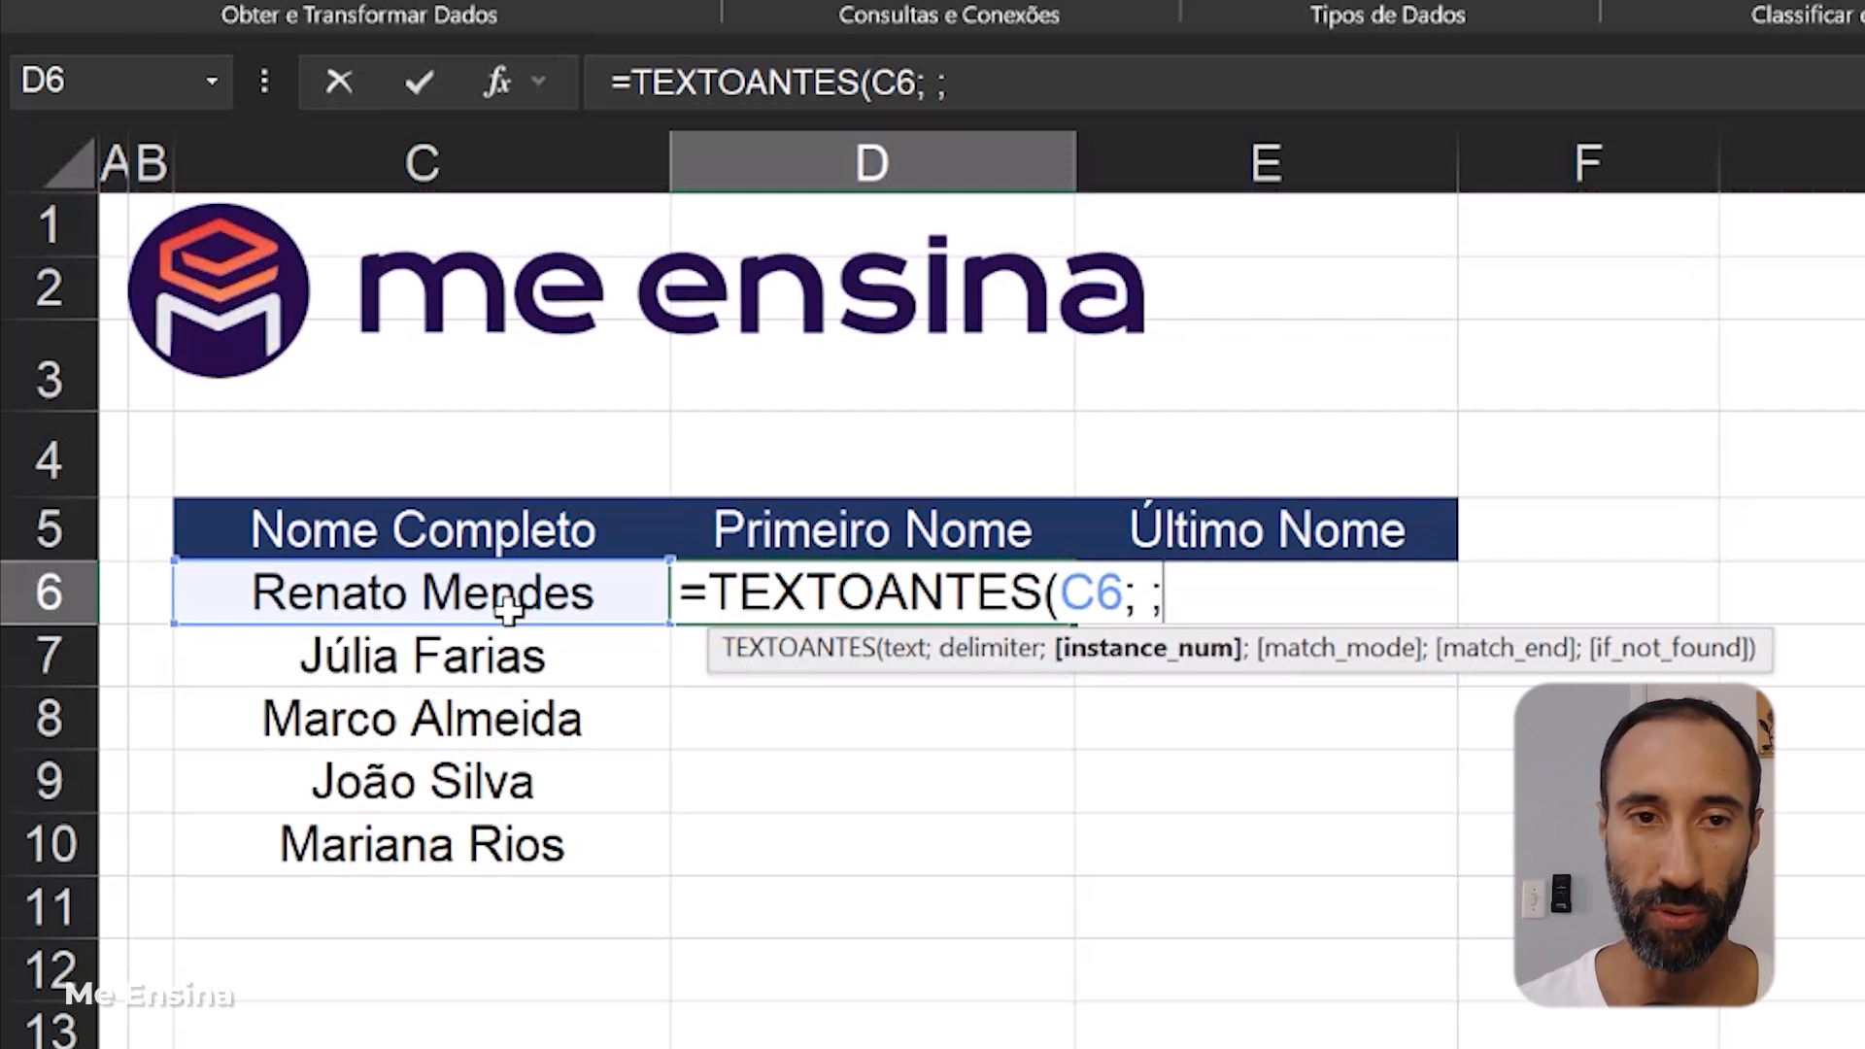
{"action": "type", "text": ")"}
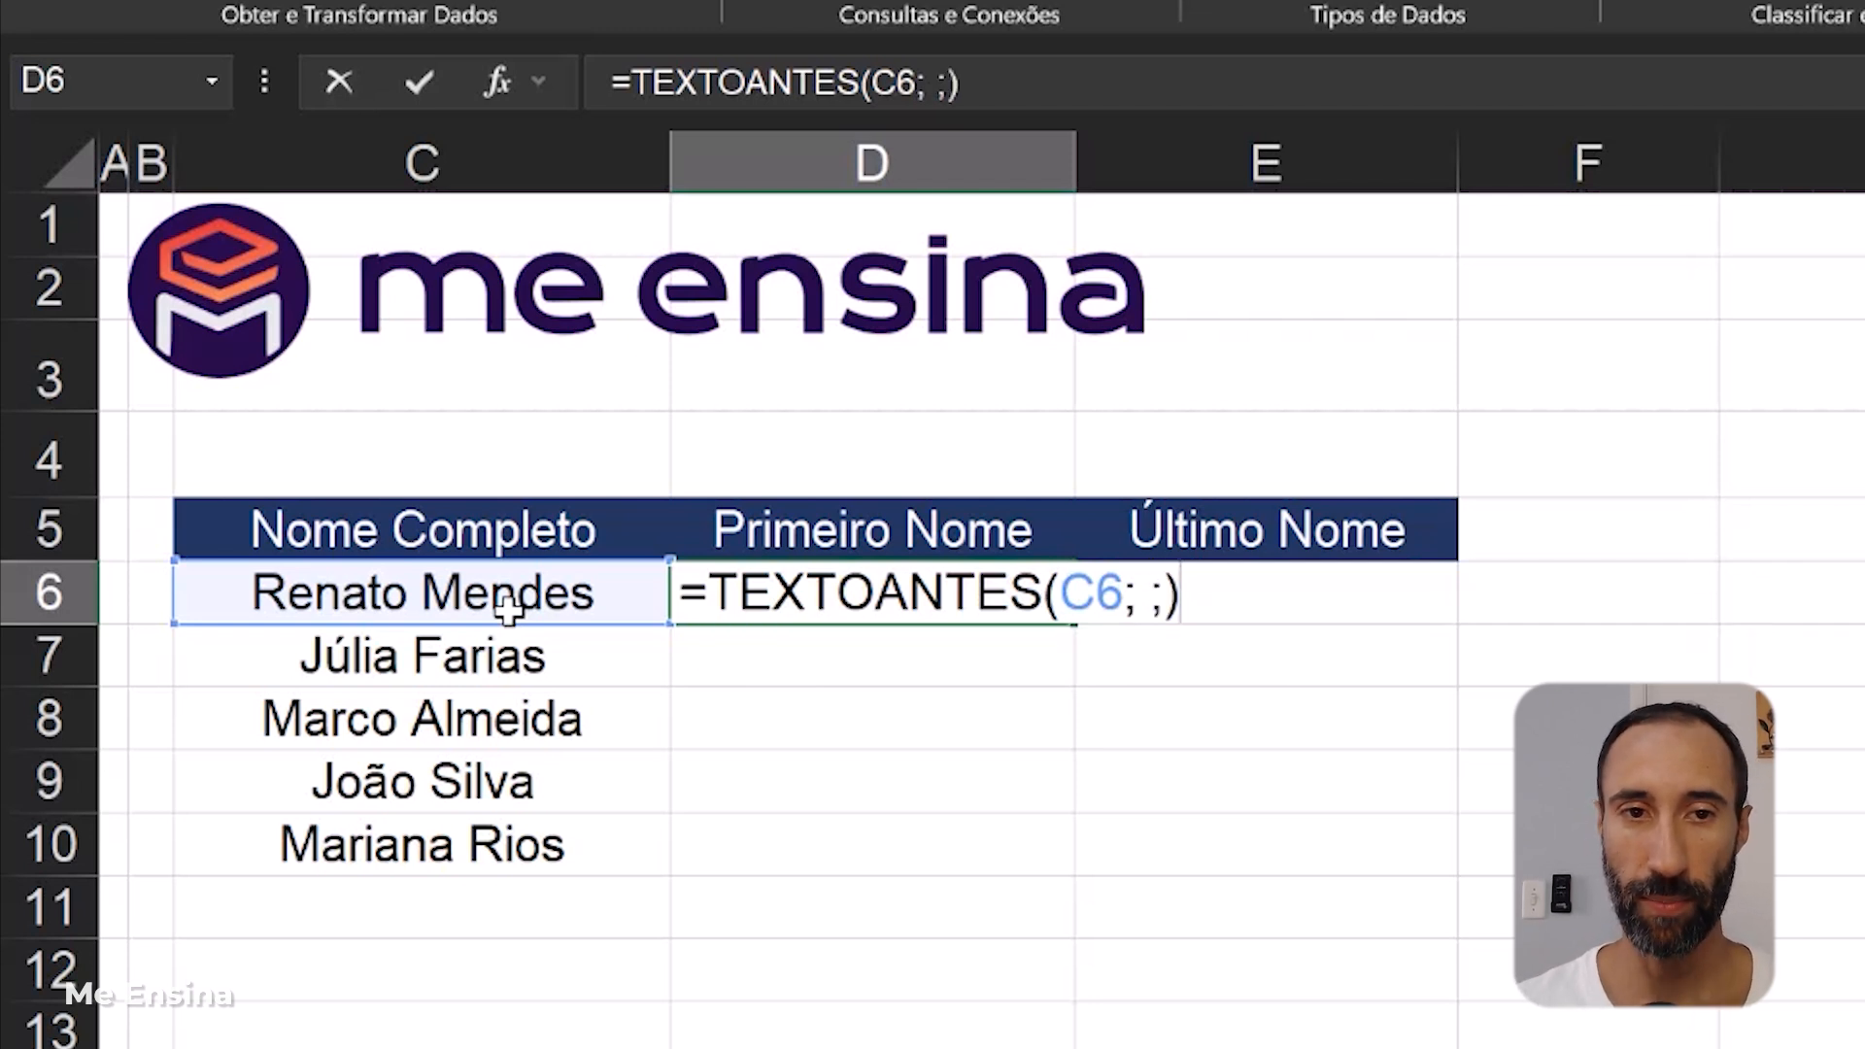
{"action": "key", "text": "ctrl+Return"}
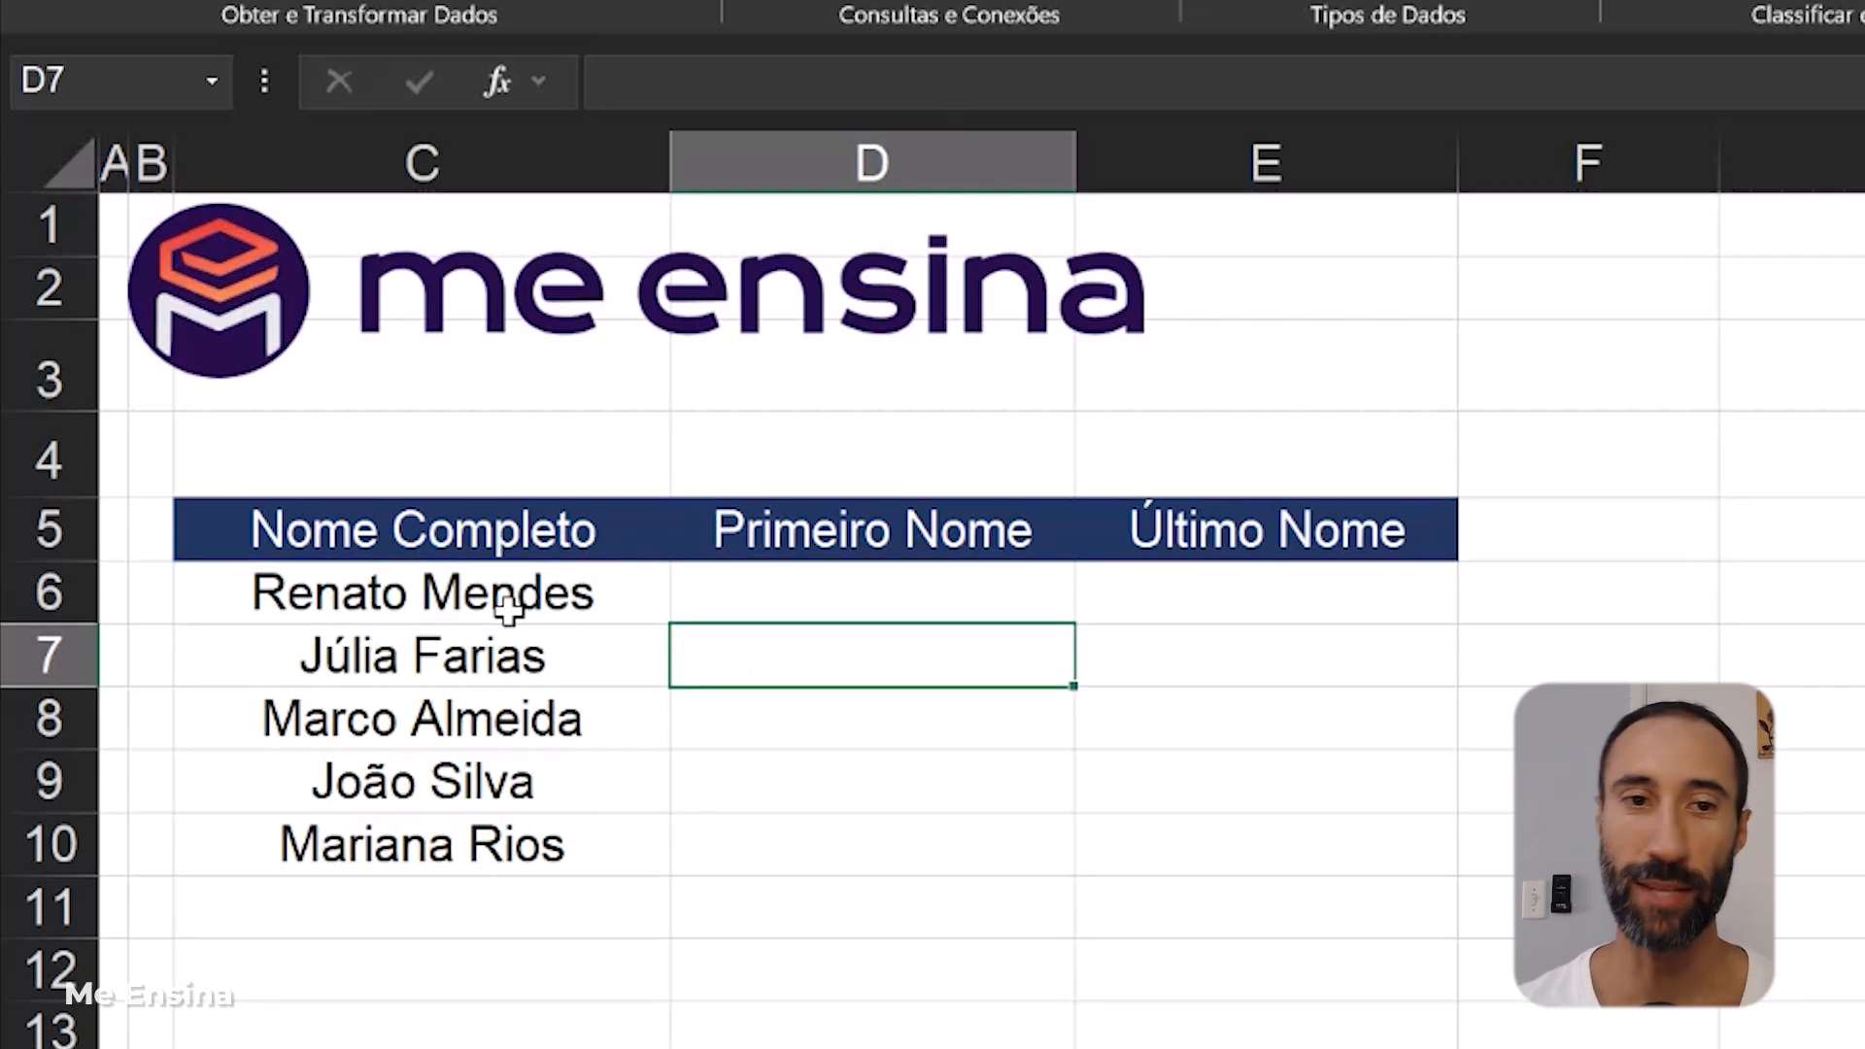
- Put the space delimiter in quotation marks so that the formula in D6 reads =TEXTOANTES(C6;" ";)
{"action": "key", "text": "Up"}
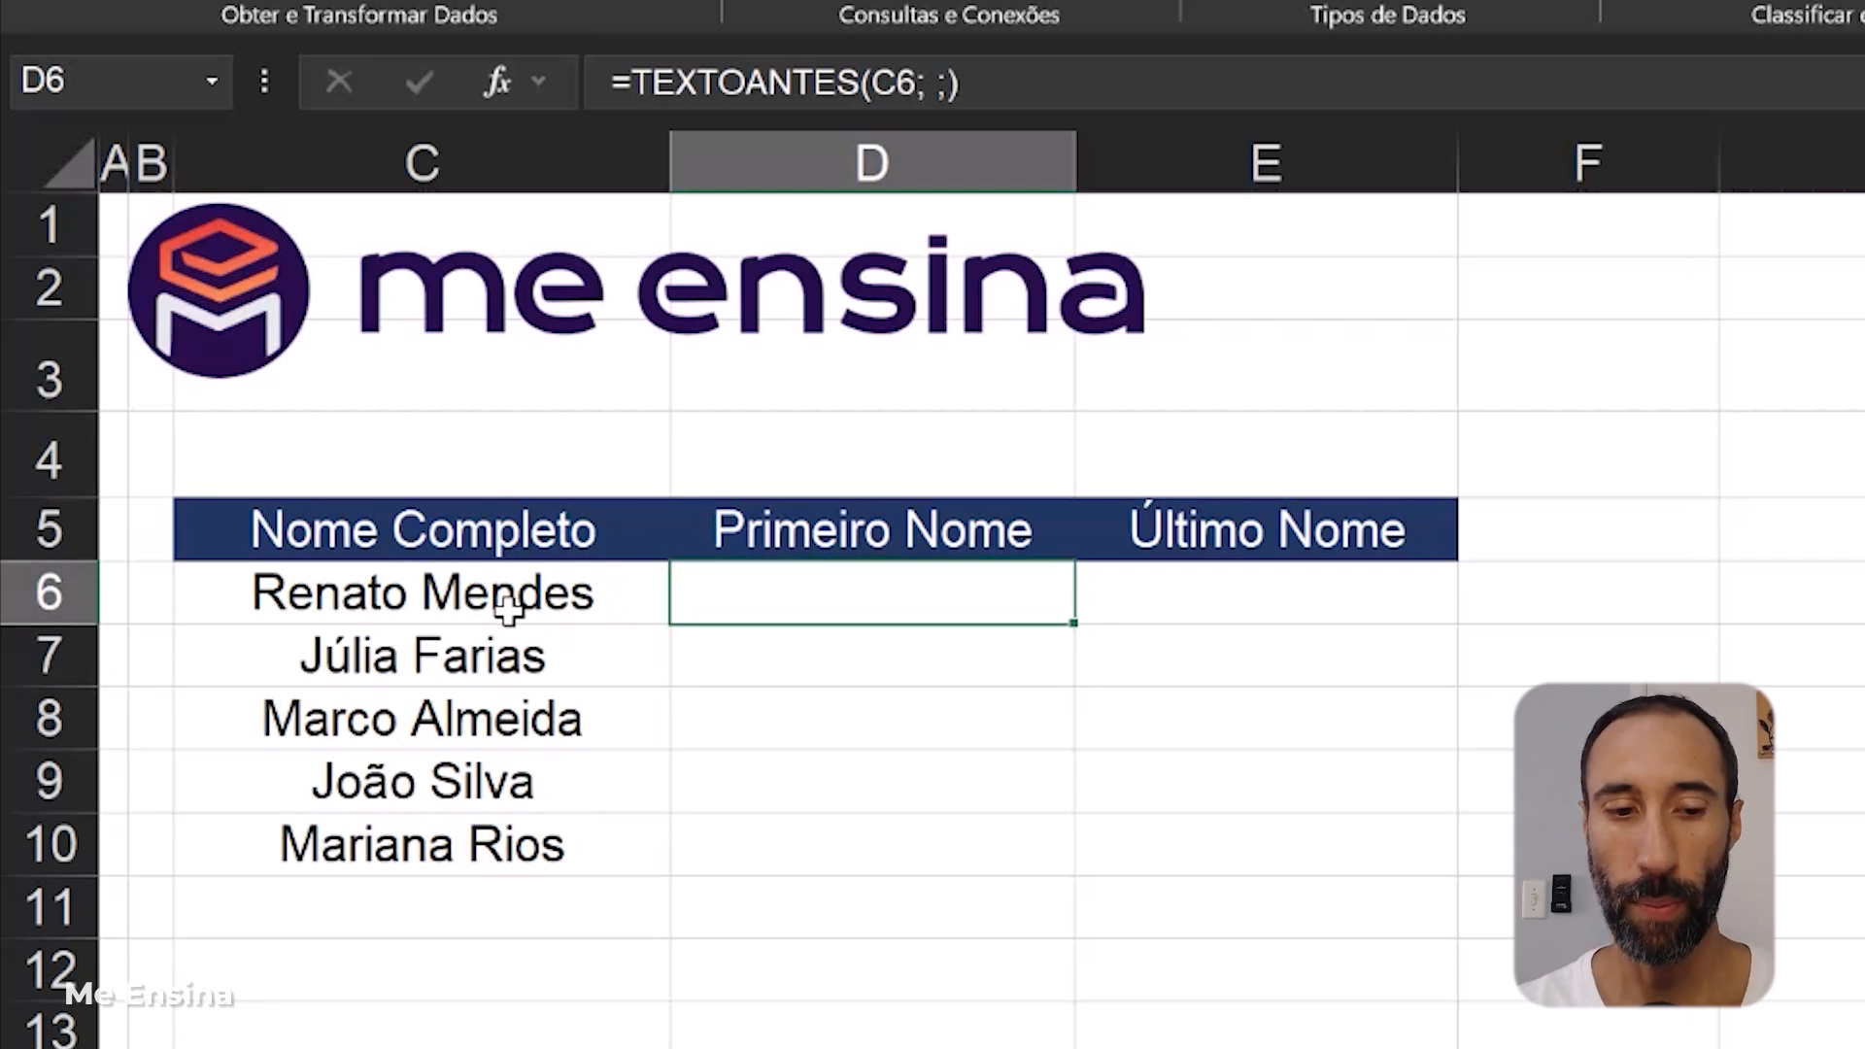
{"action": "key", "text": "F2"}
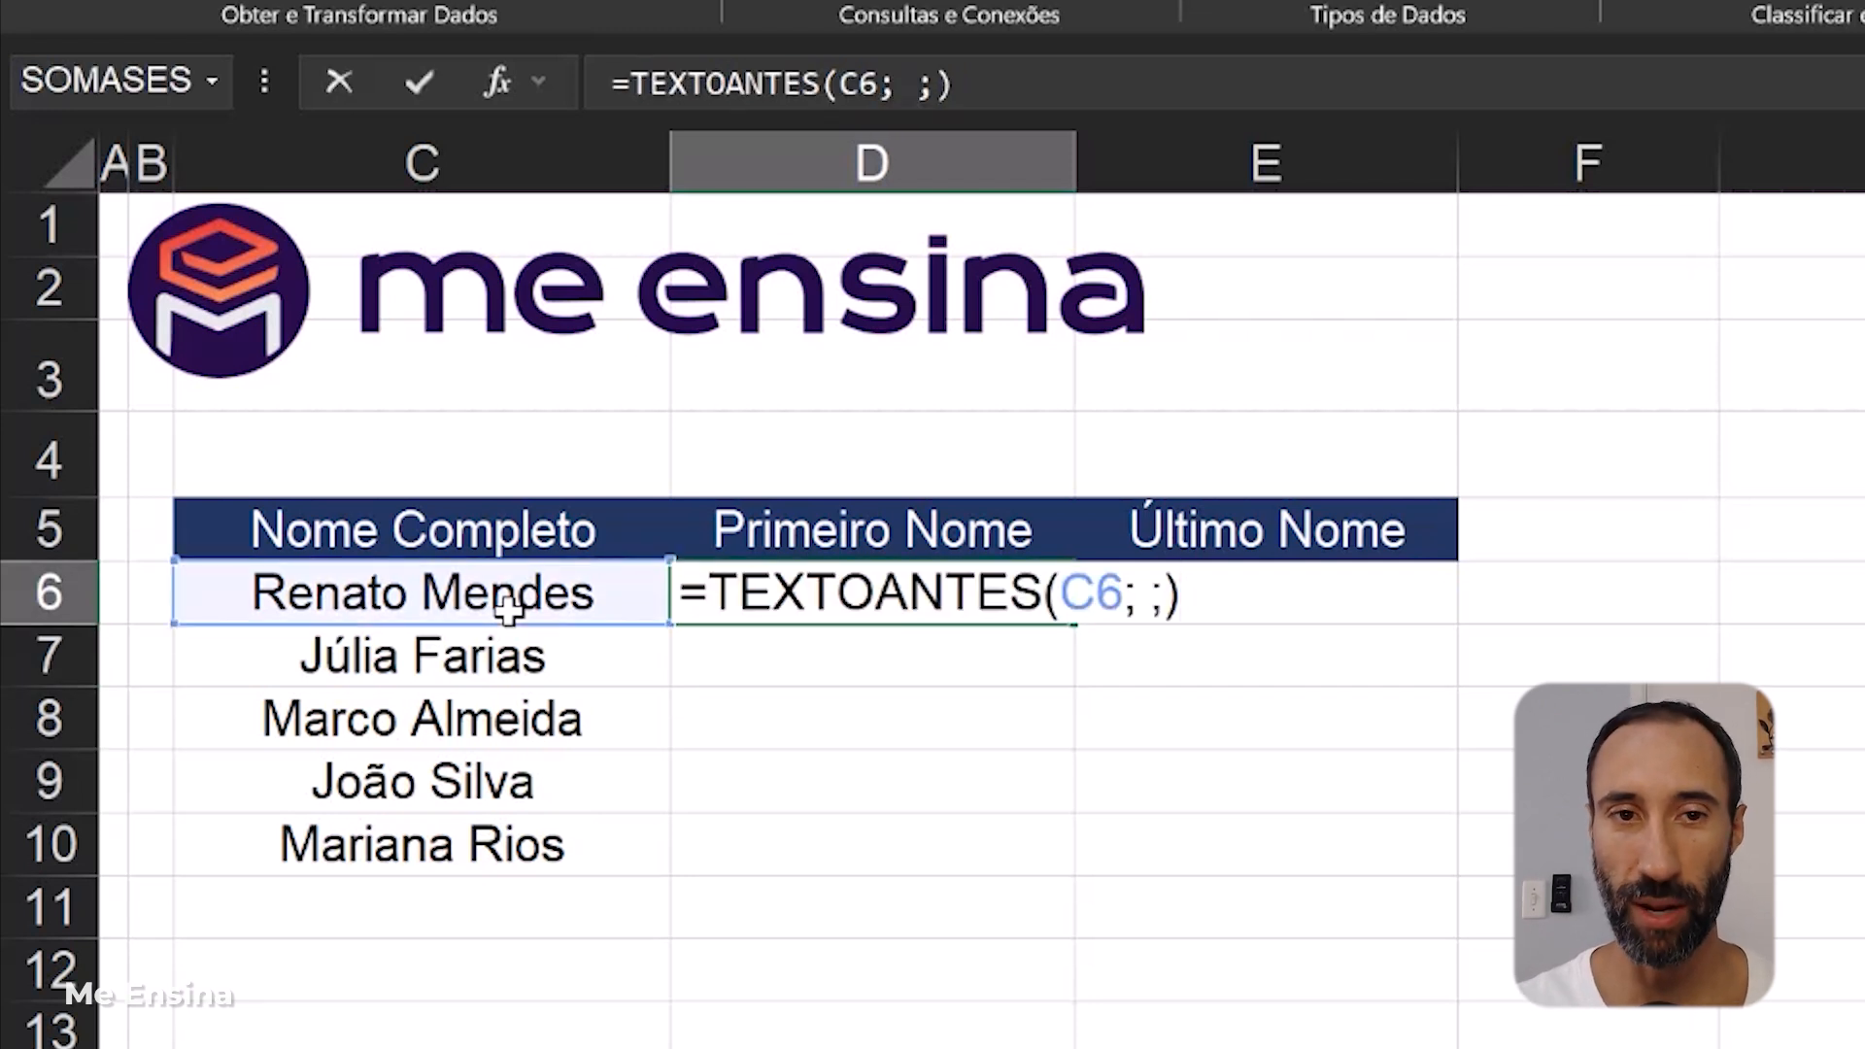
{"action": "left_click", "coordinate": [1138, 594]}
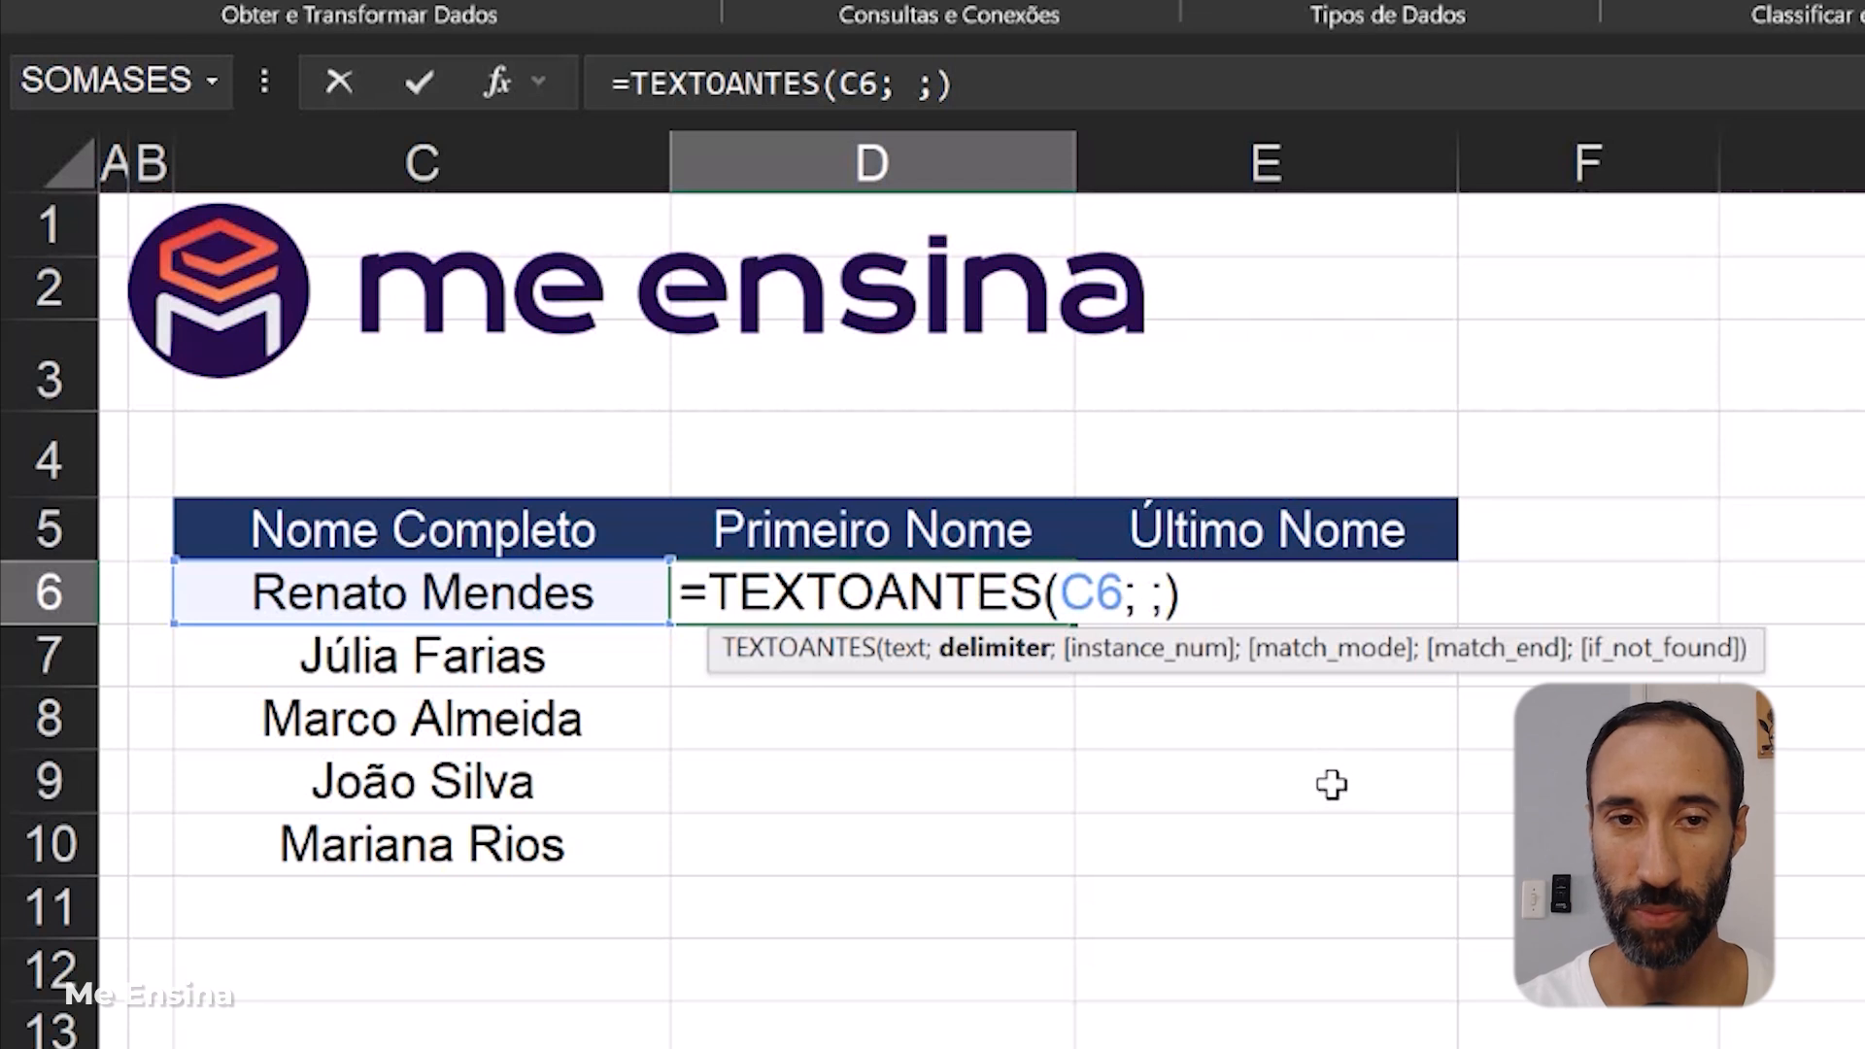
{"action": "type", "text": "\""}
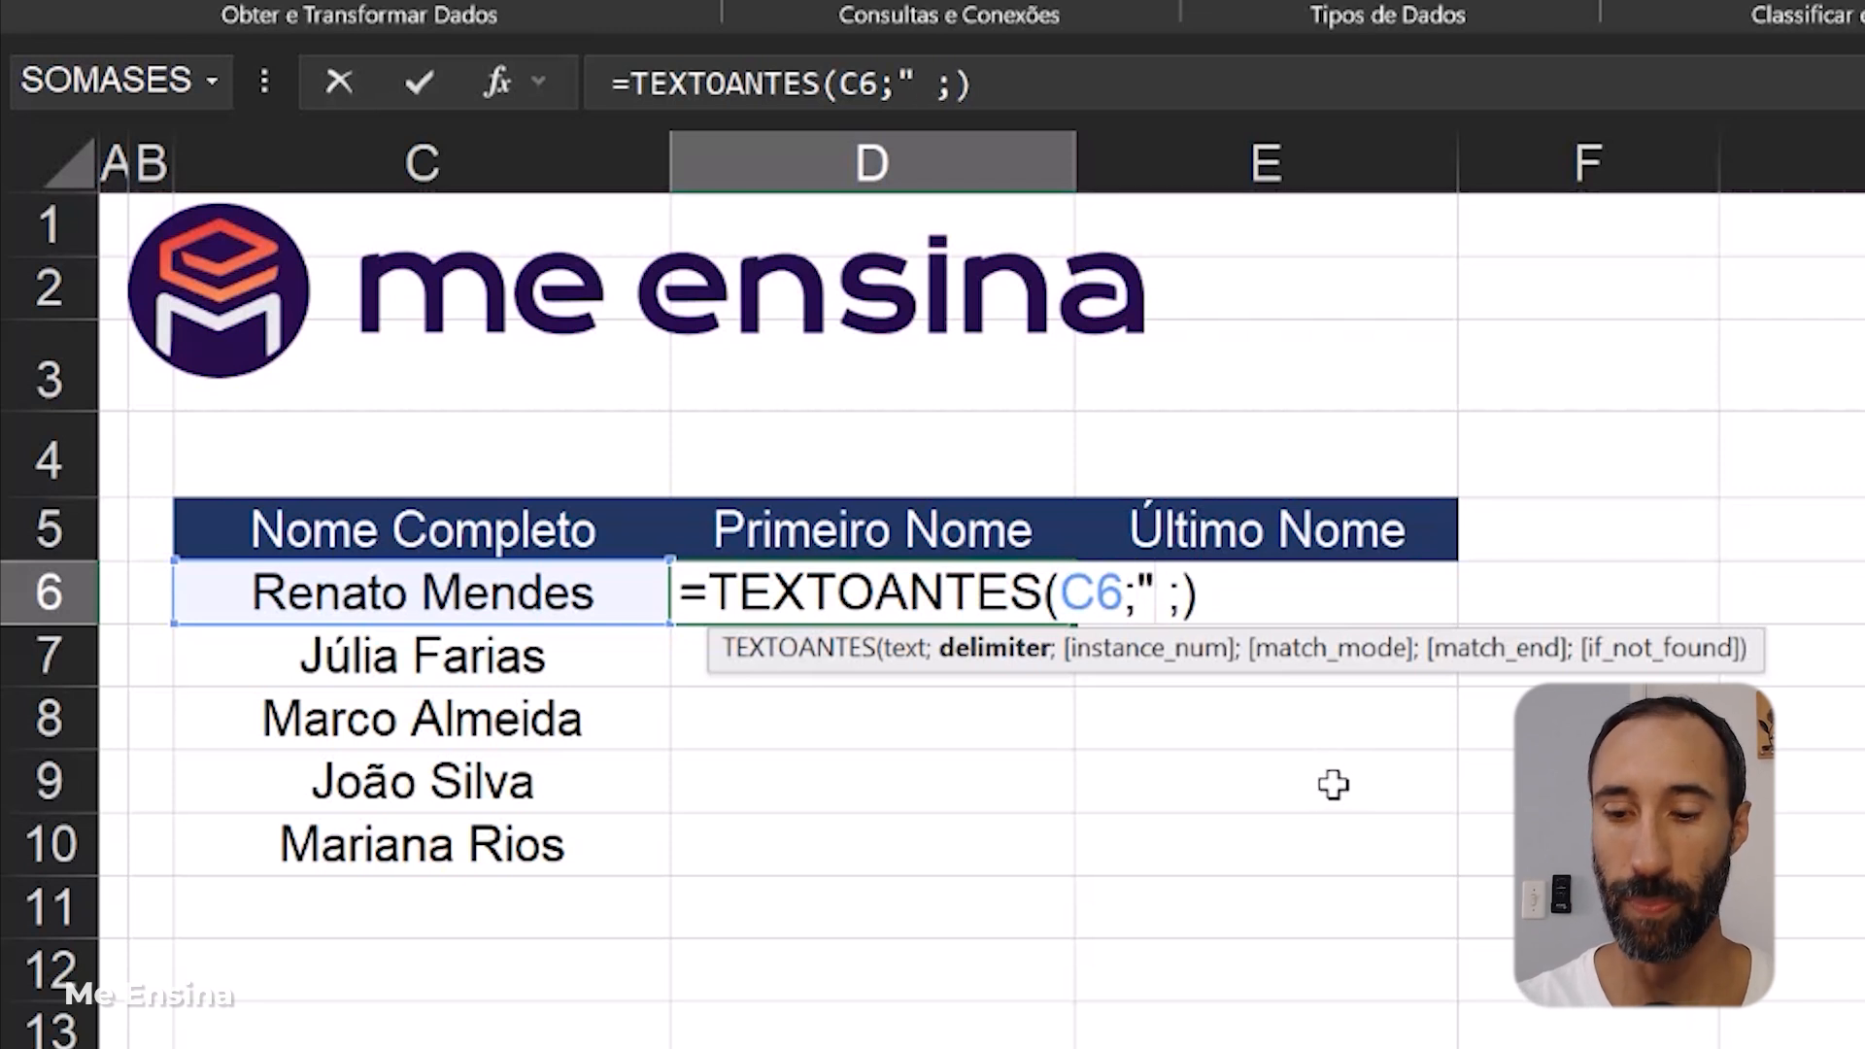
{"action": "key", "text": "Right"}
{"action": "type", "text": "\""}
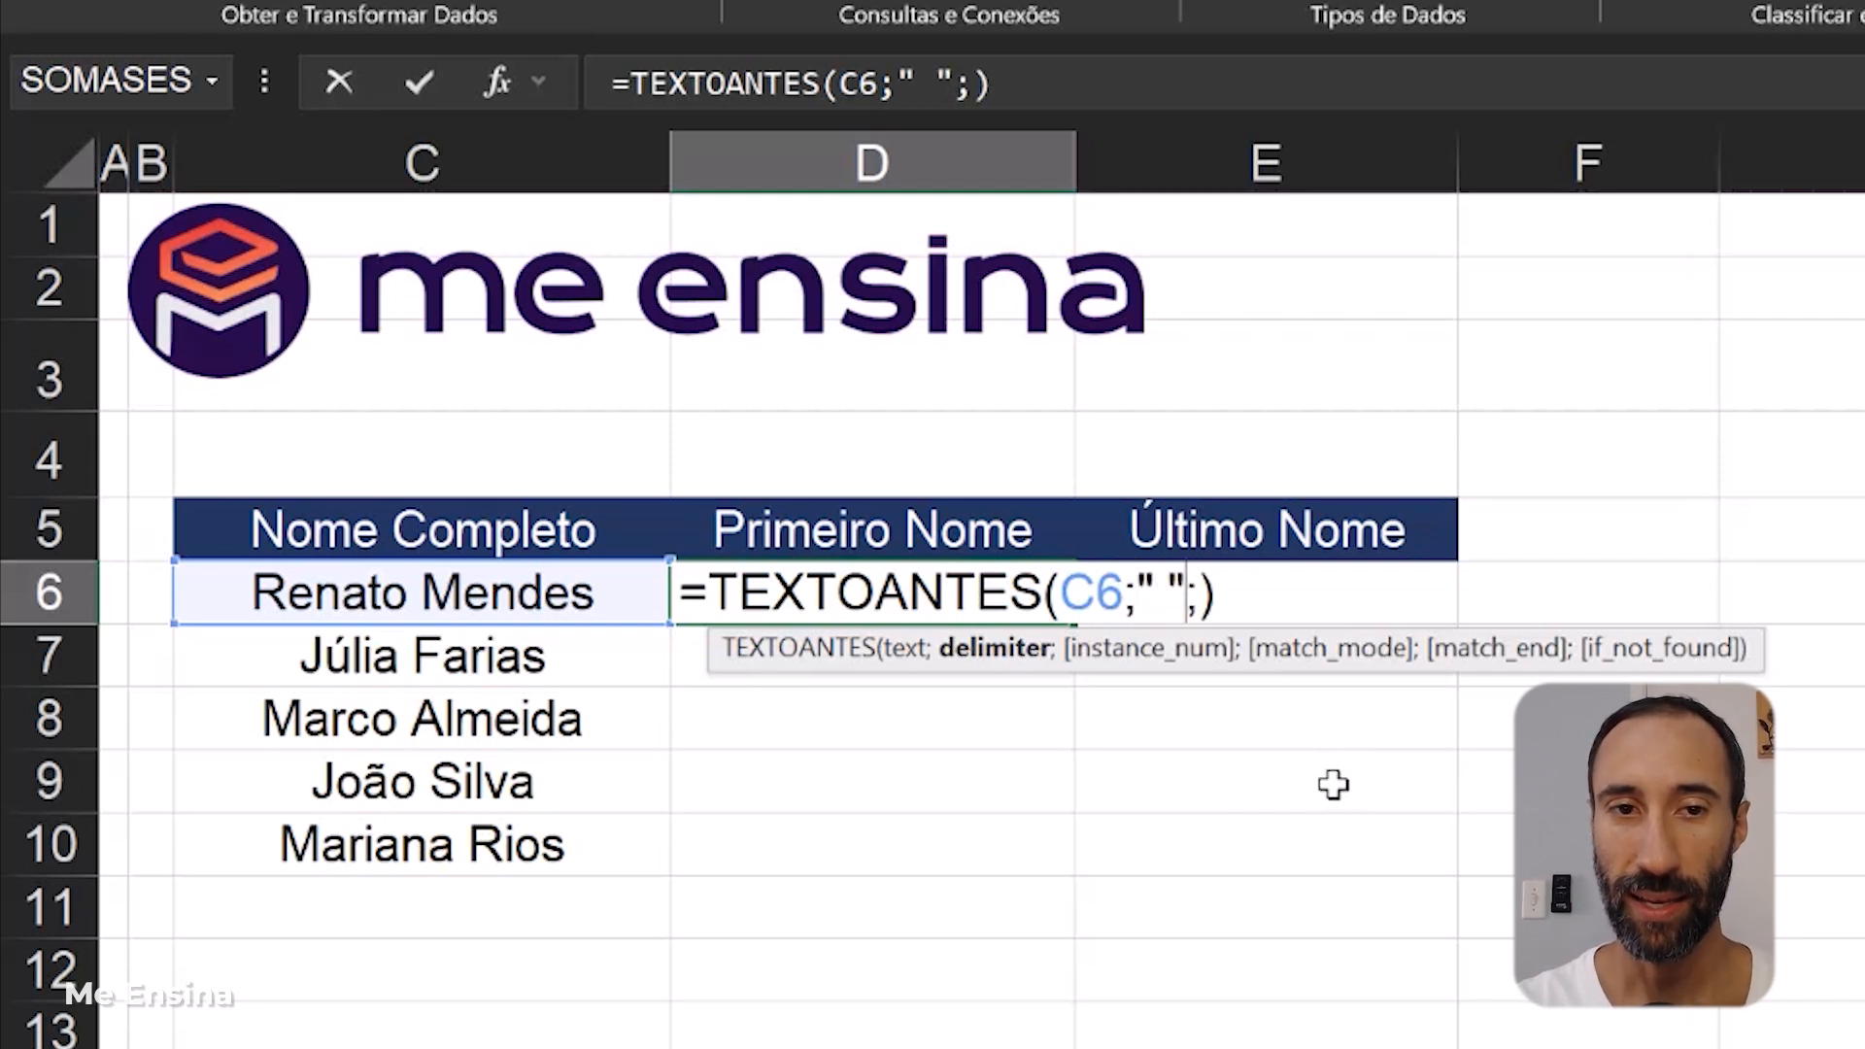
{"action": "key", "text": "Left"}
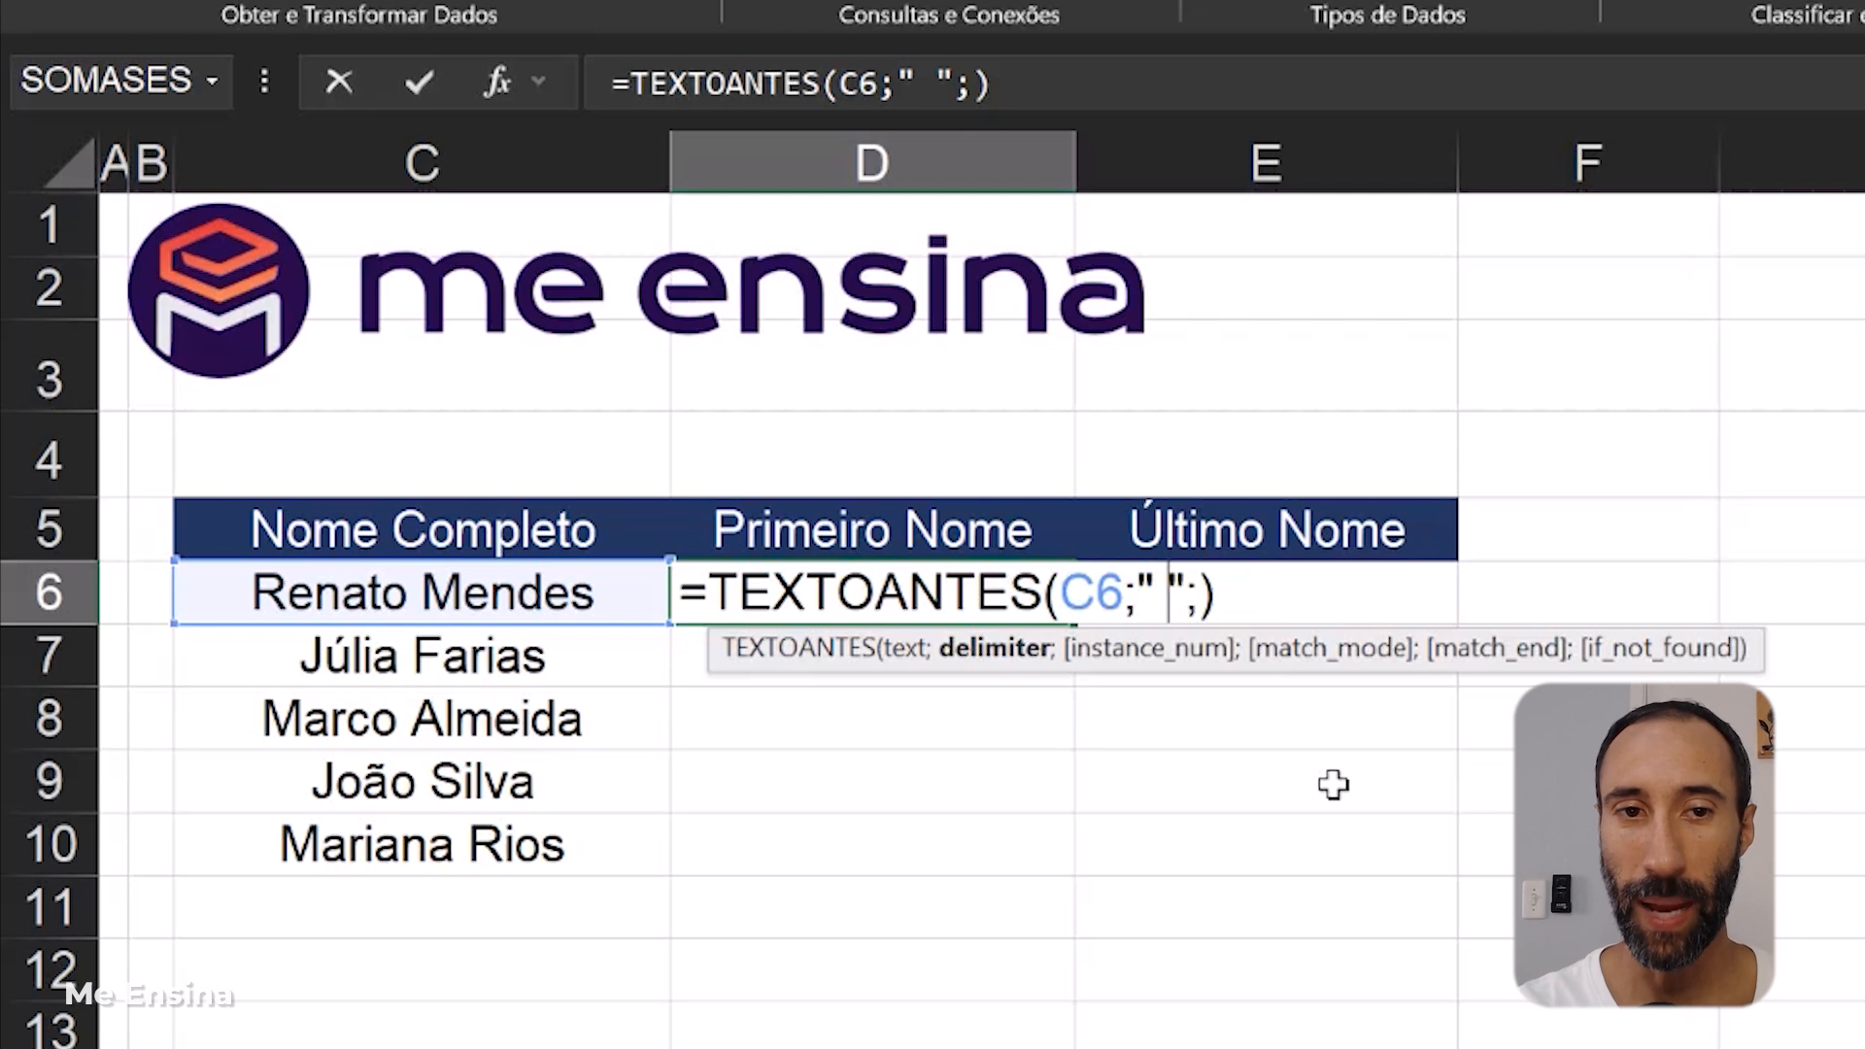
{"action": "key", "text": "Right"}
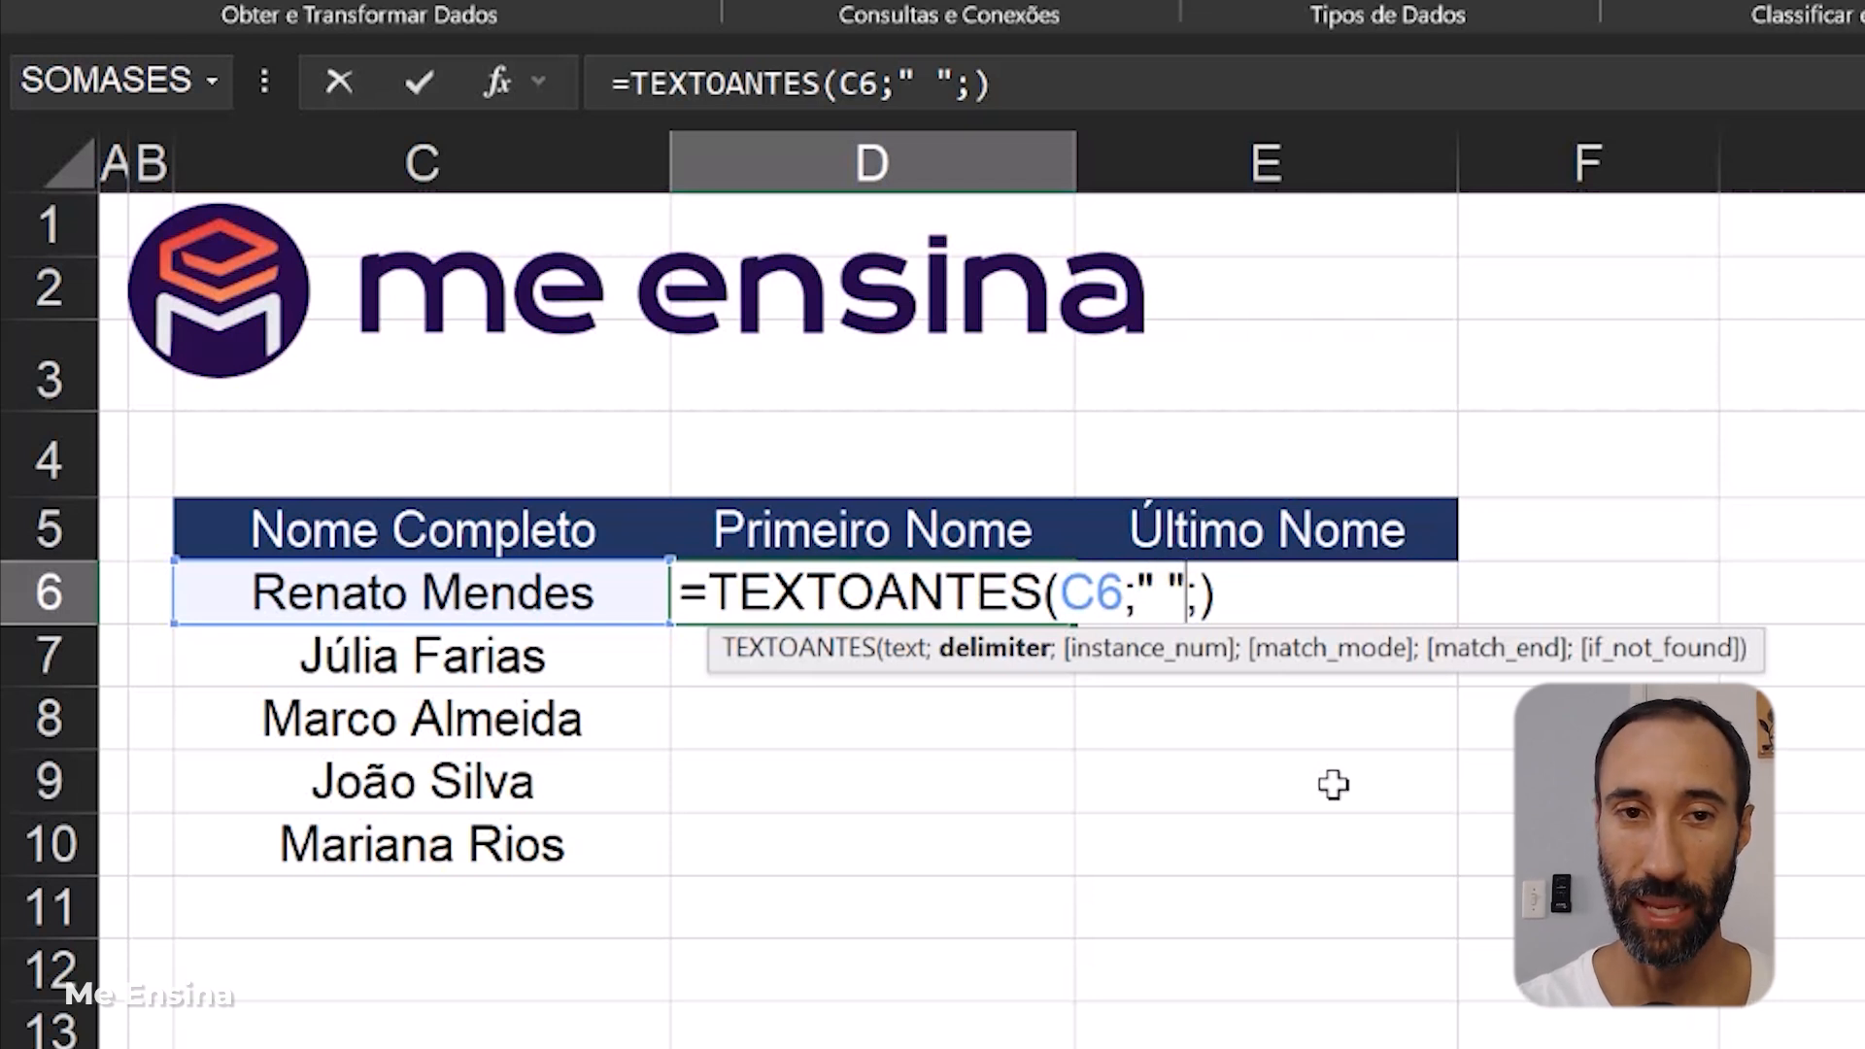
{"action": "key", "text": "Right"}
{"action": "key", "text": "Right"}
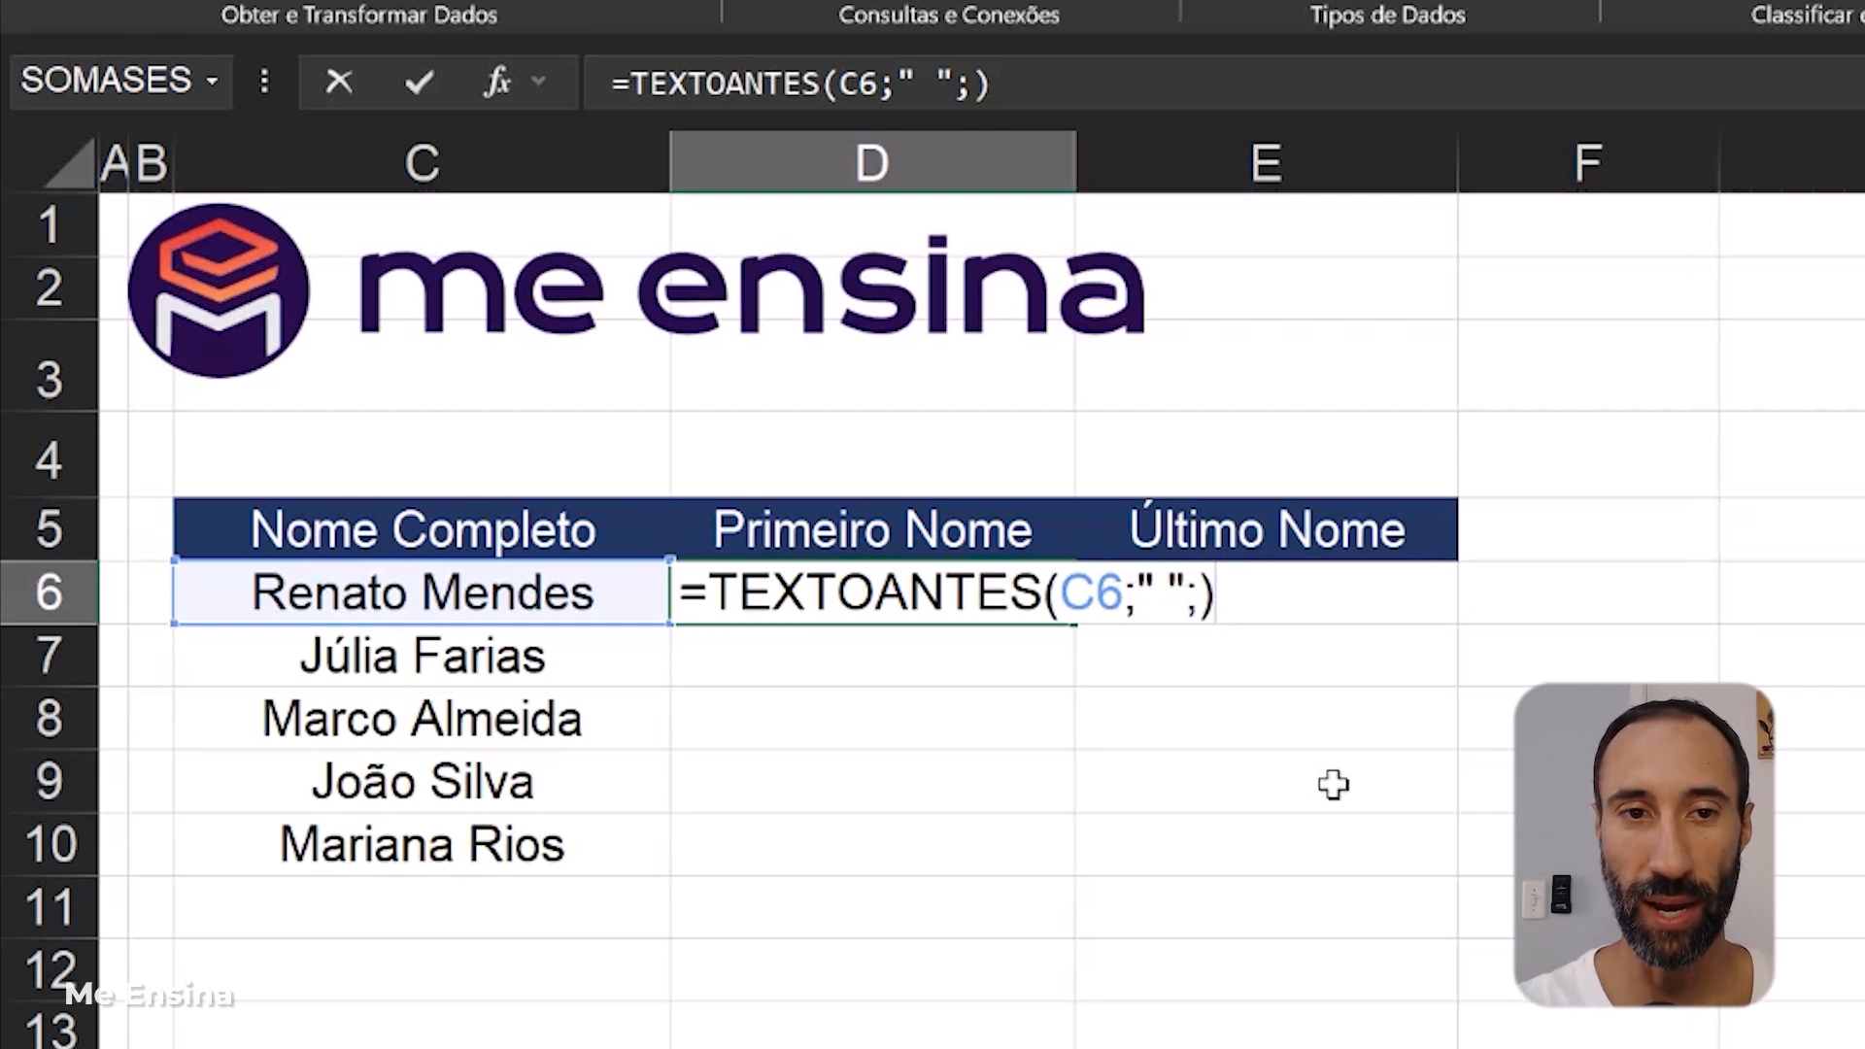
{"action": "key", "text": "Return"}
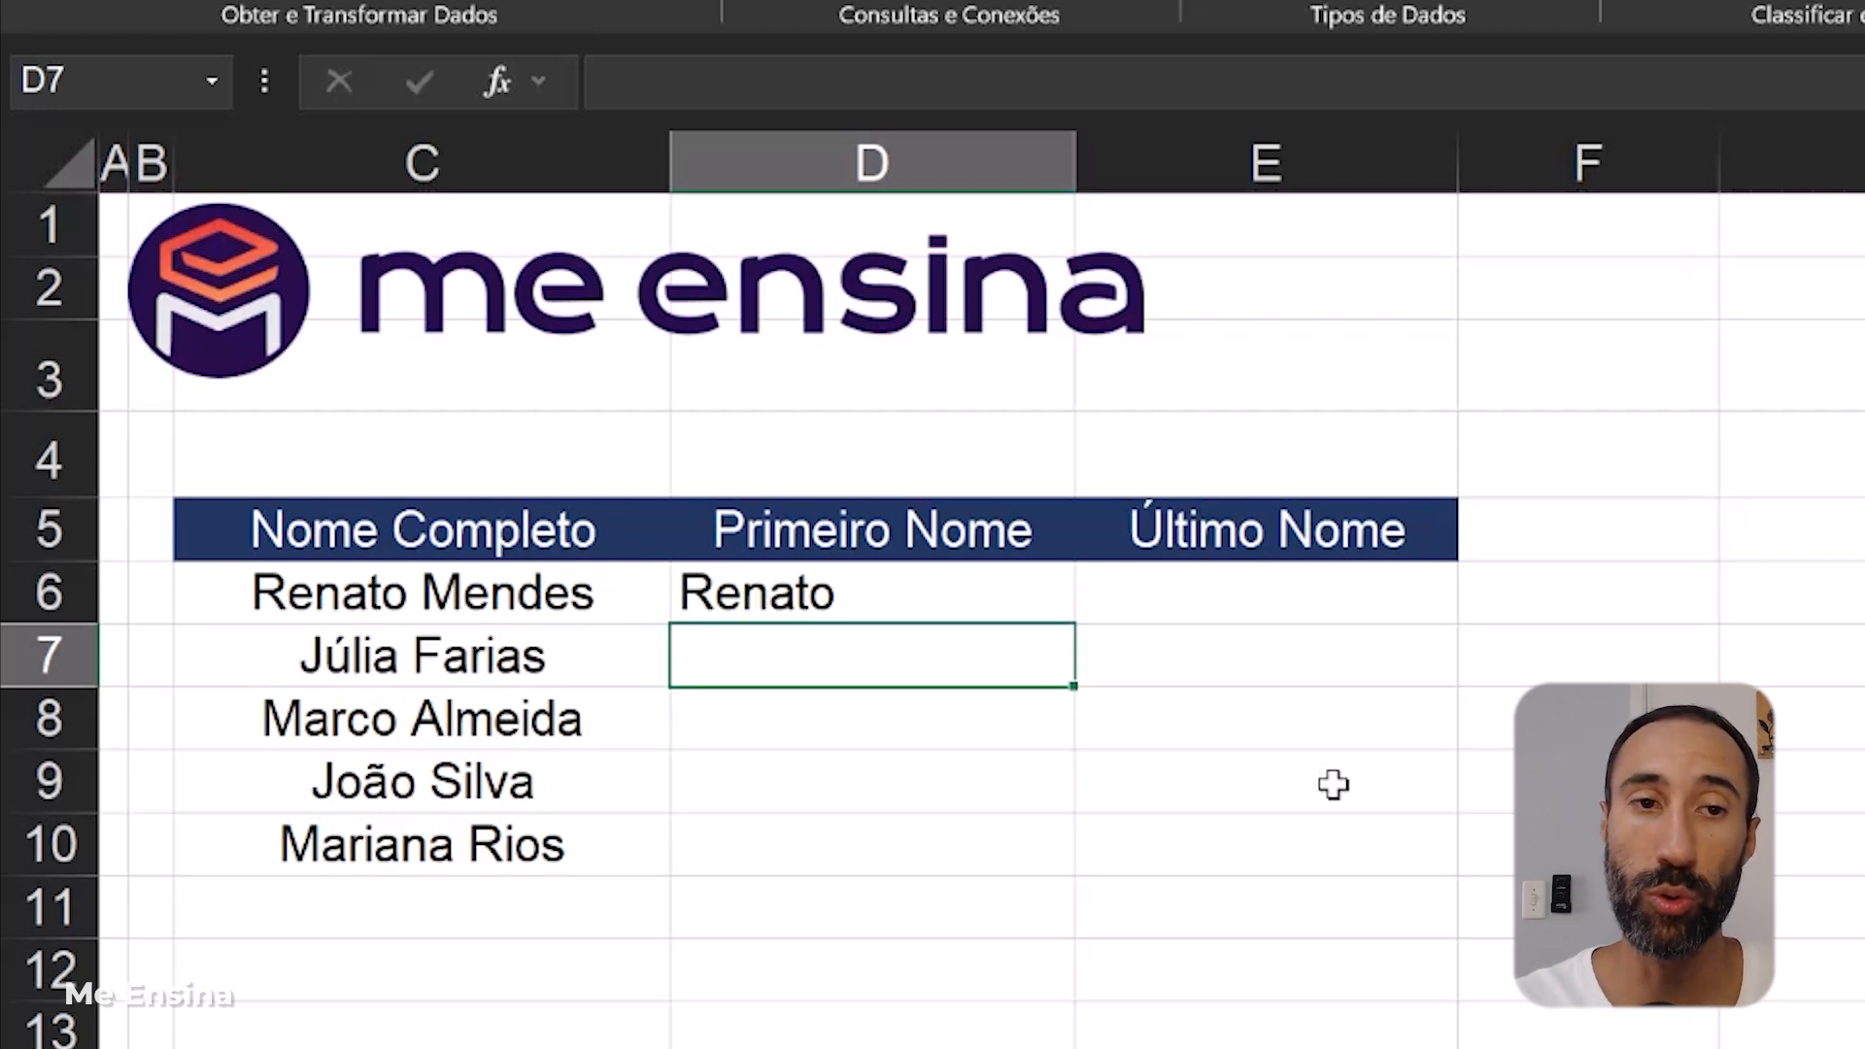
- Fill the TEXTOANTES formula from D6 down through D10
{"action": "left_click", "coordinate": [992, 593]}
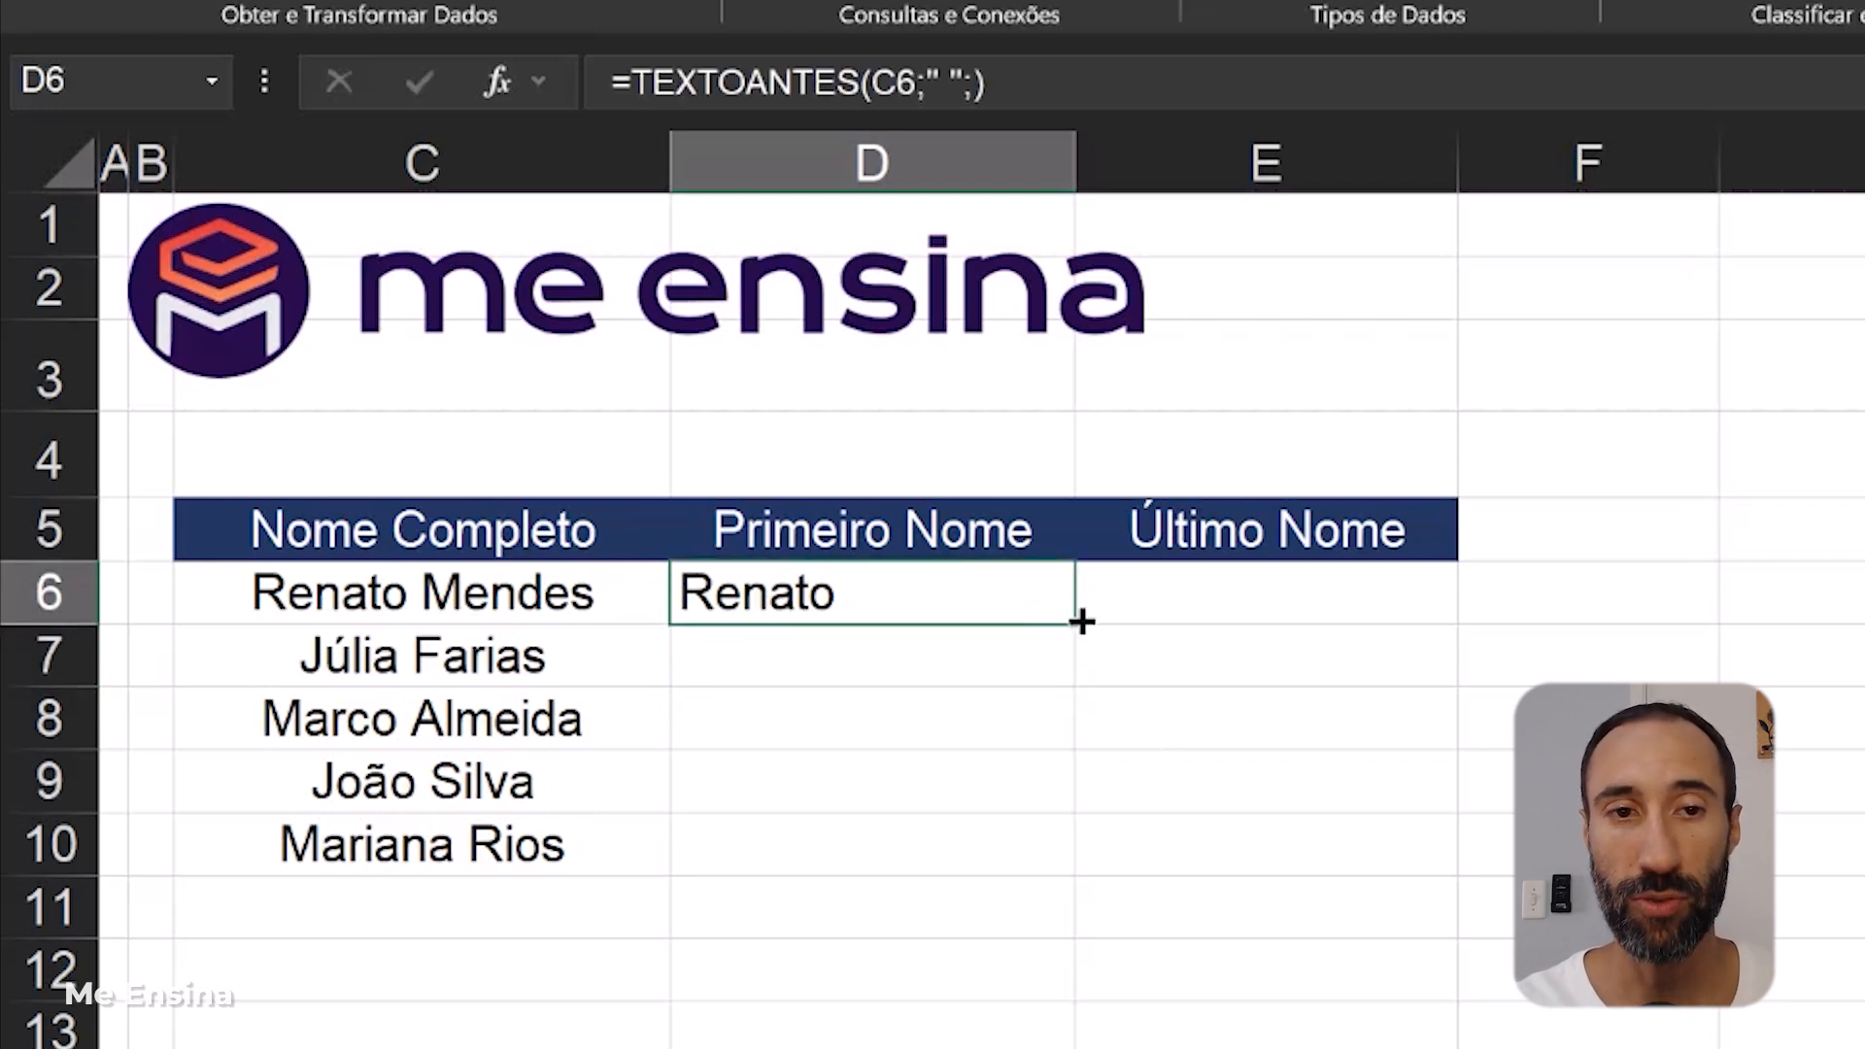
{"action": "left_click_drag", "start_coordinate": [1074, 622], "coordinate": [1016, 887]}
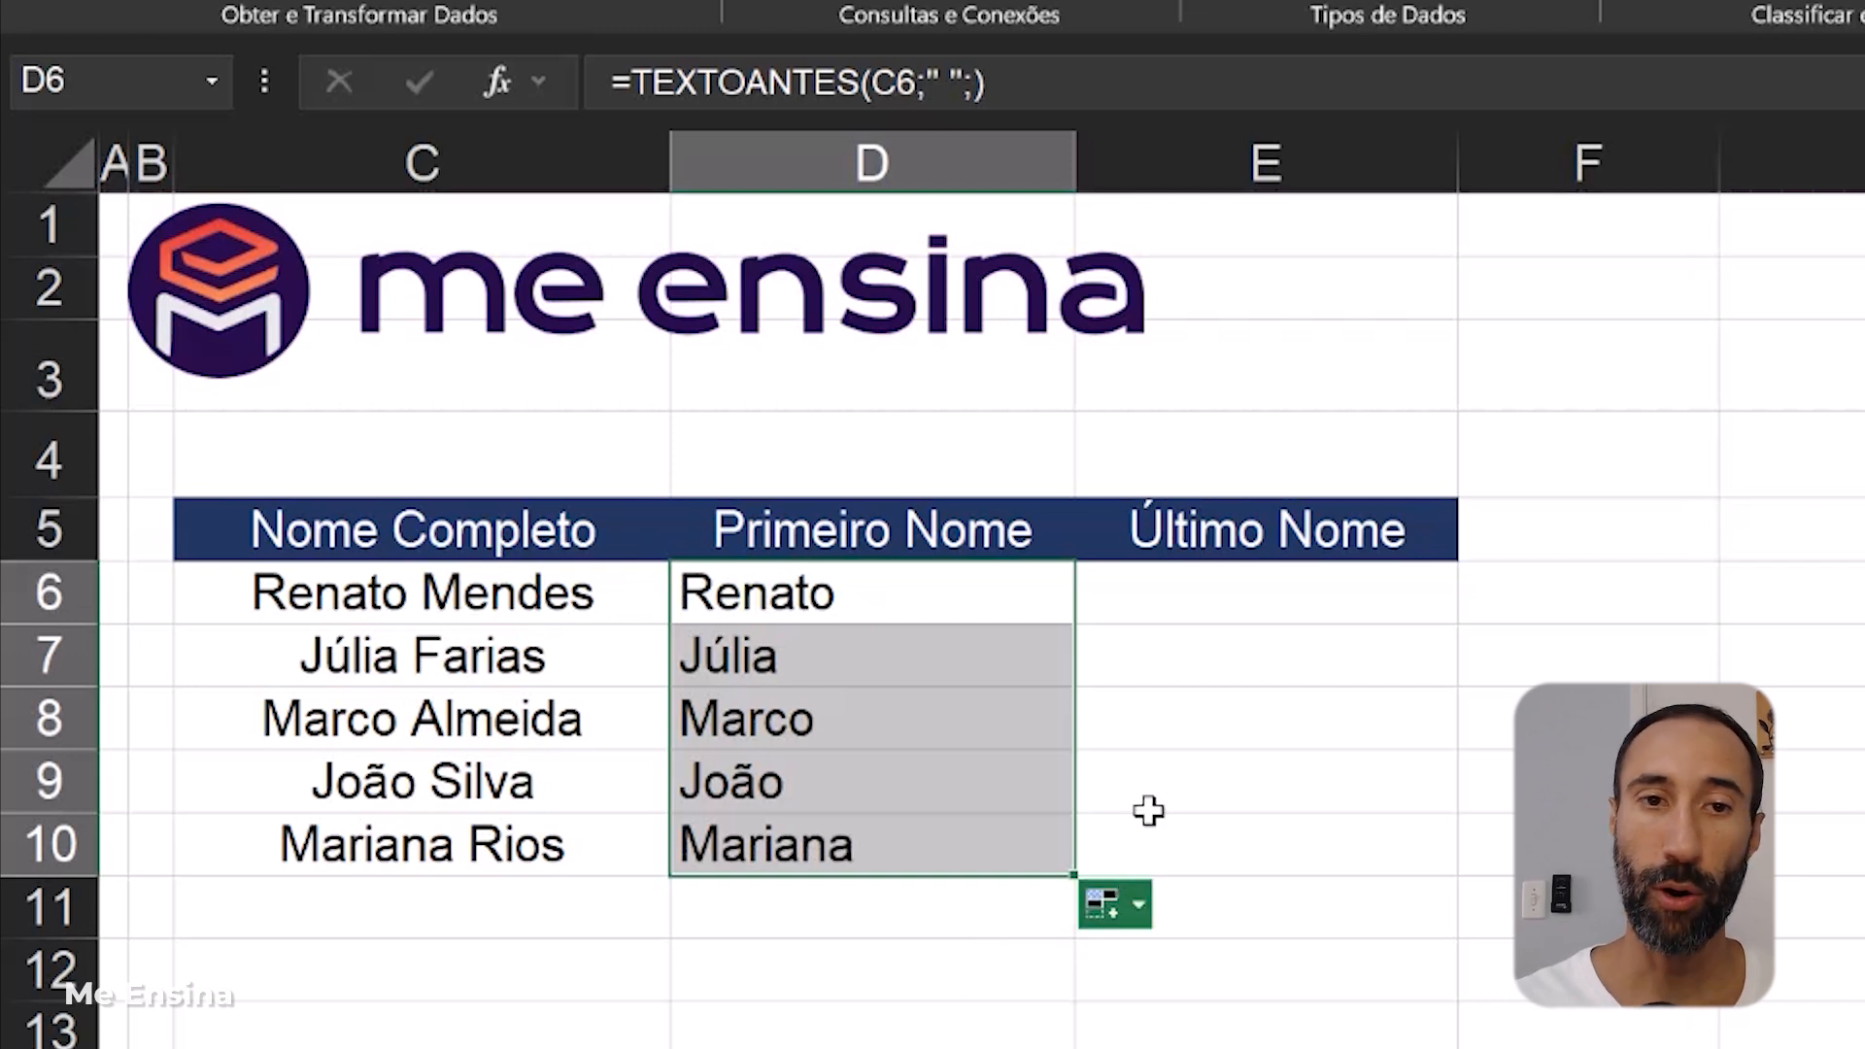
- Enter the formula =TEXTODEPOIS(C6;" ") in E6 to extract the last name after the space
{"action": "left_click", "coordinate": [1274, 594]}
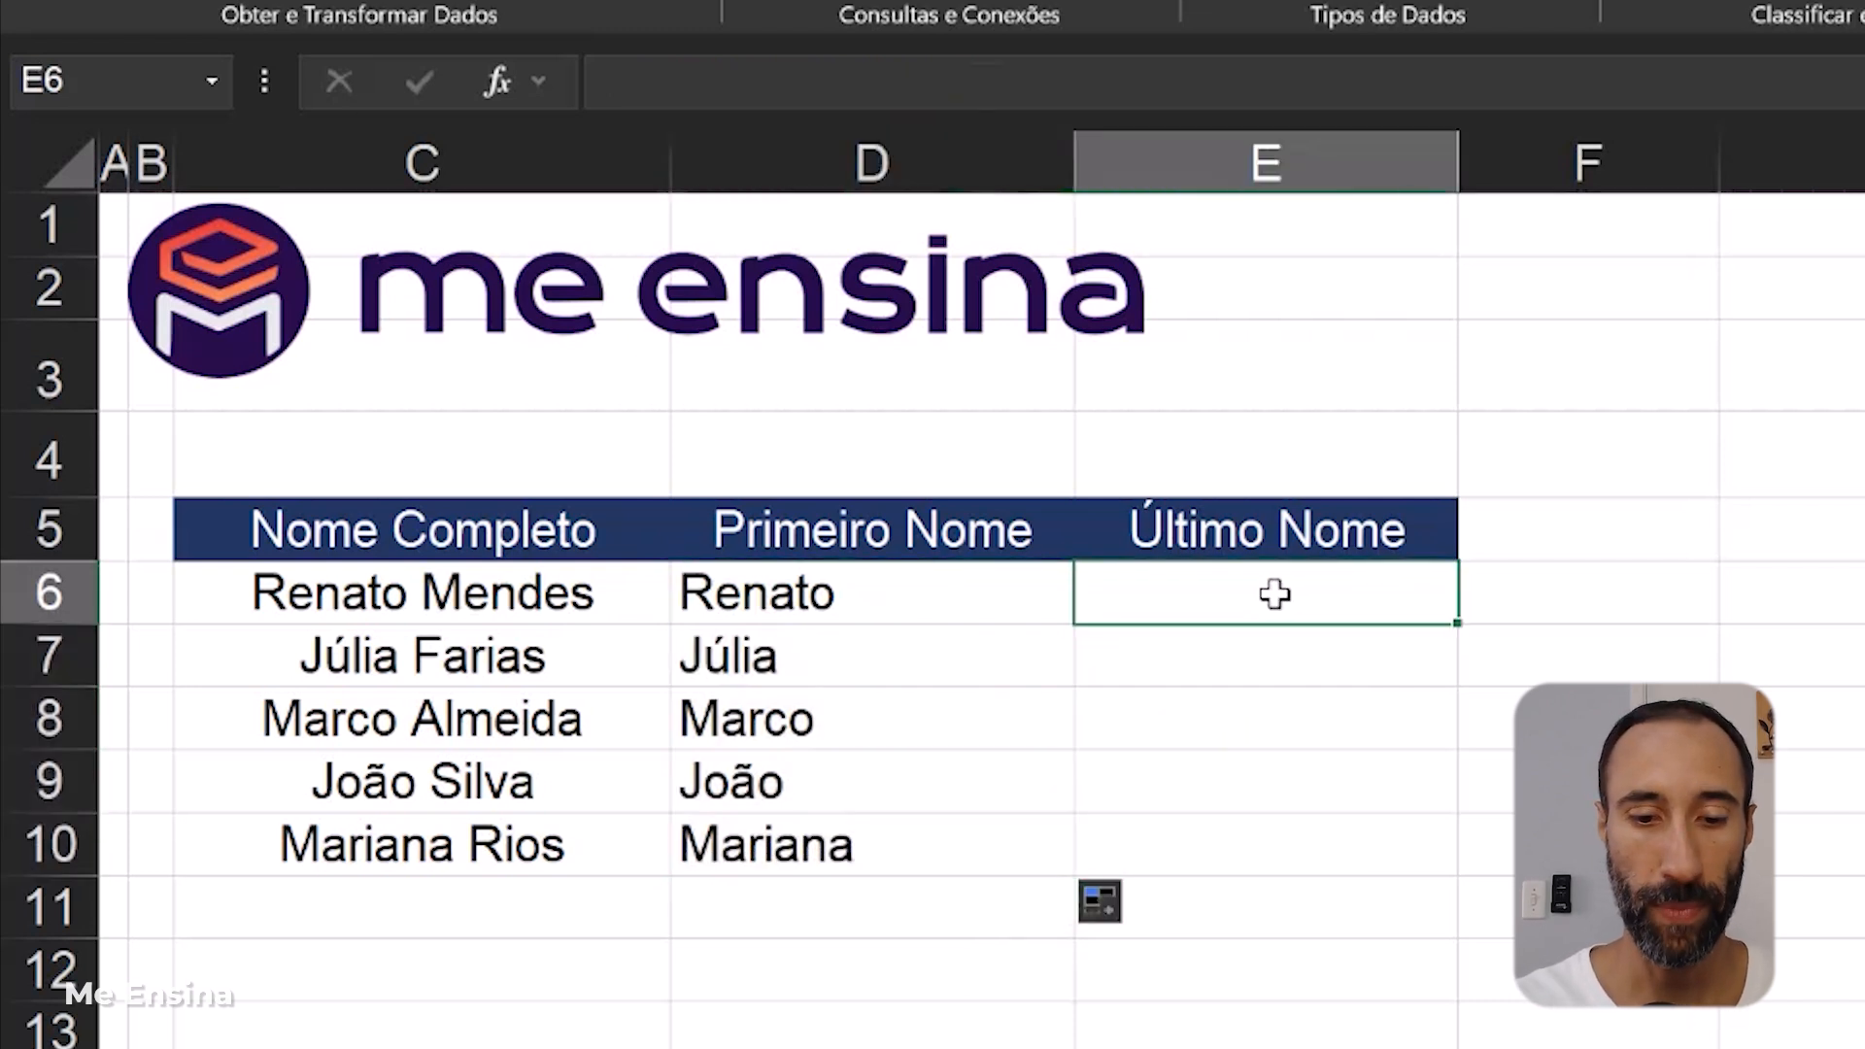
{"action": "type", "text": "=T"}
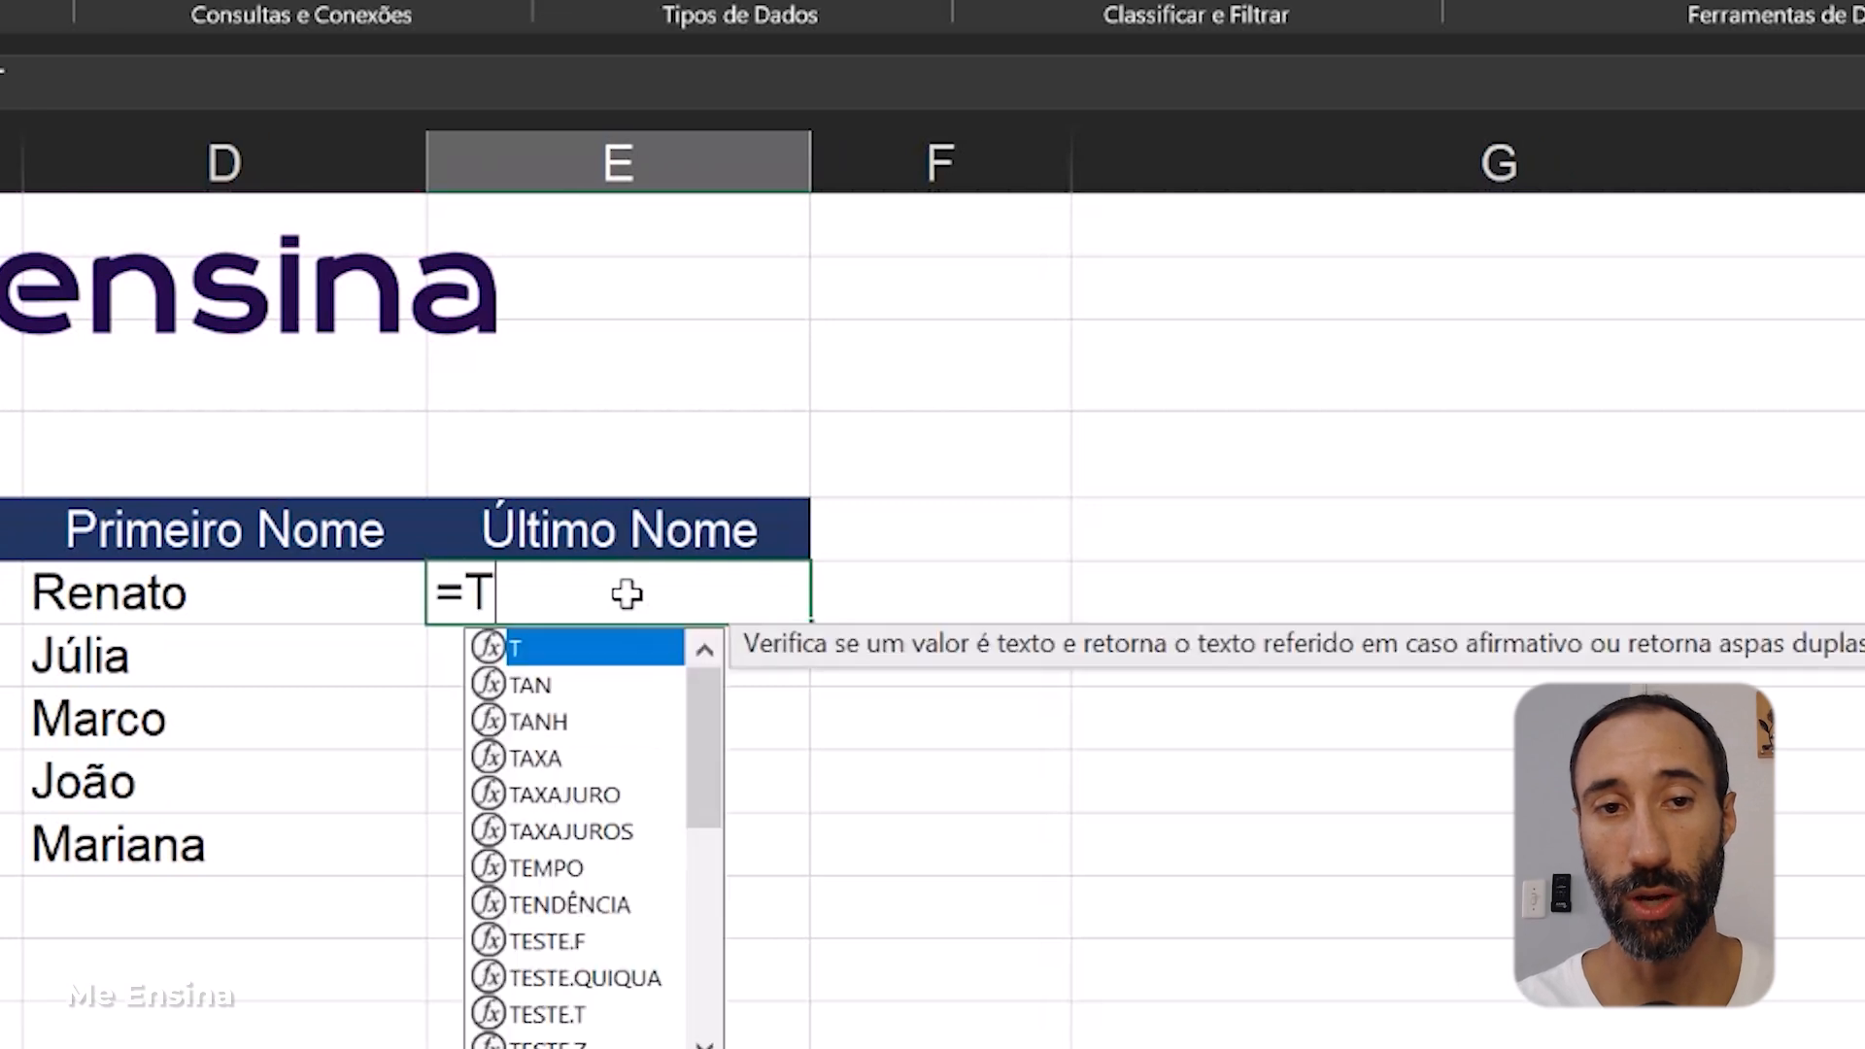
{"action": "type", "text": "EXTO"}
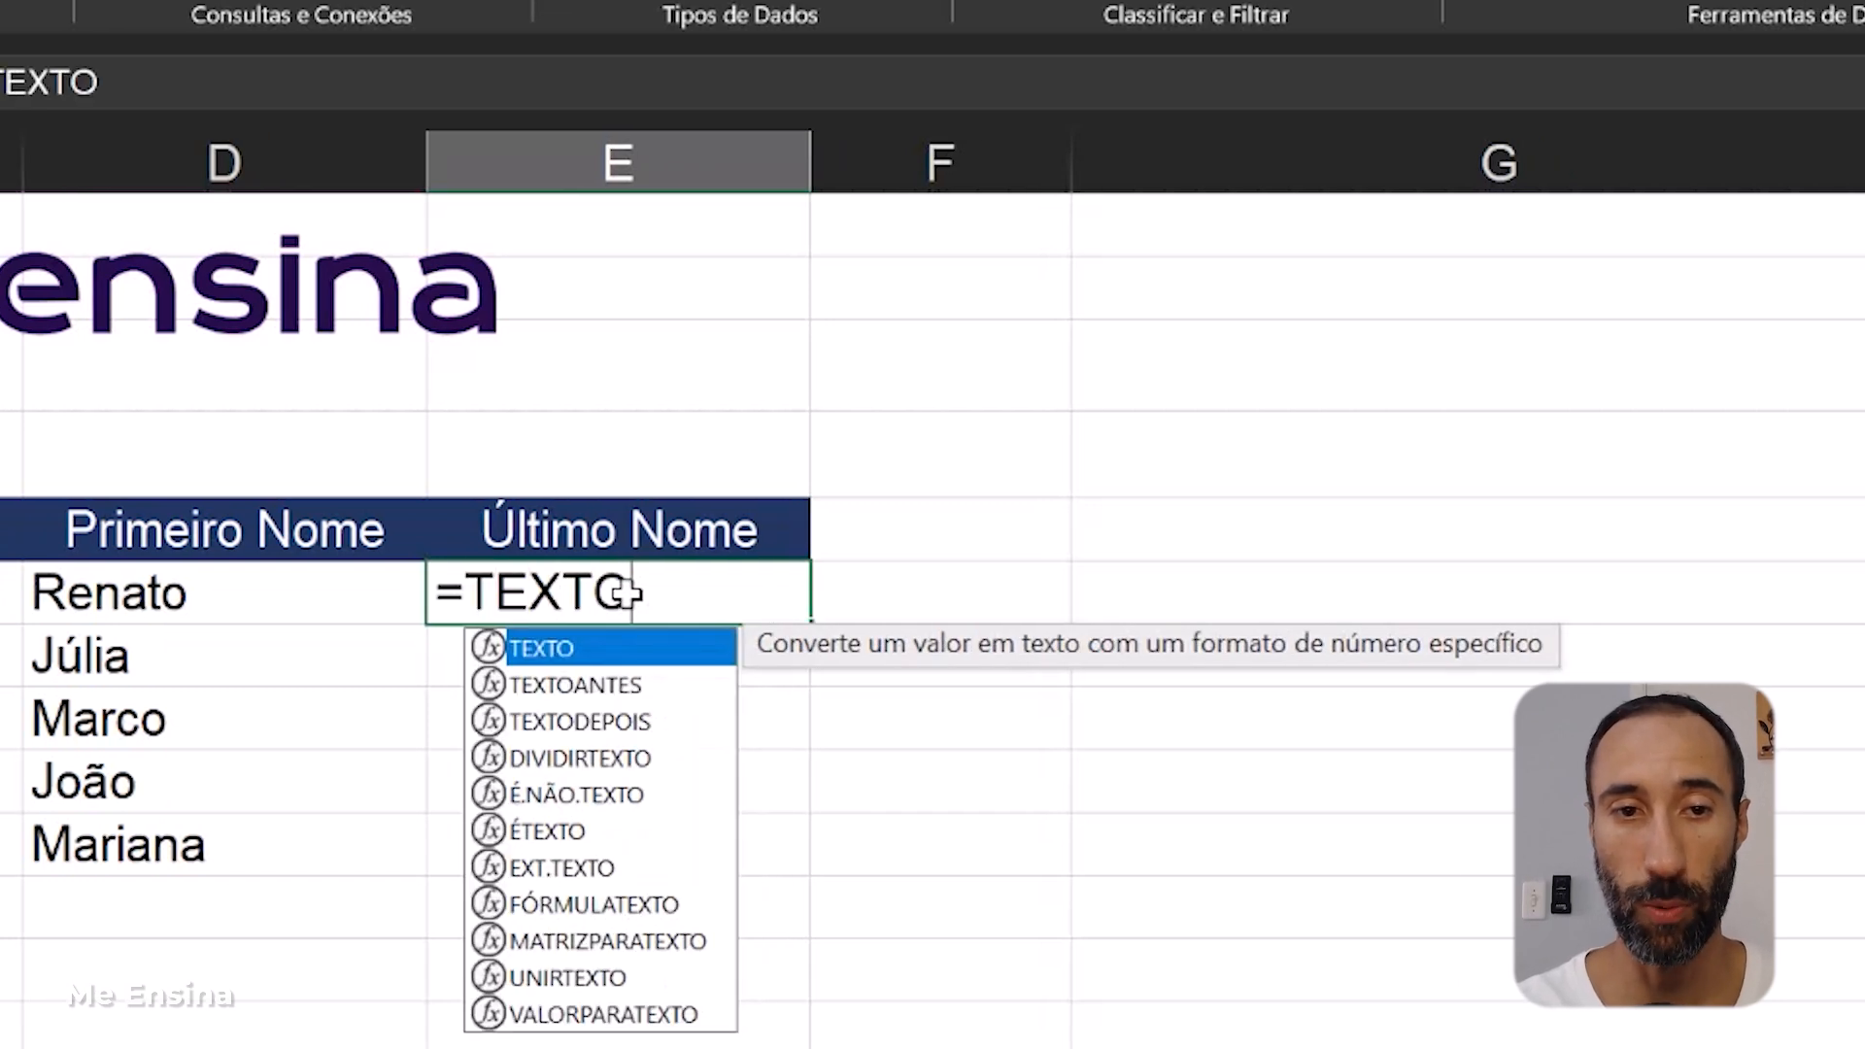
{"action": "key", "text": "Down"}
{"action": "key", "text": "Down"}
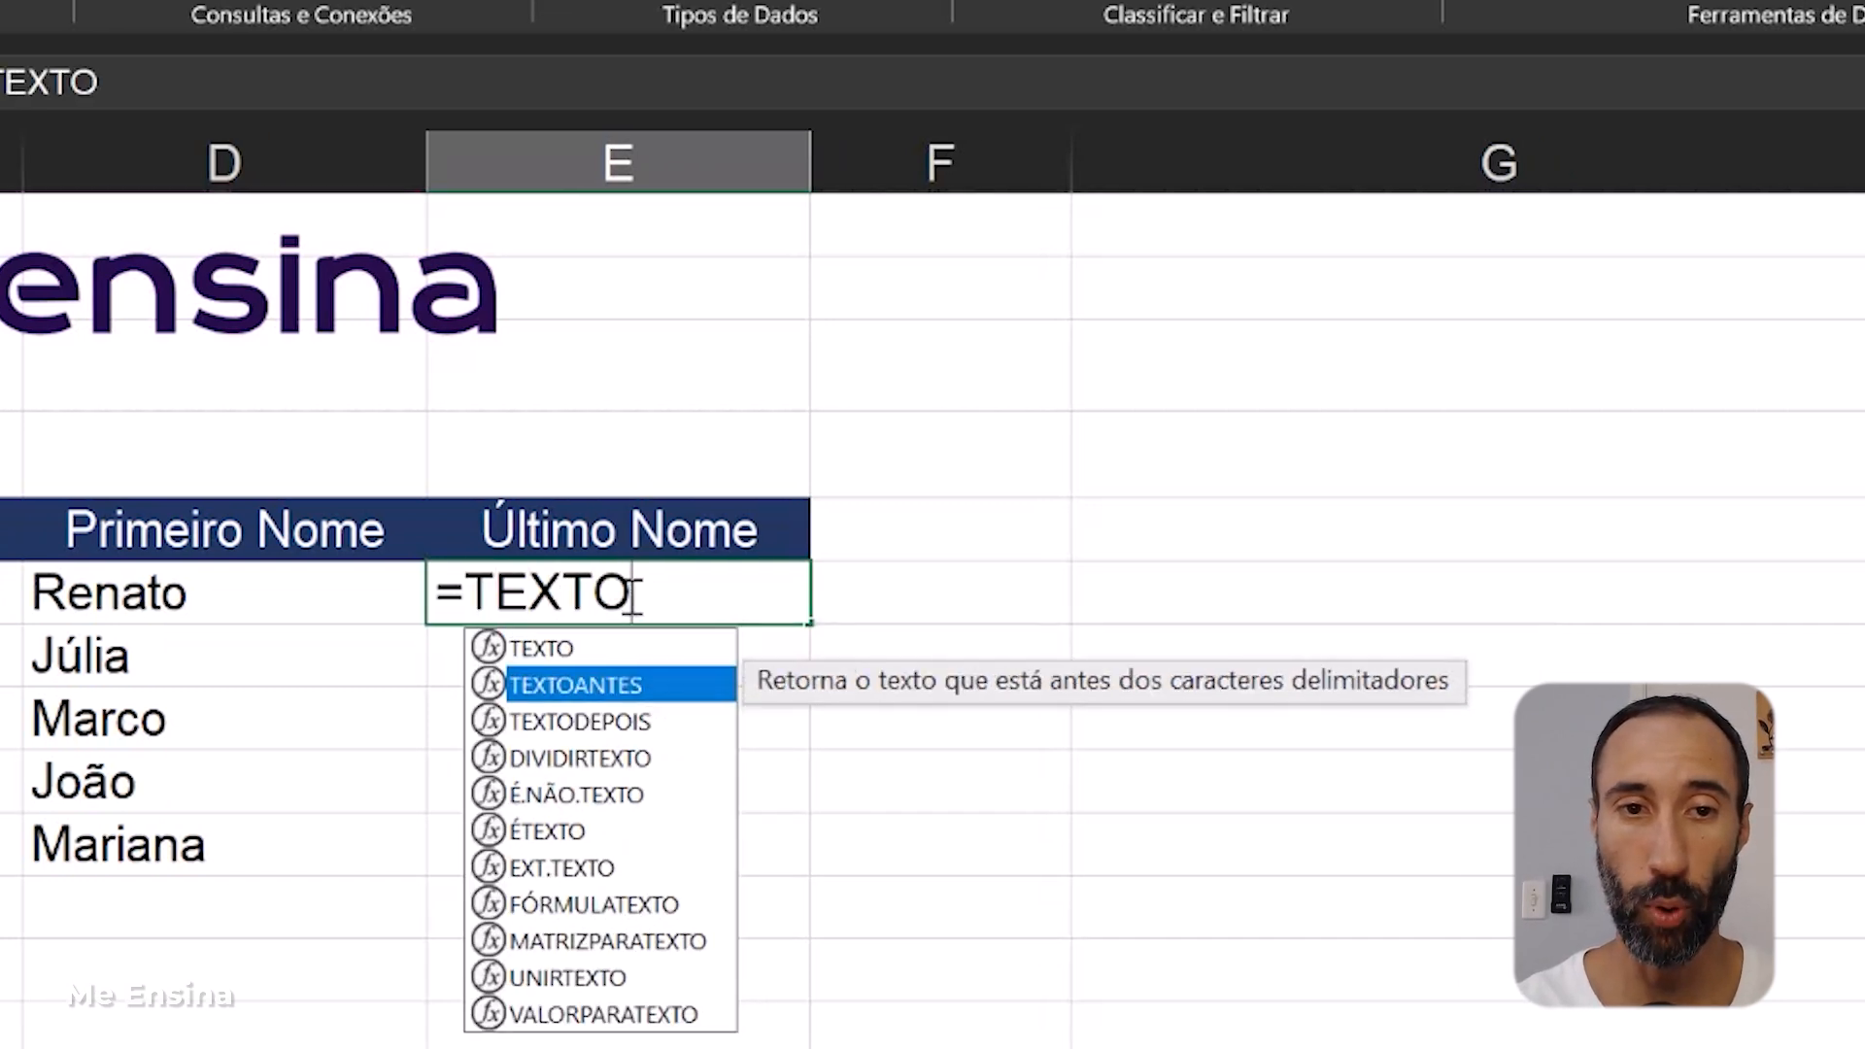
{"action": "key", "text": "Tab"}
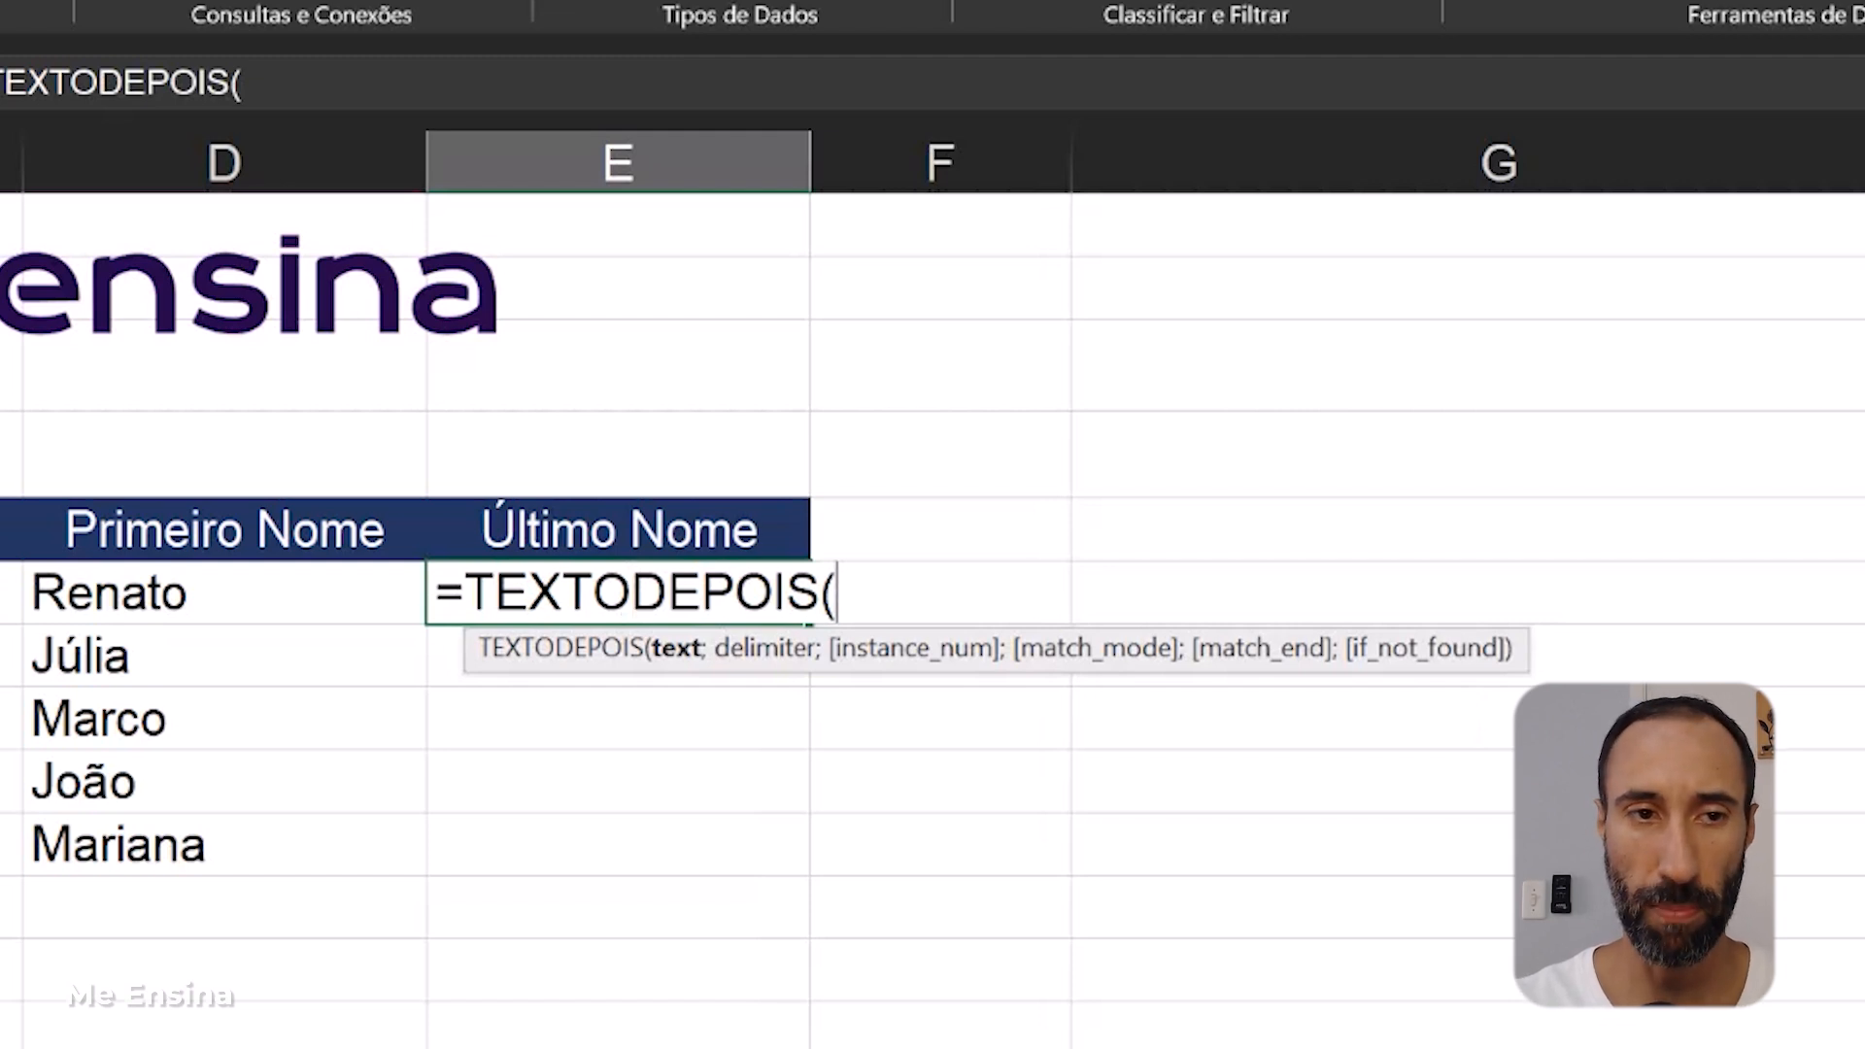
{"action": "left_click", "coordinate": [10, 592]}
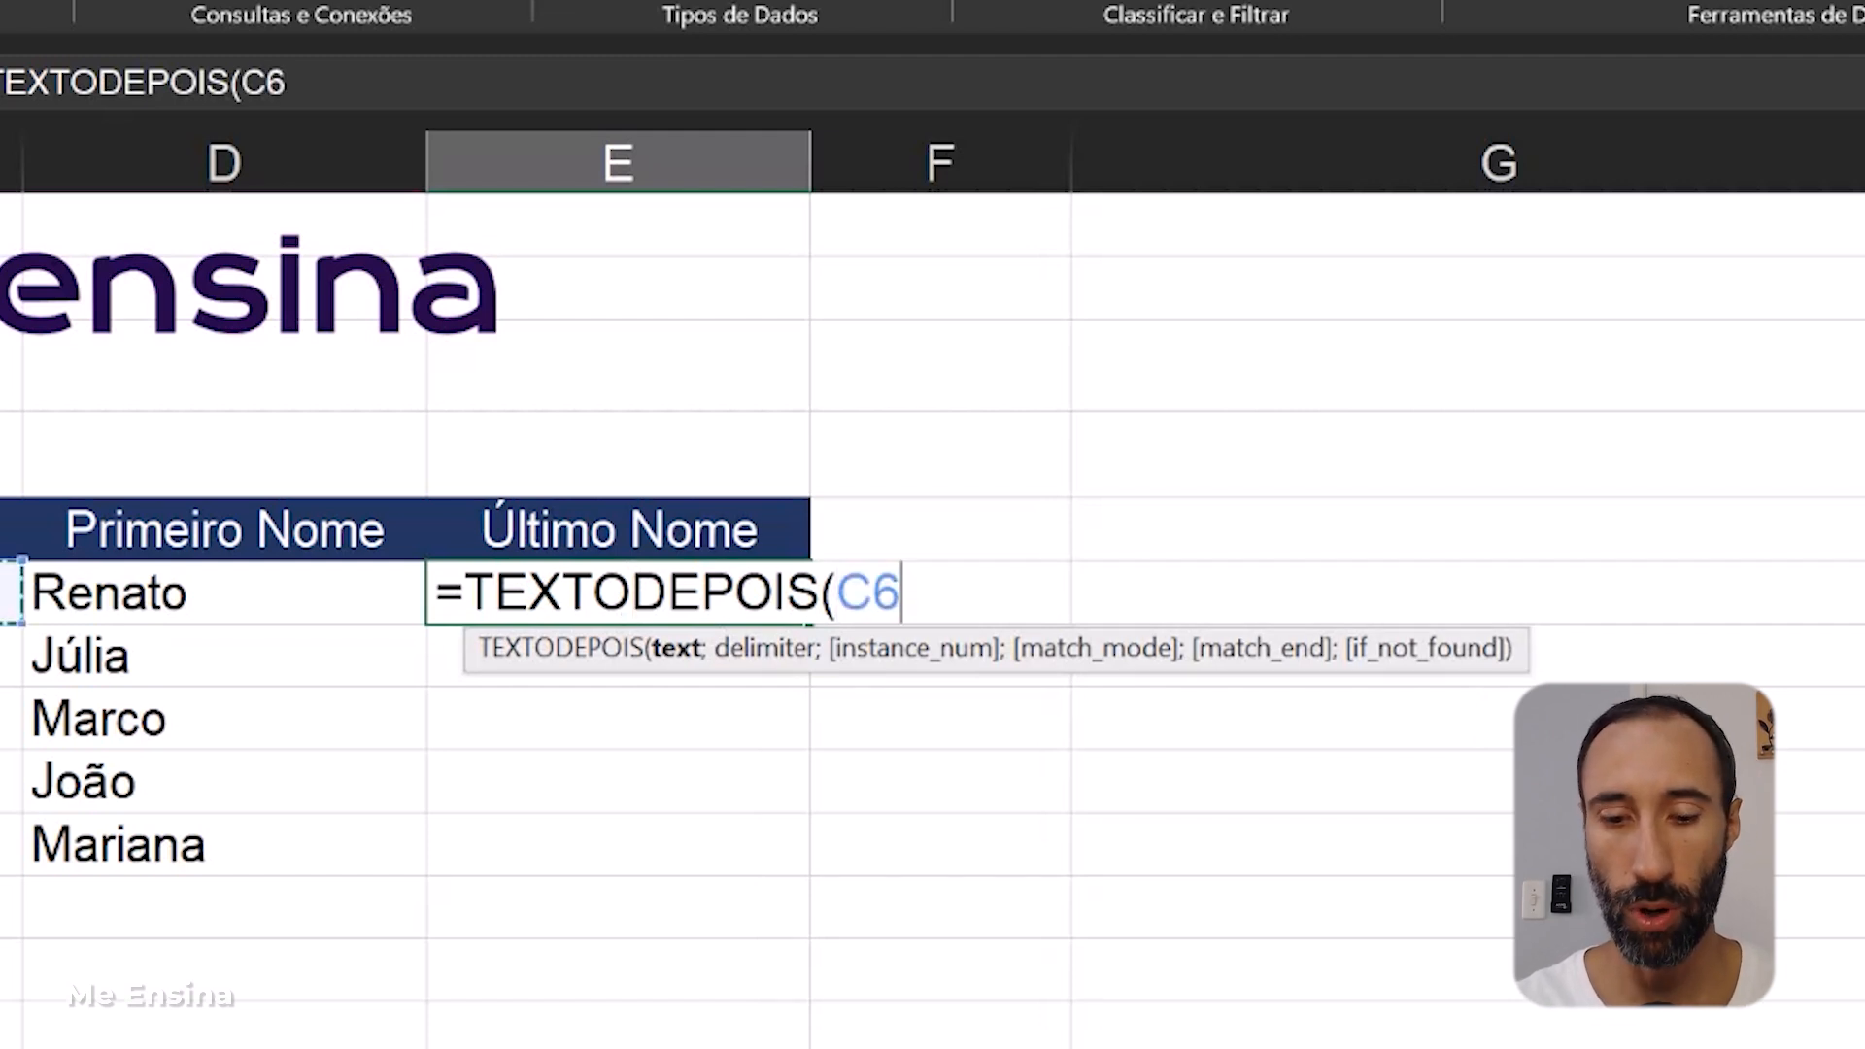
{"action": "type", "text": ";"}
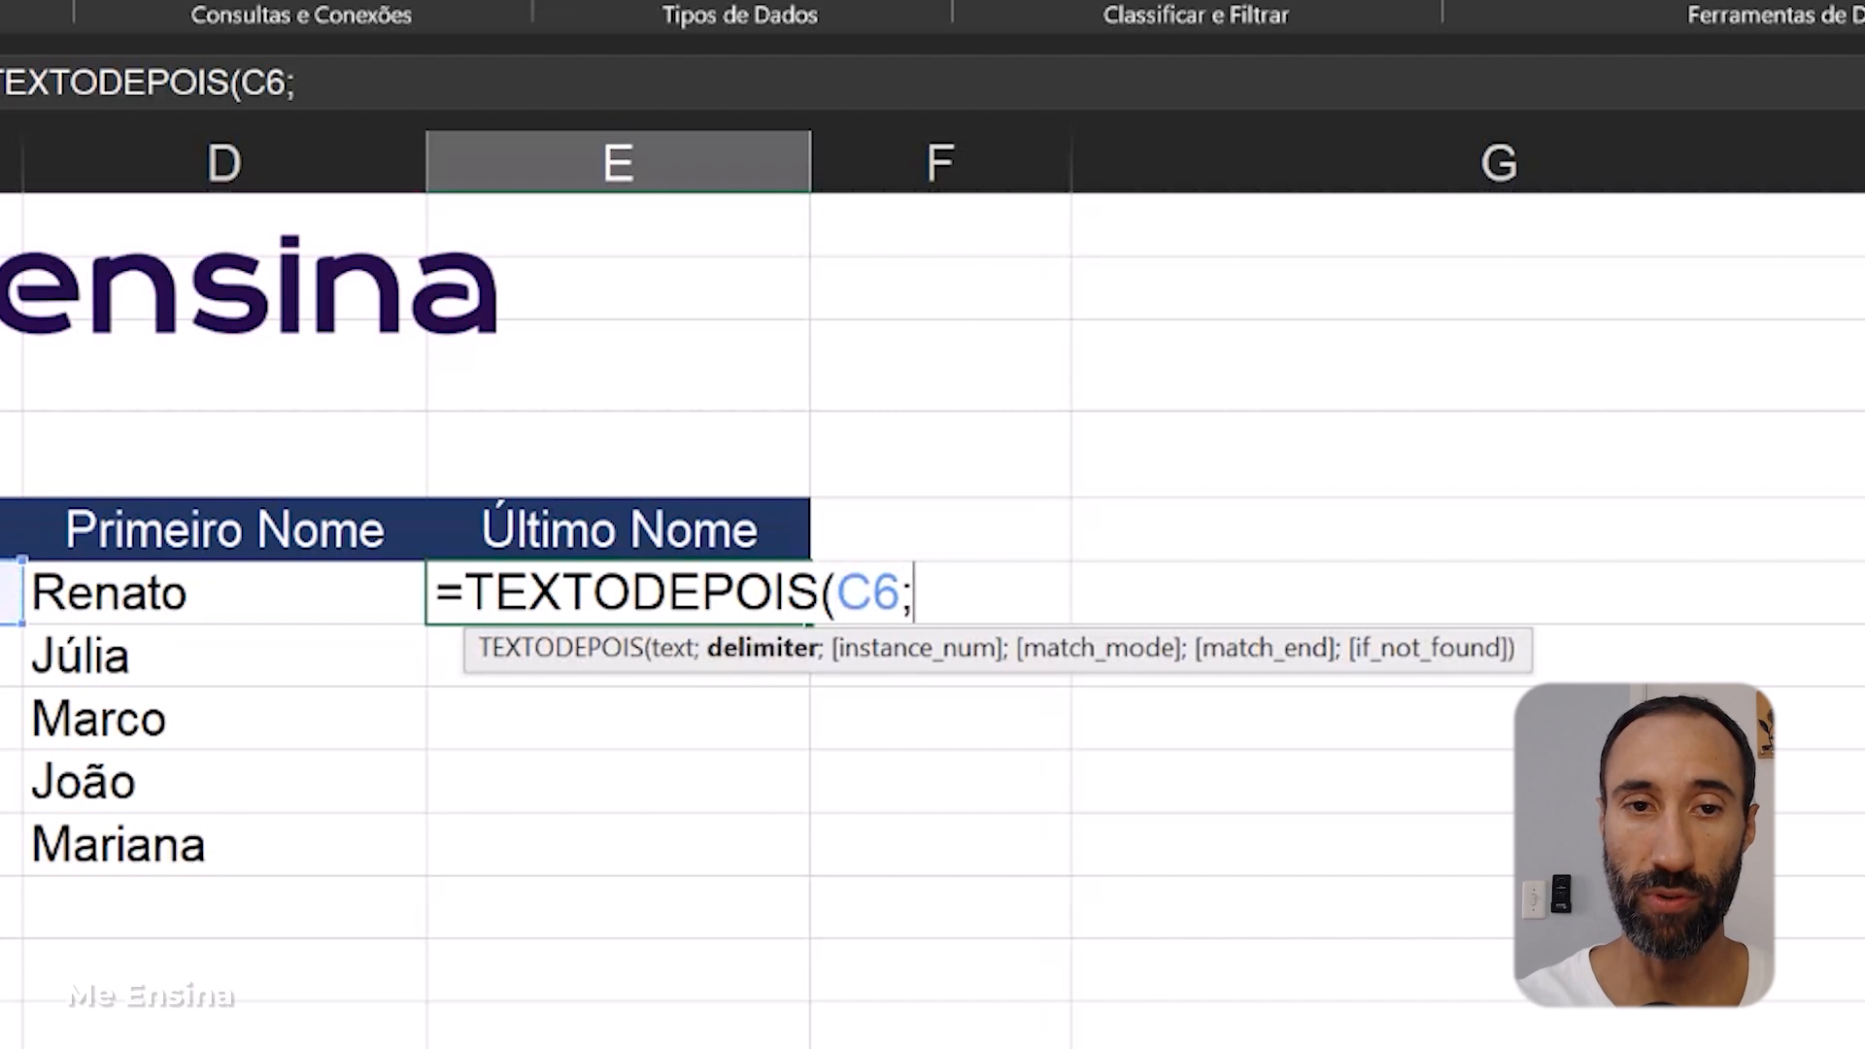
{"action": "type", "text": "\""}
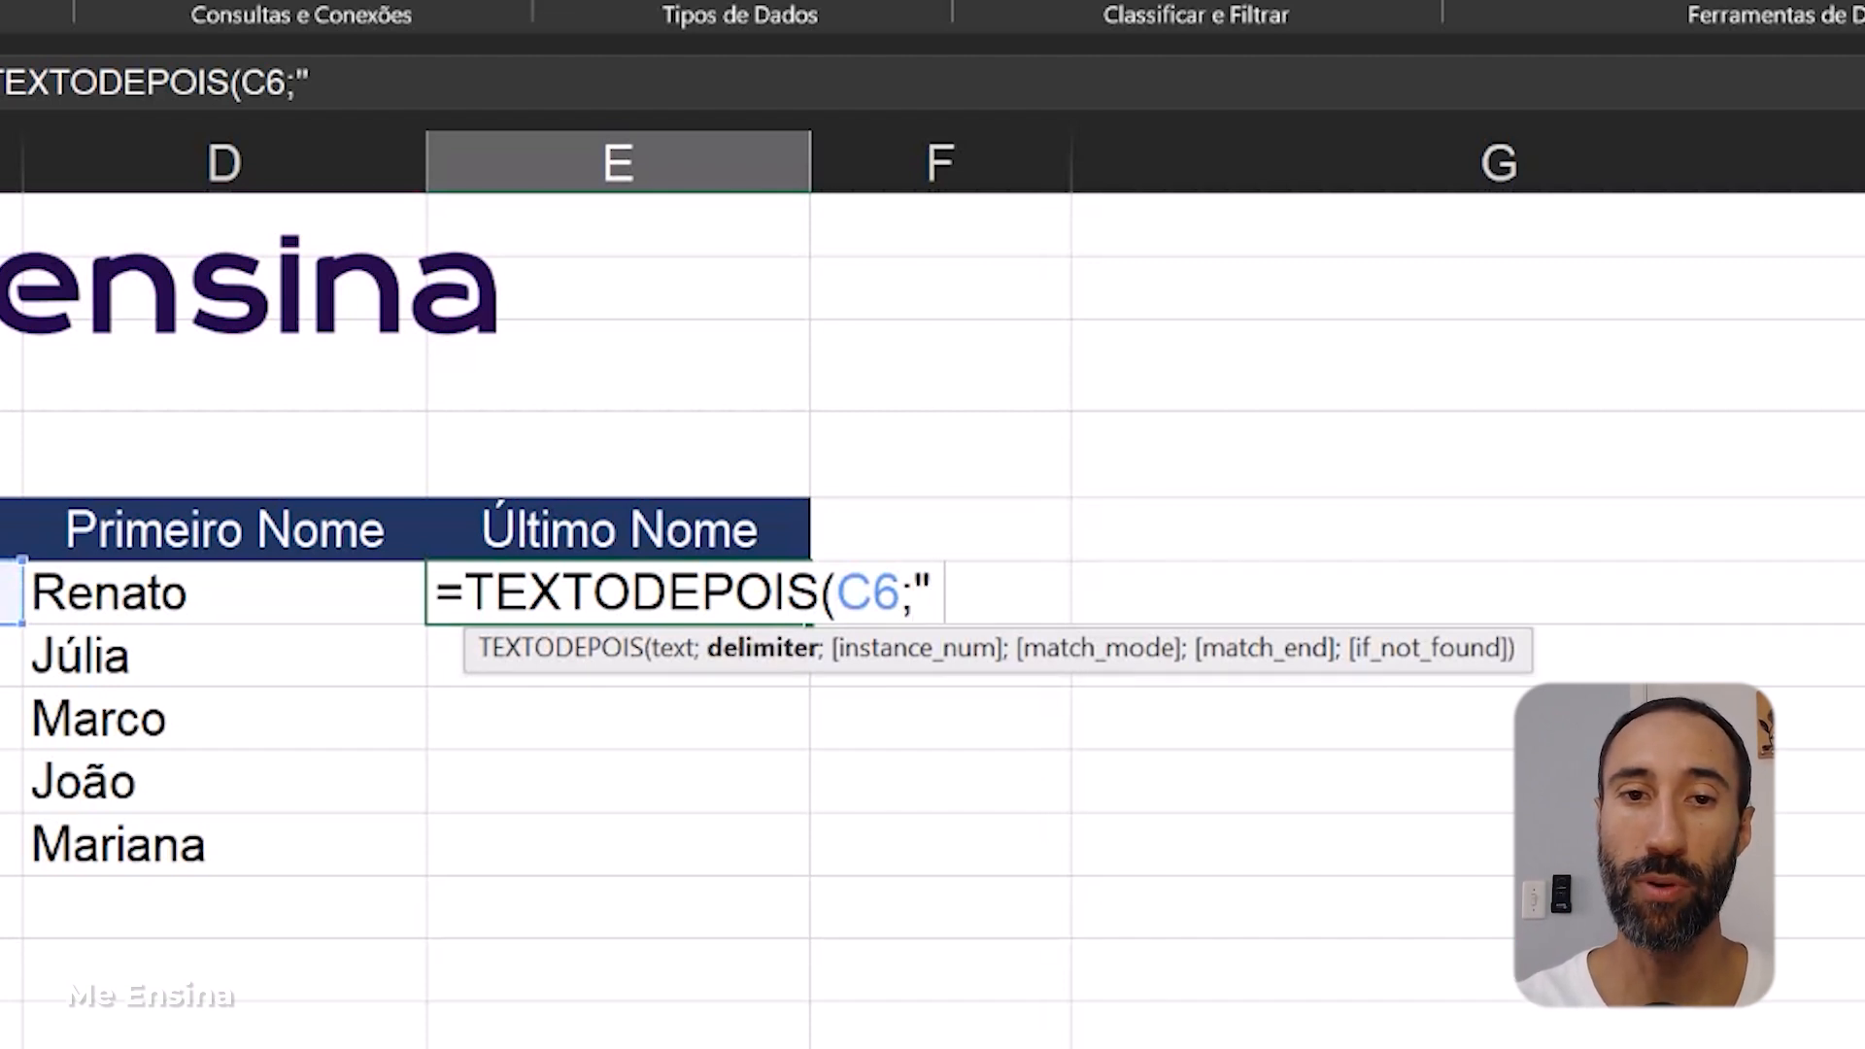
{"action": "type", "text": " \")"}
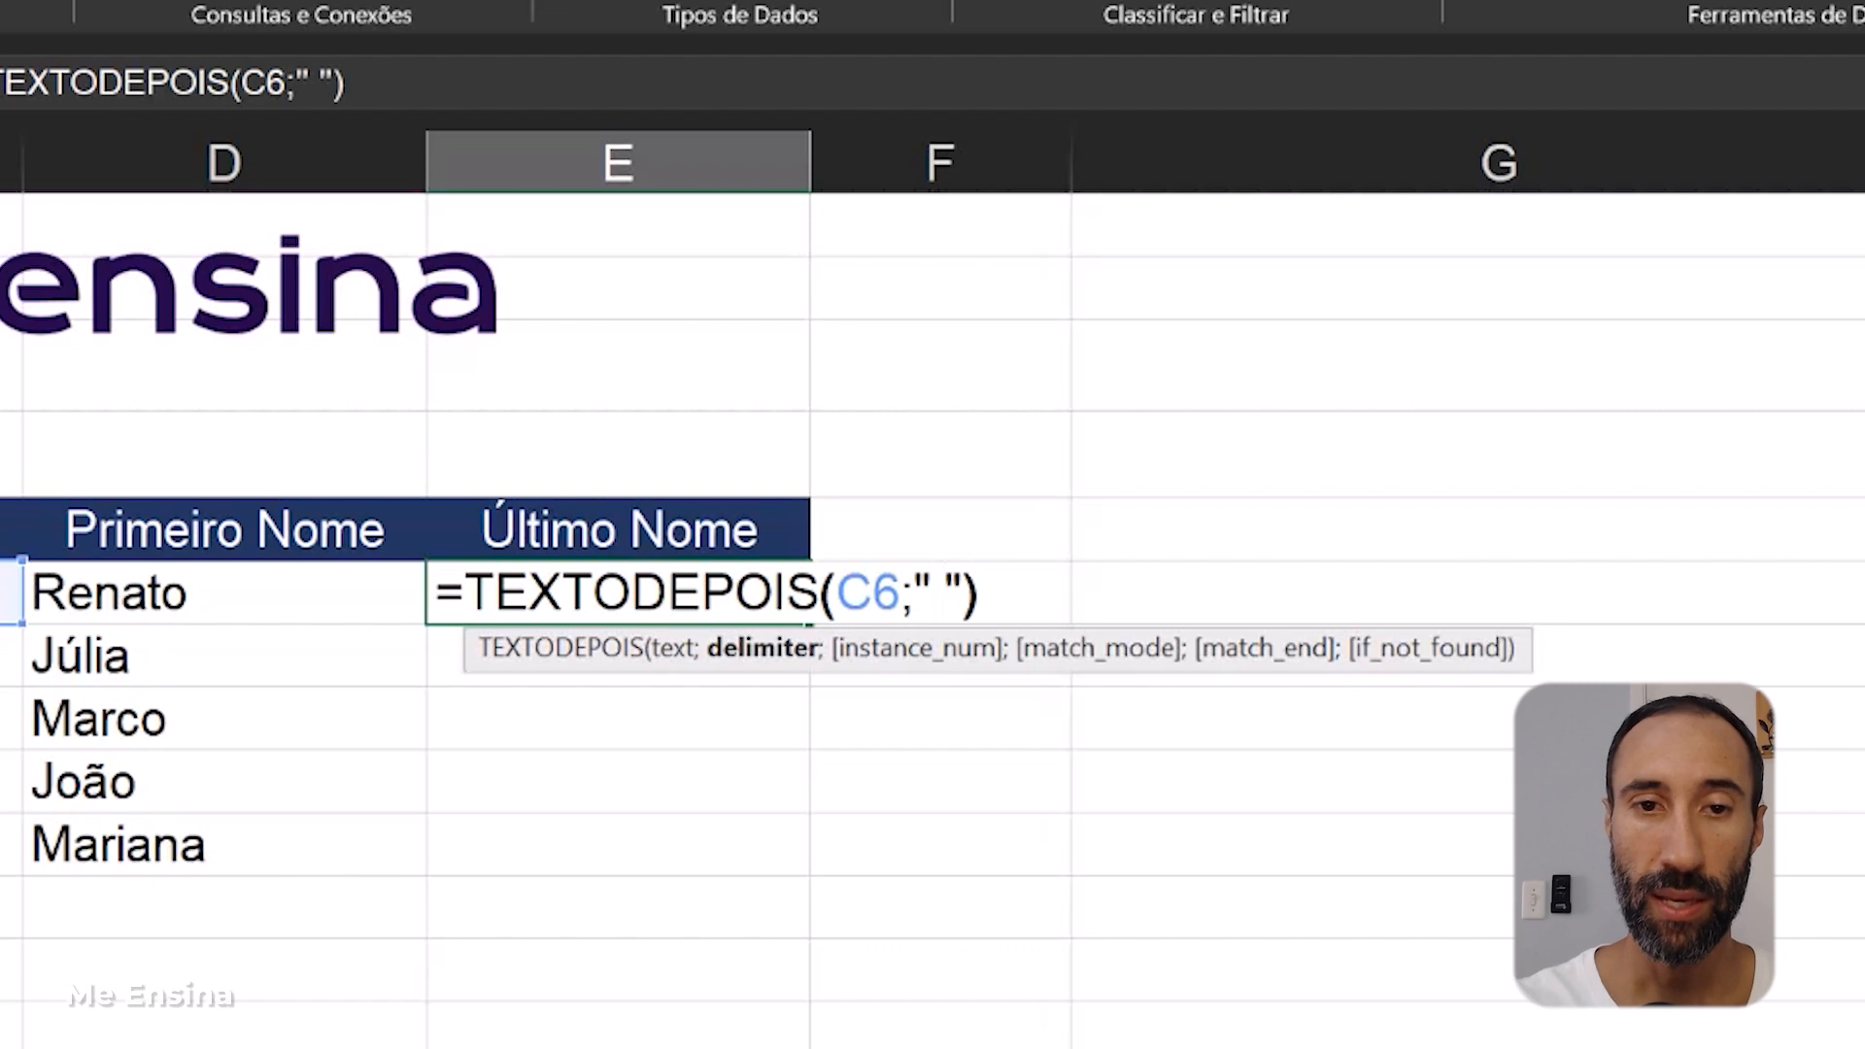
{"action": "key", "text": "Return"}
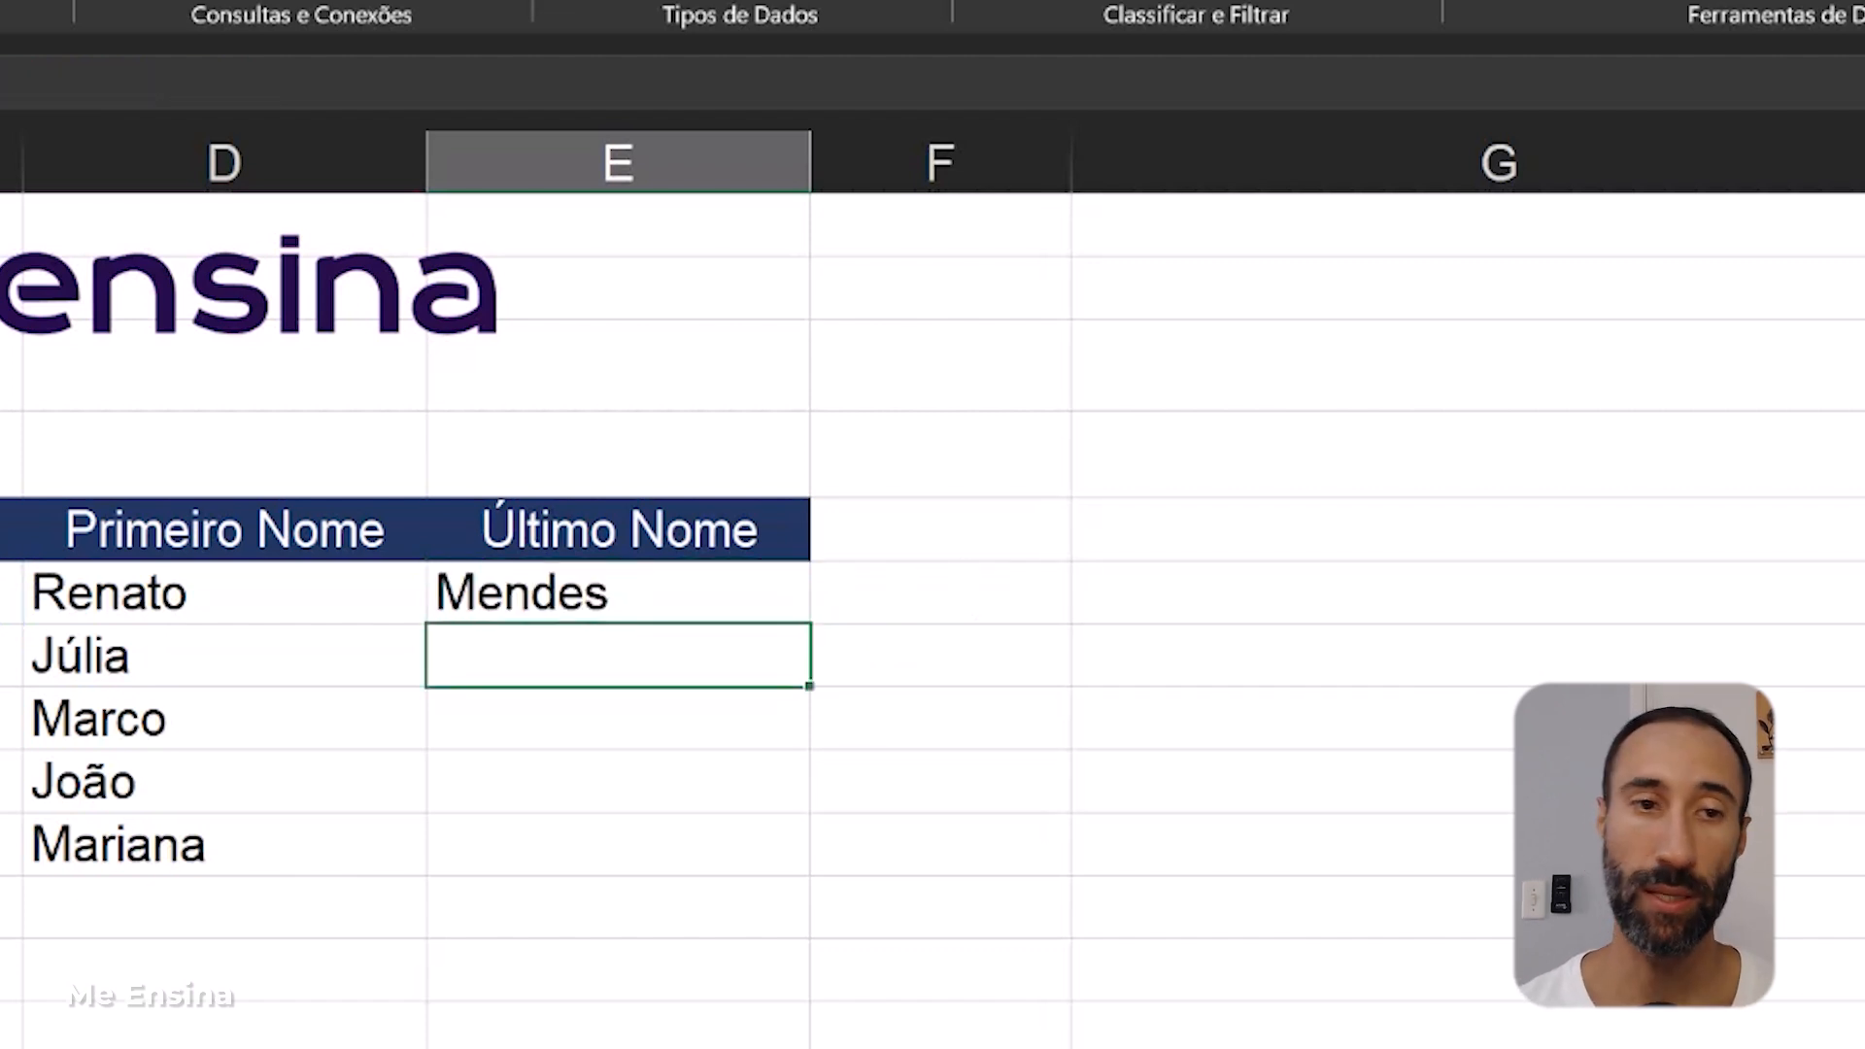
- Fill the TEXTODEPOIS formula from E6 down through E10
{"action": "left_click", "coordinate": [516, 611]}
{"action": "left_click_drag", "start_coordinate": [812, 624], "coordinate": [748, 855]}
{"action": "left_click", "coordinate": [676, 959]}
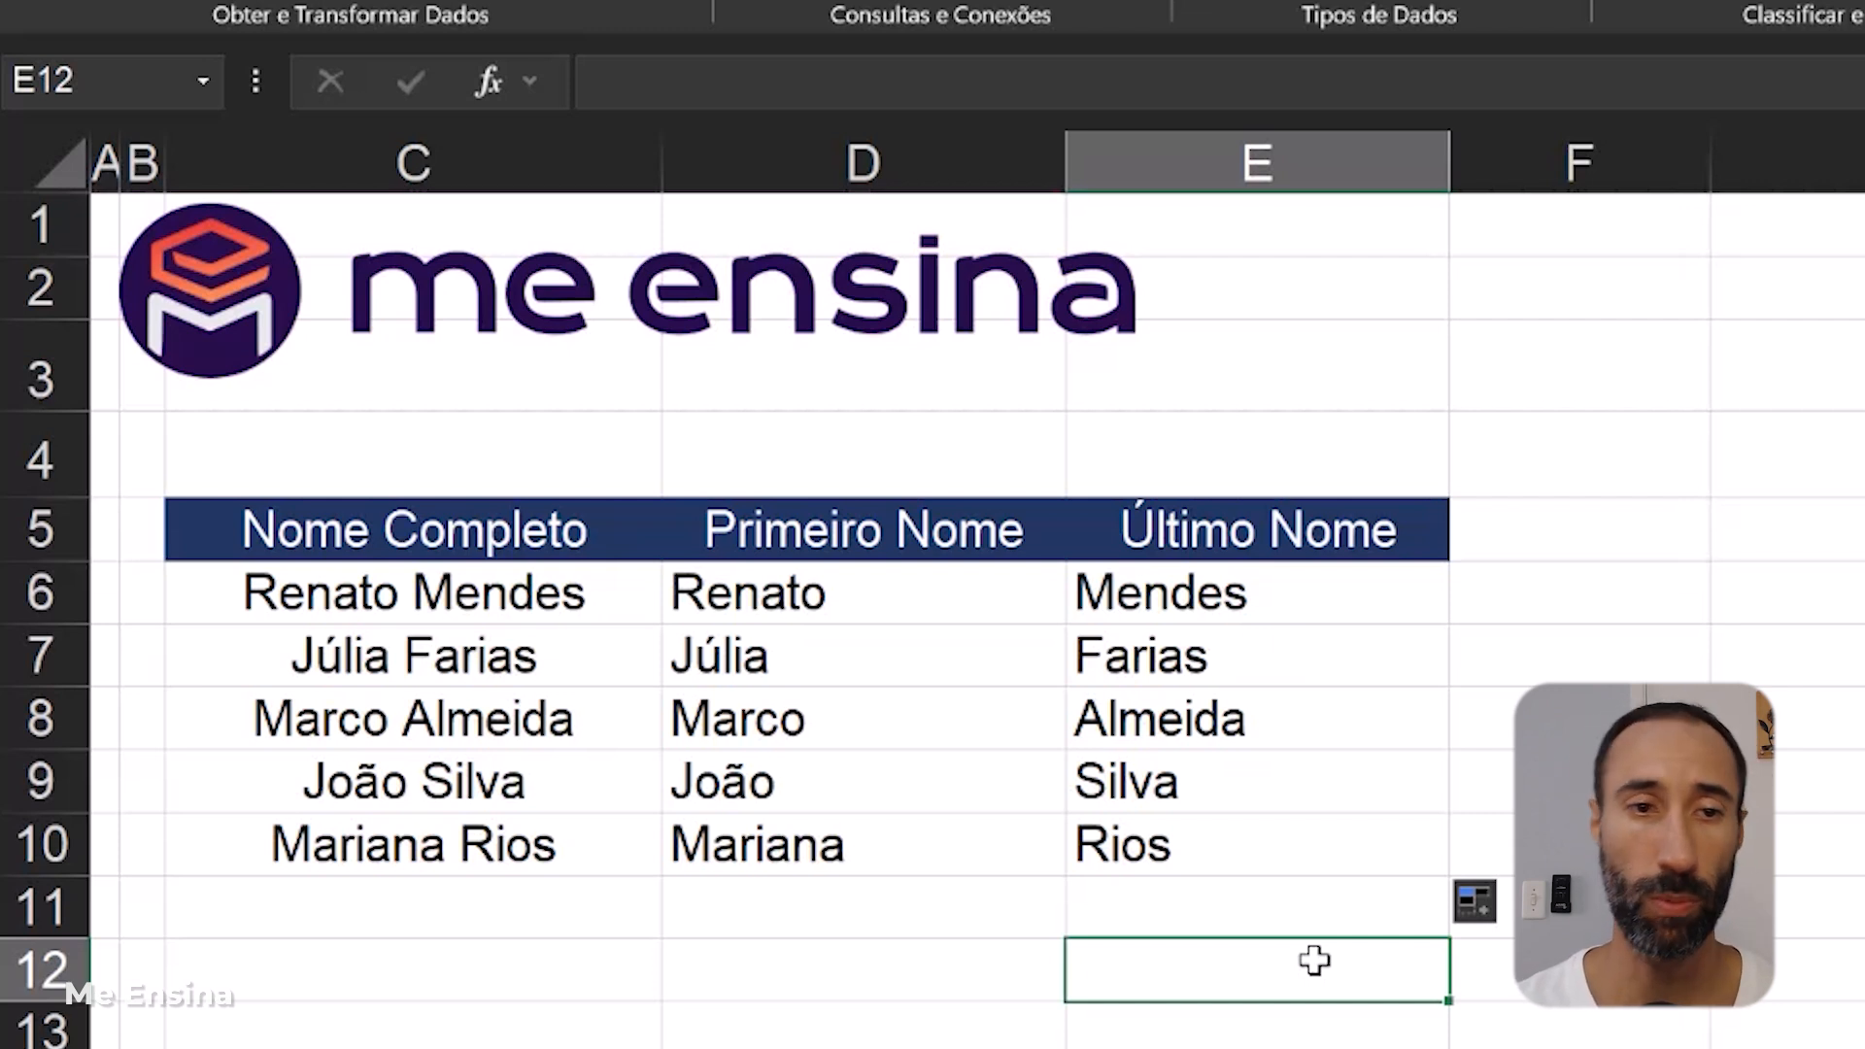
{"action": "key", "text": "Return"}
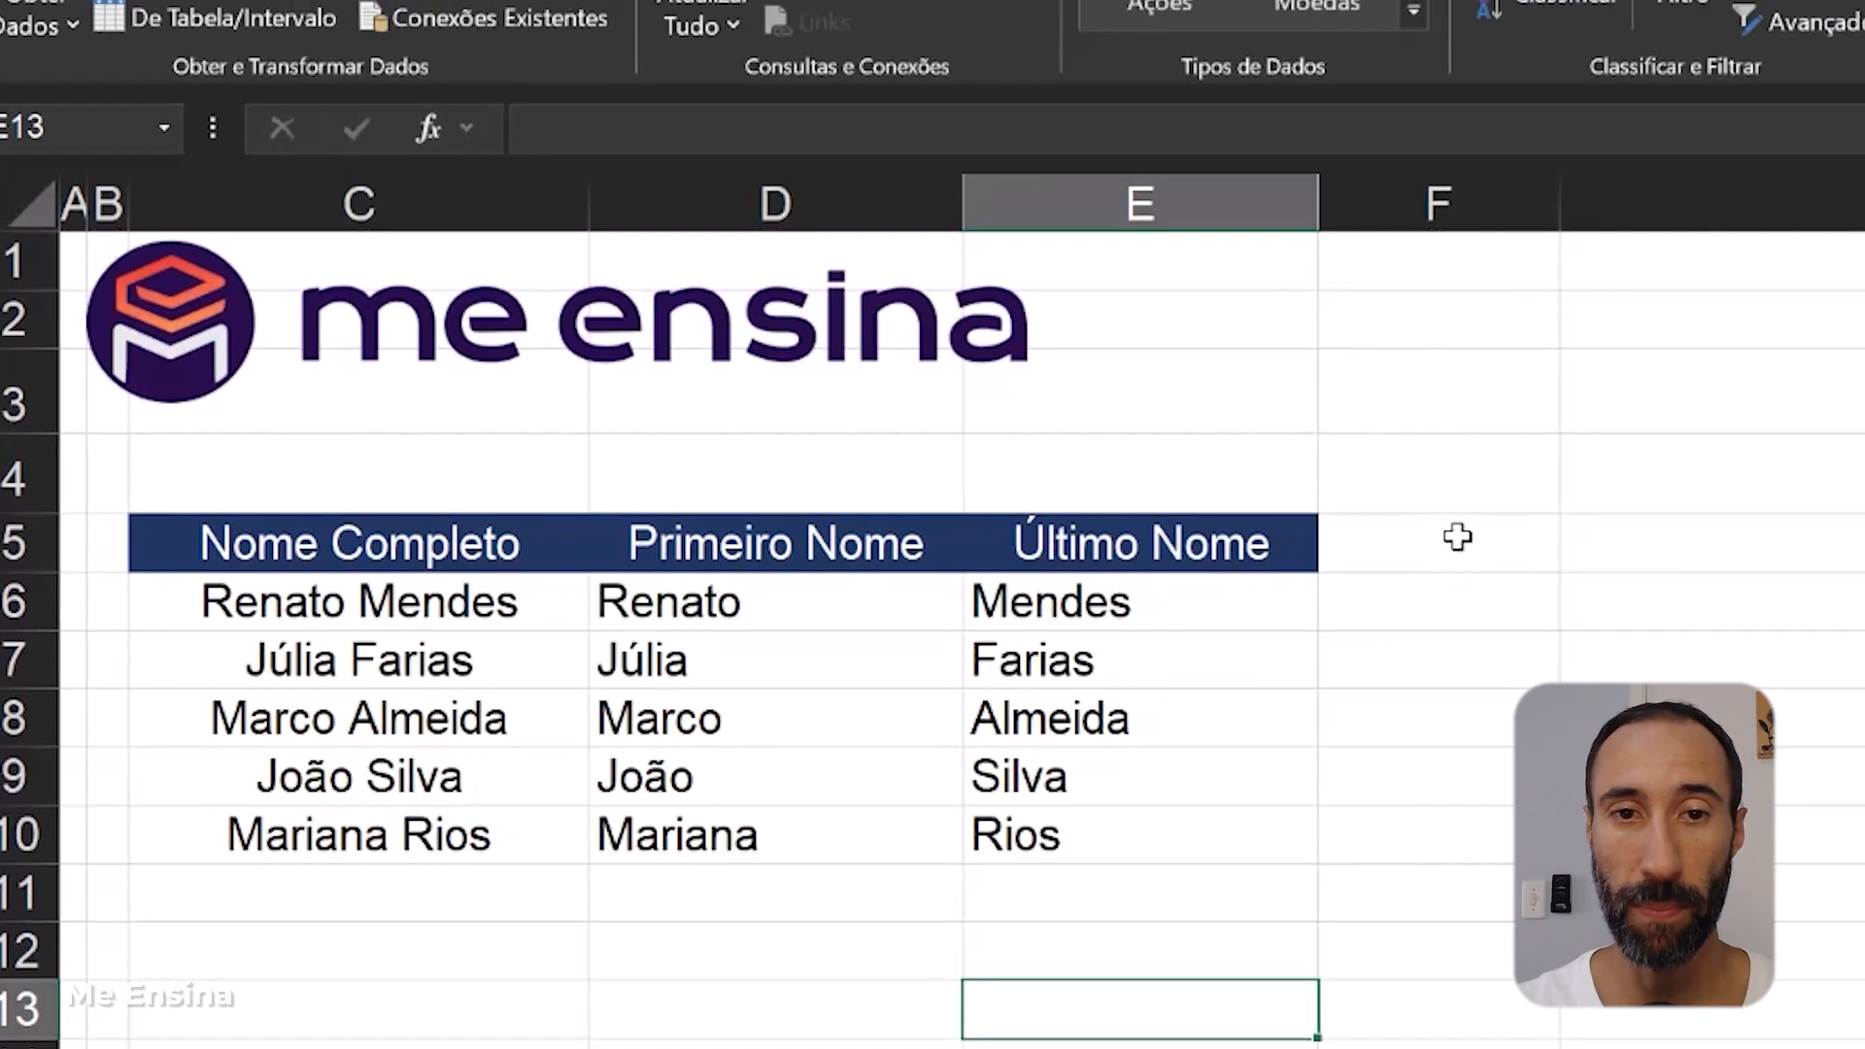
- Add the column header "Primeiro Nome + Primeira Sigla do último nome" in F5
{"action": "left_click", "coordinate": [1598, 531]}
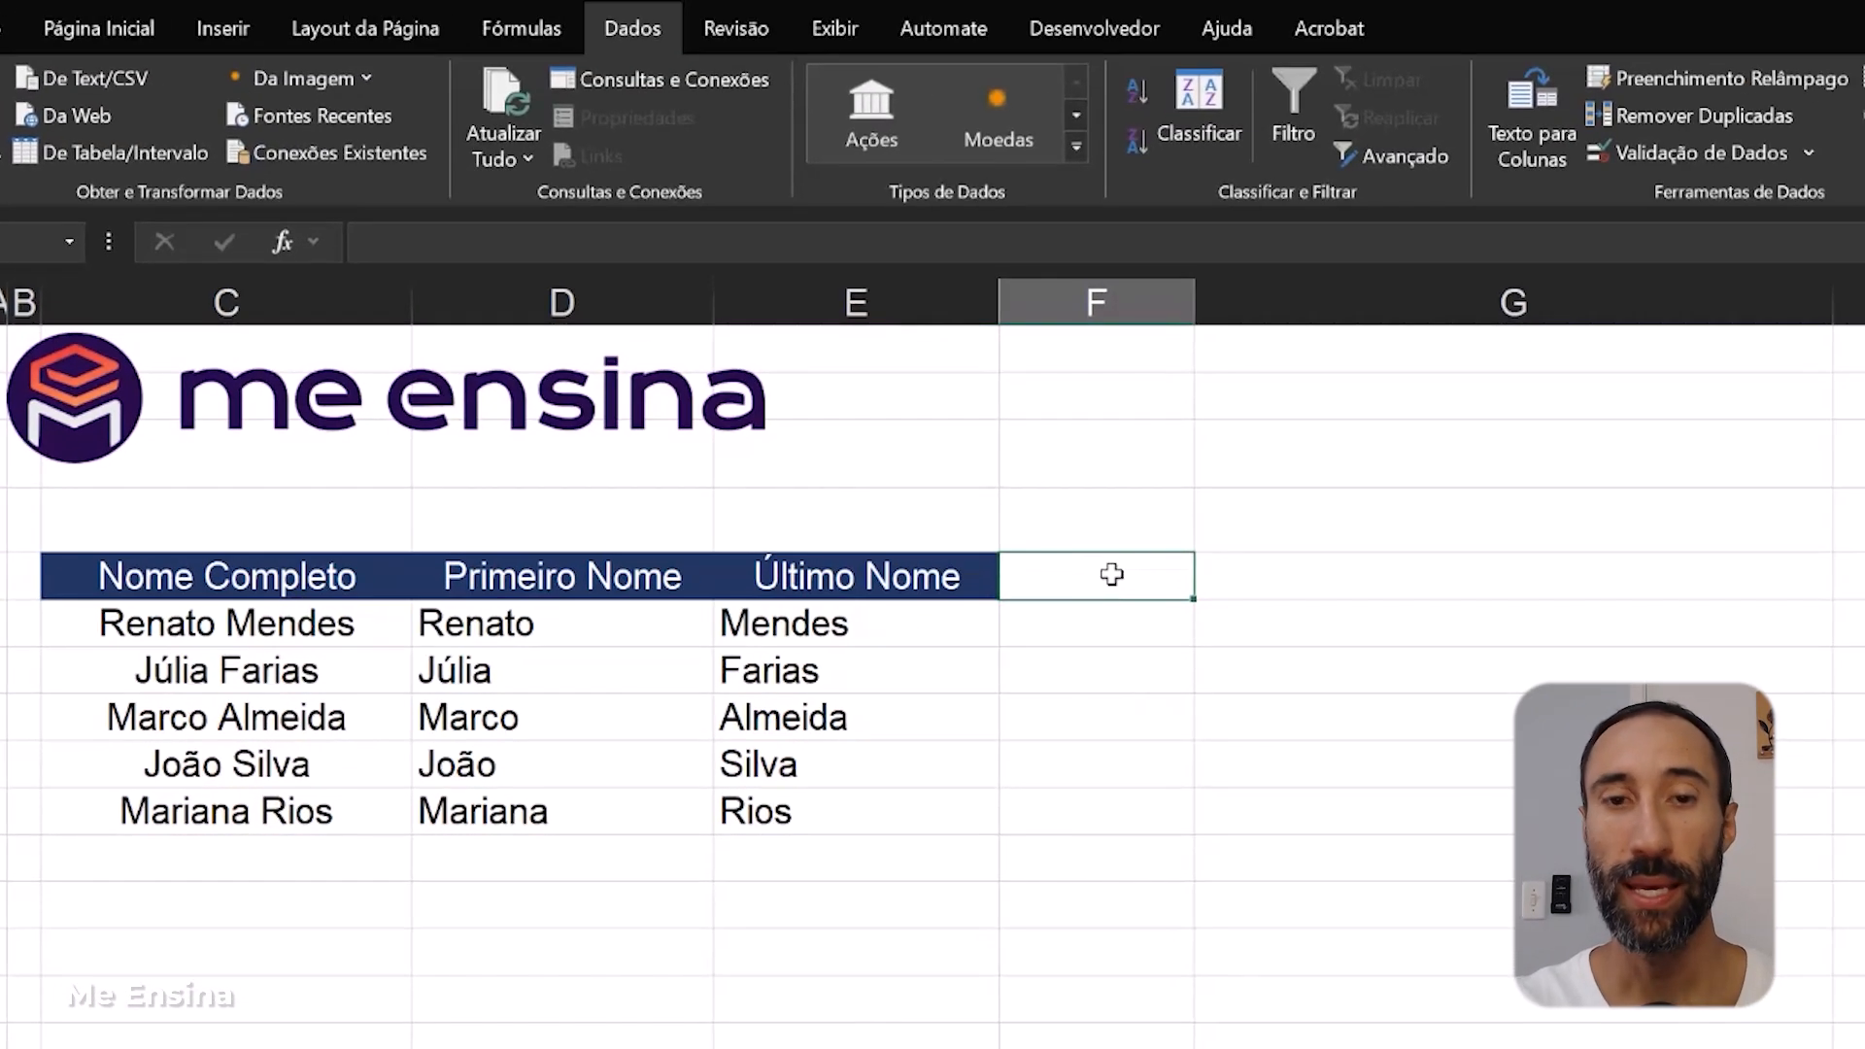
{"action": "type", "text": "Primeiro"}
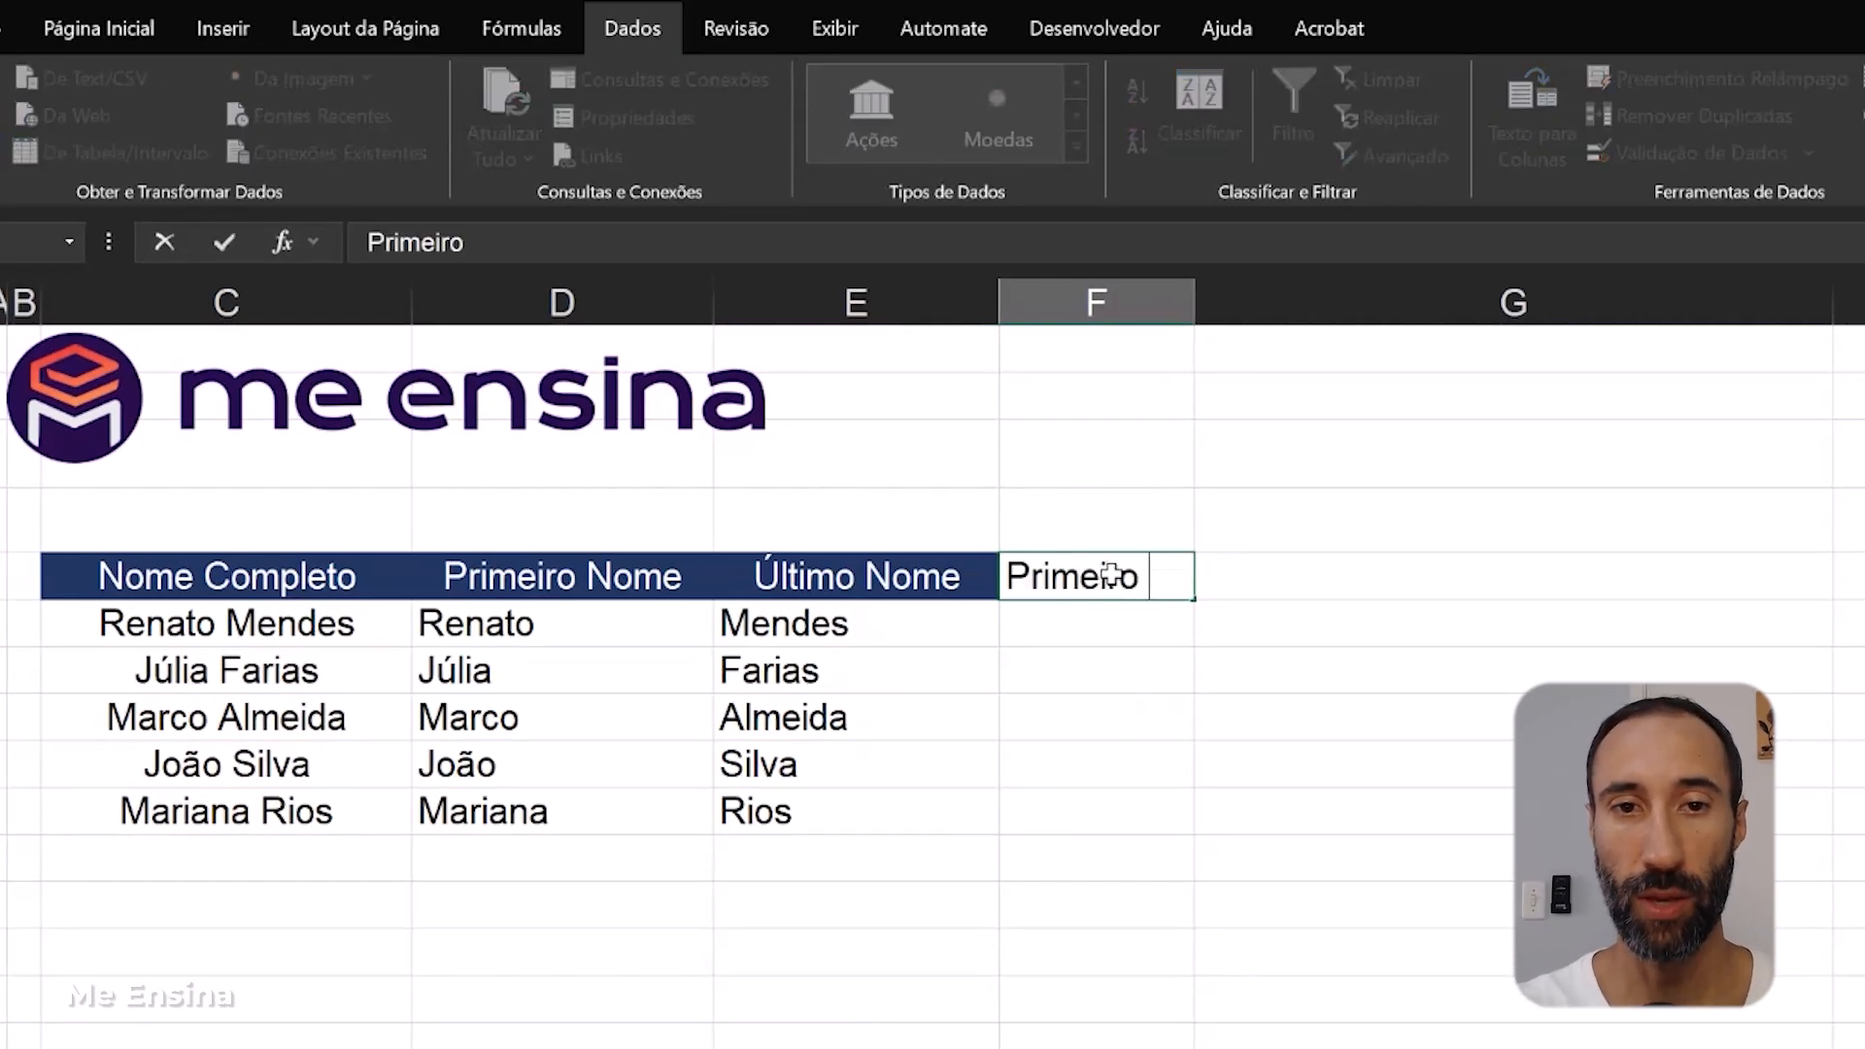
{"action": "type", "text": " Nome + "}
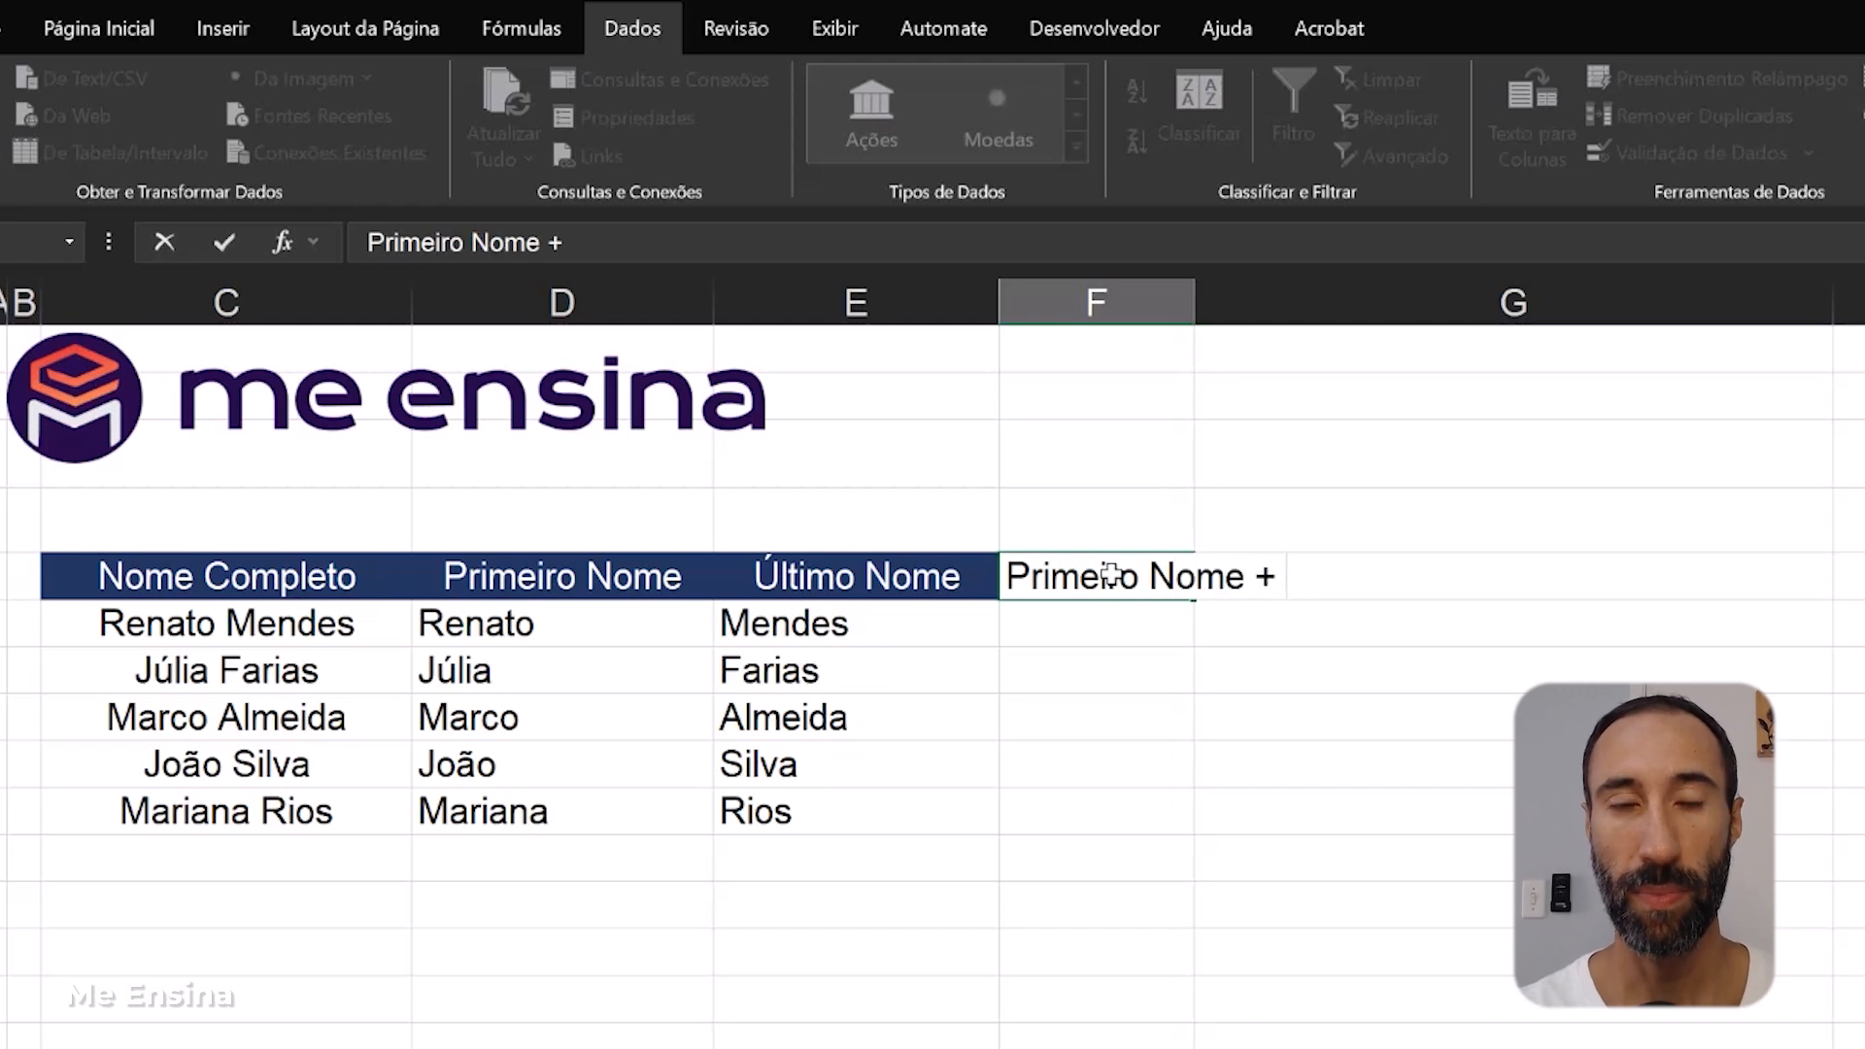
{"action": "type", "text": "Primeira"}
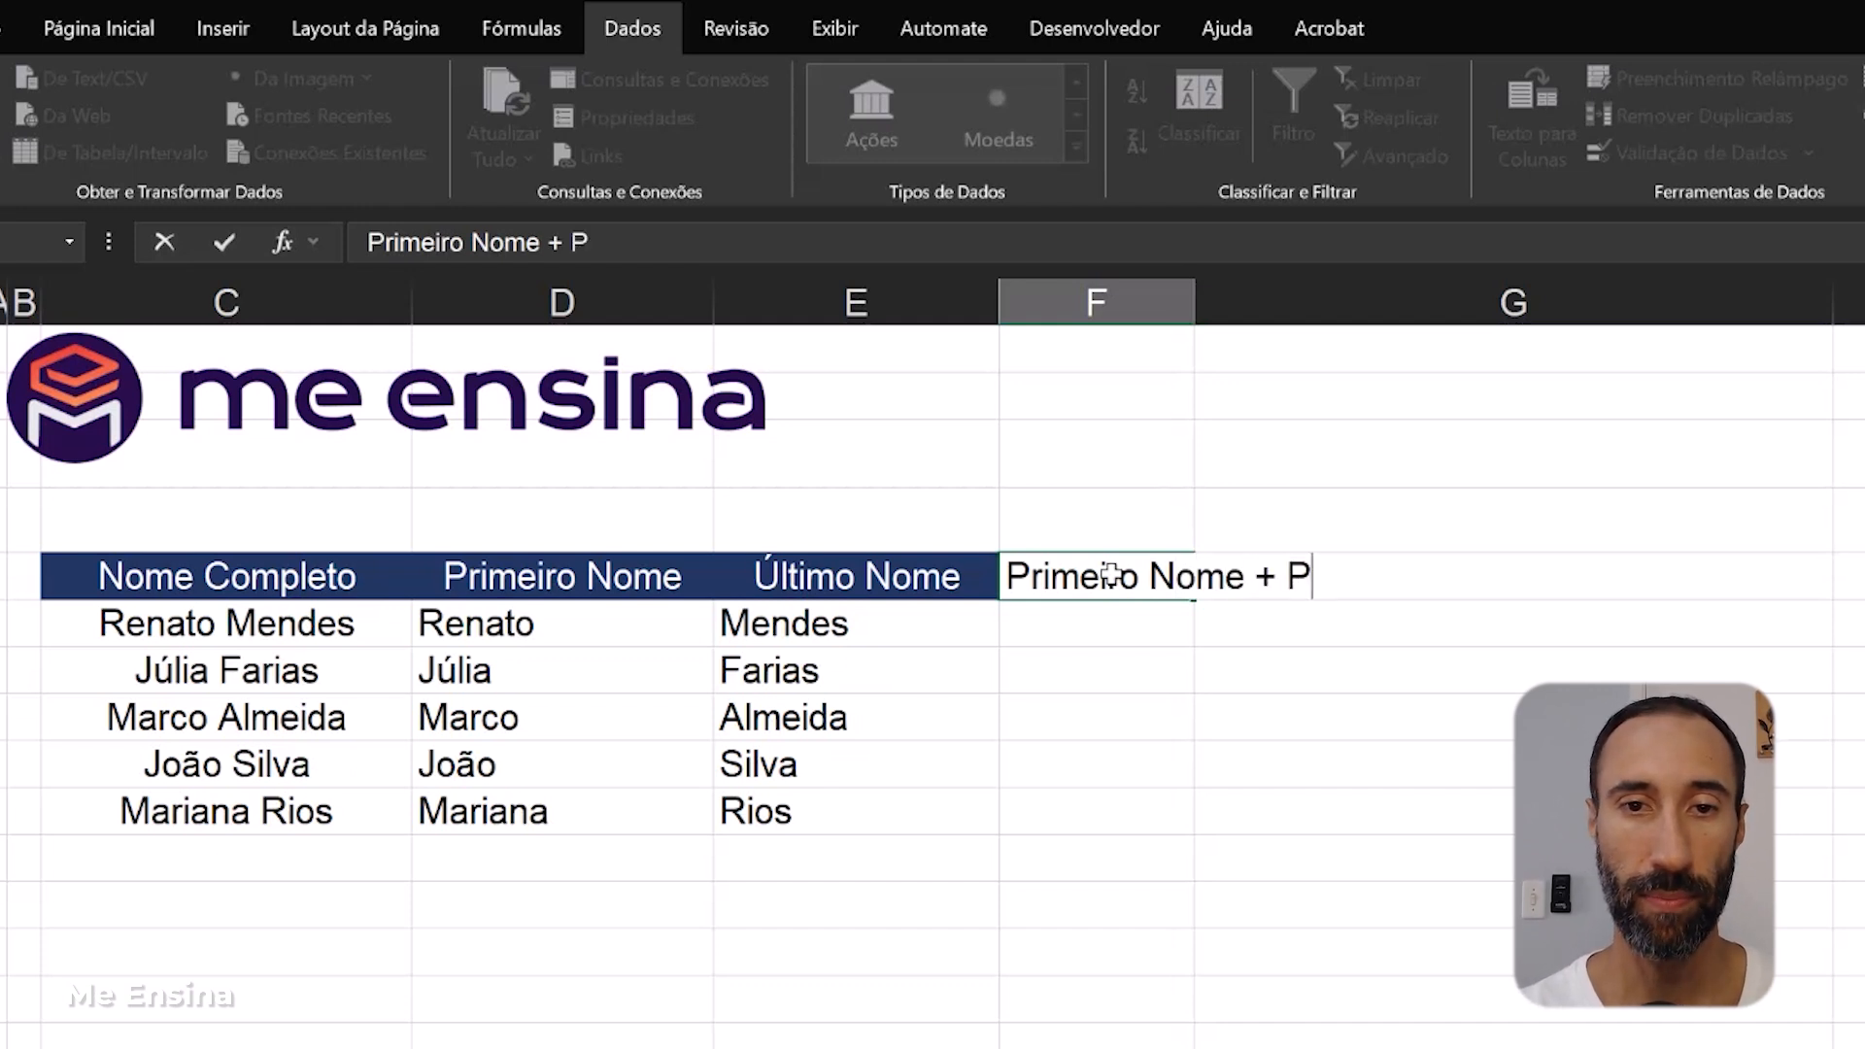
{"action": "type", "text": " Sigla"}
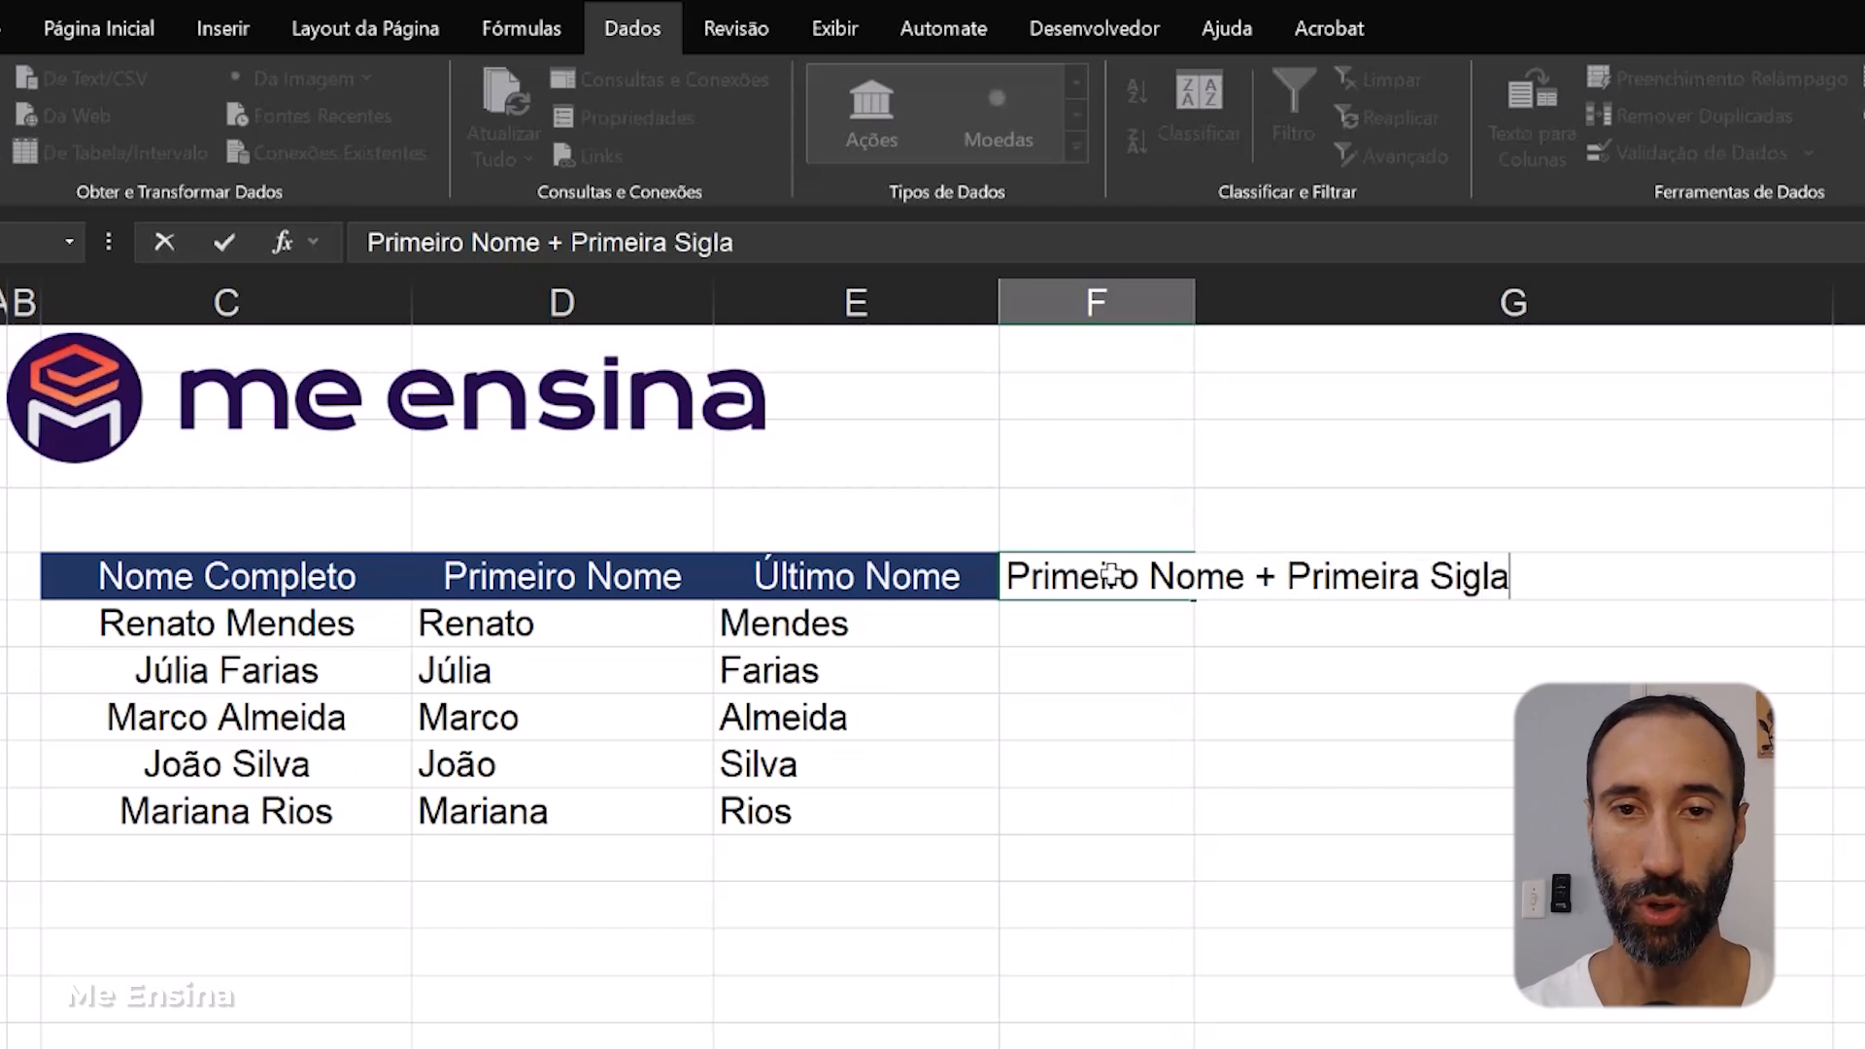
{"action": "type", "text": " do úl"}
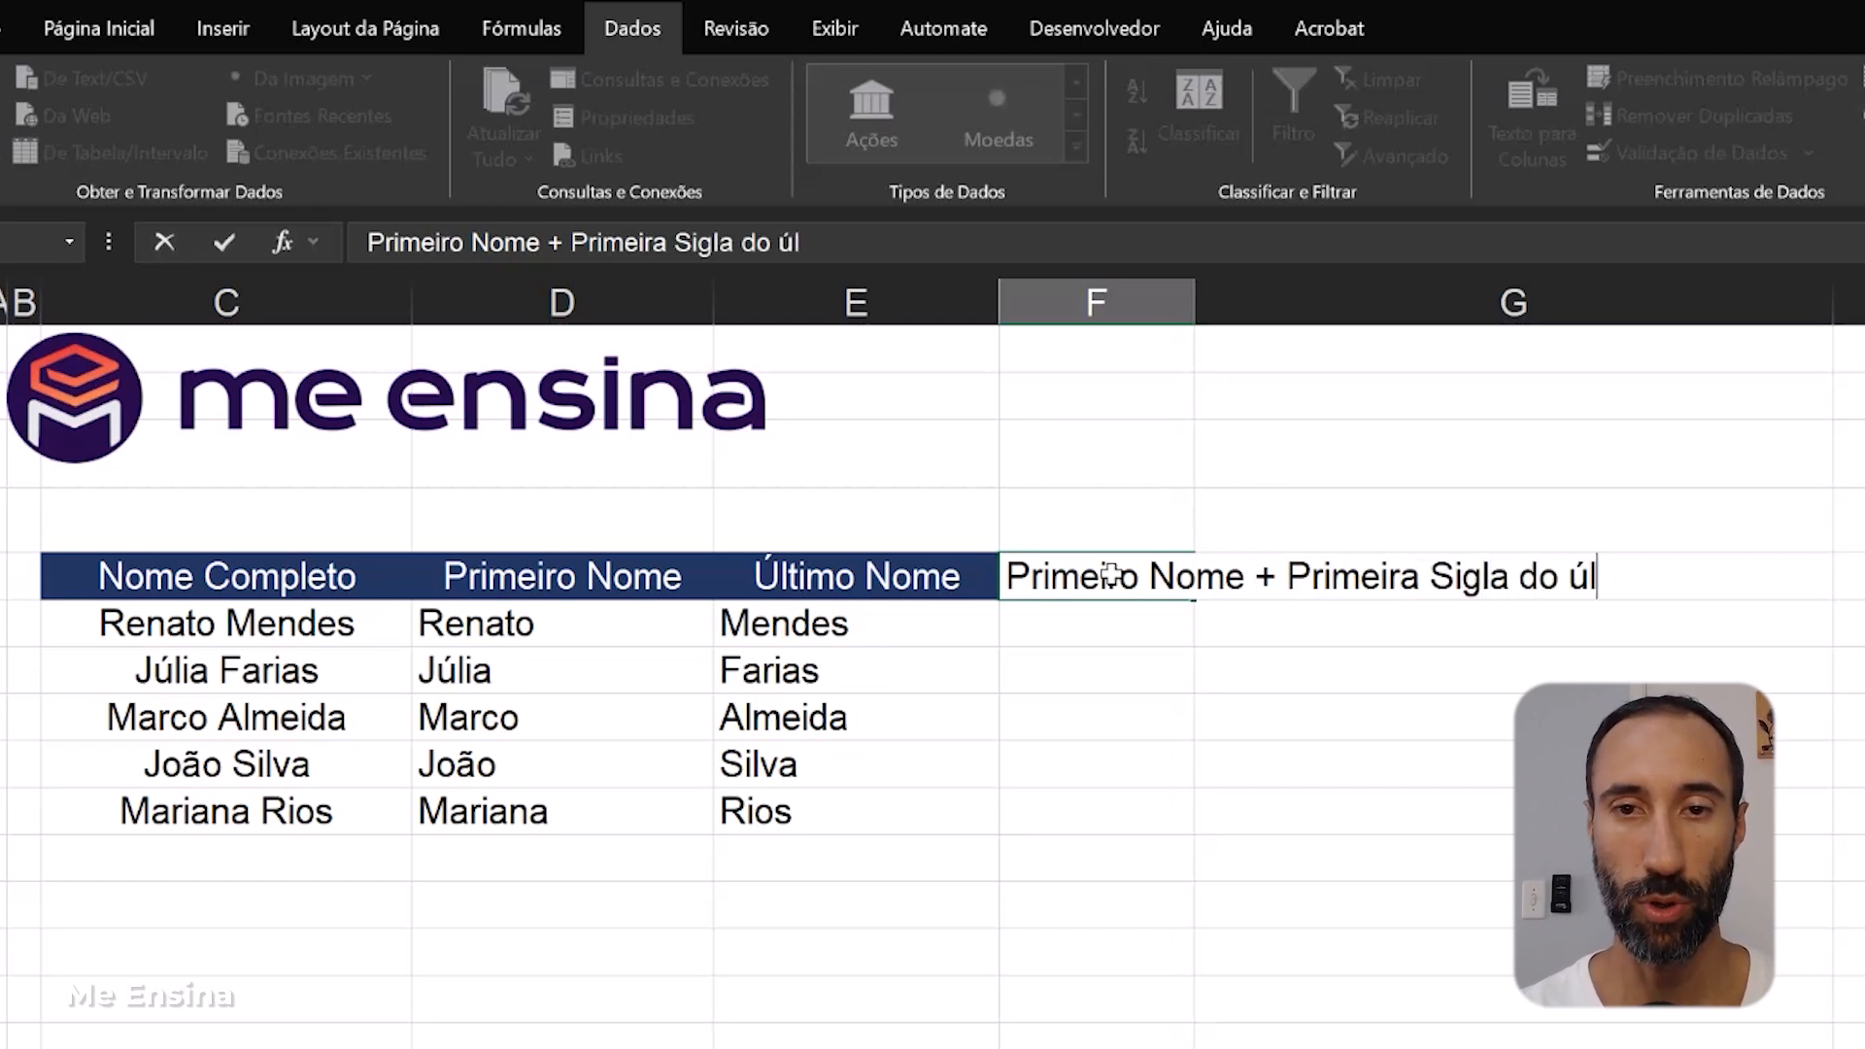
{"action": "type", "text": "timo nome"}
{"action": "key", "text": "Return"}
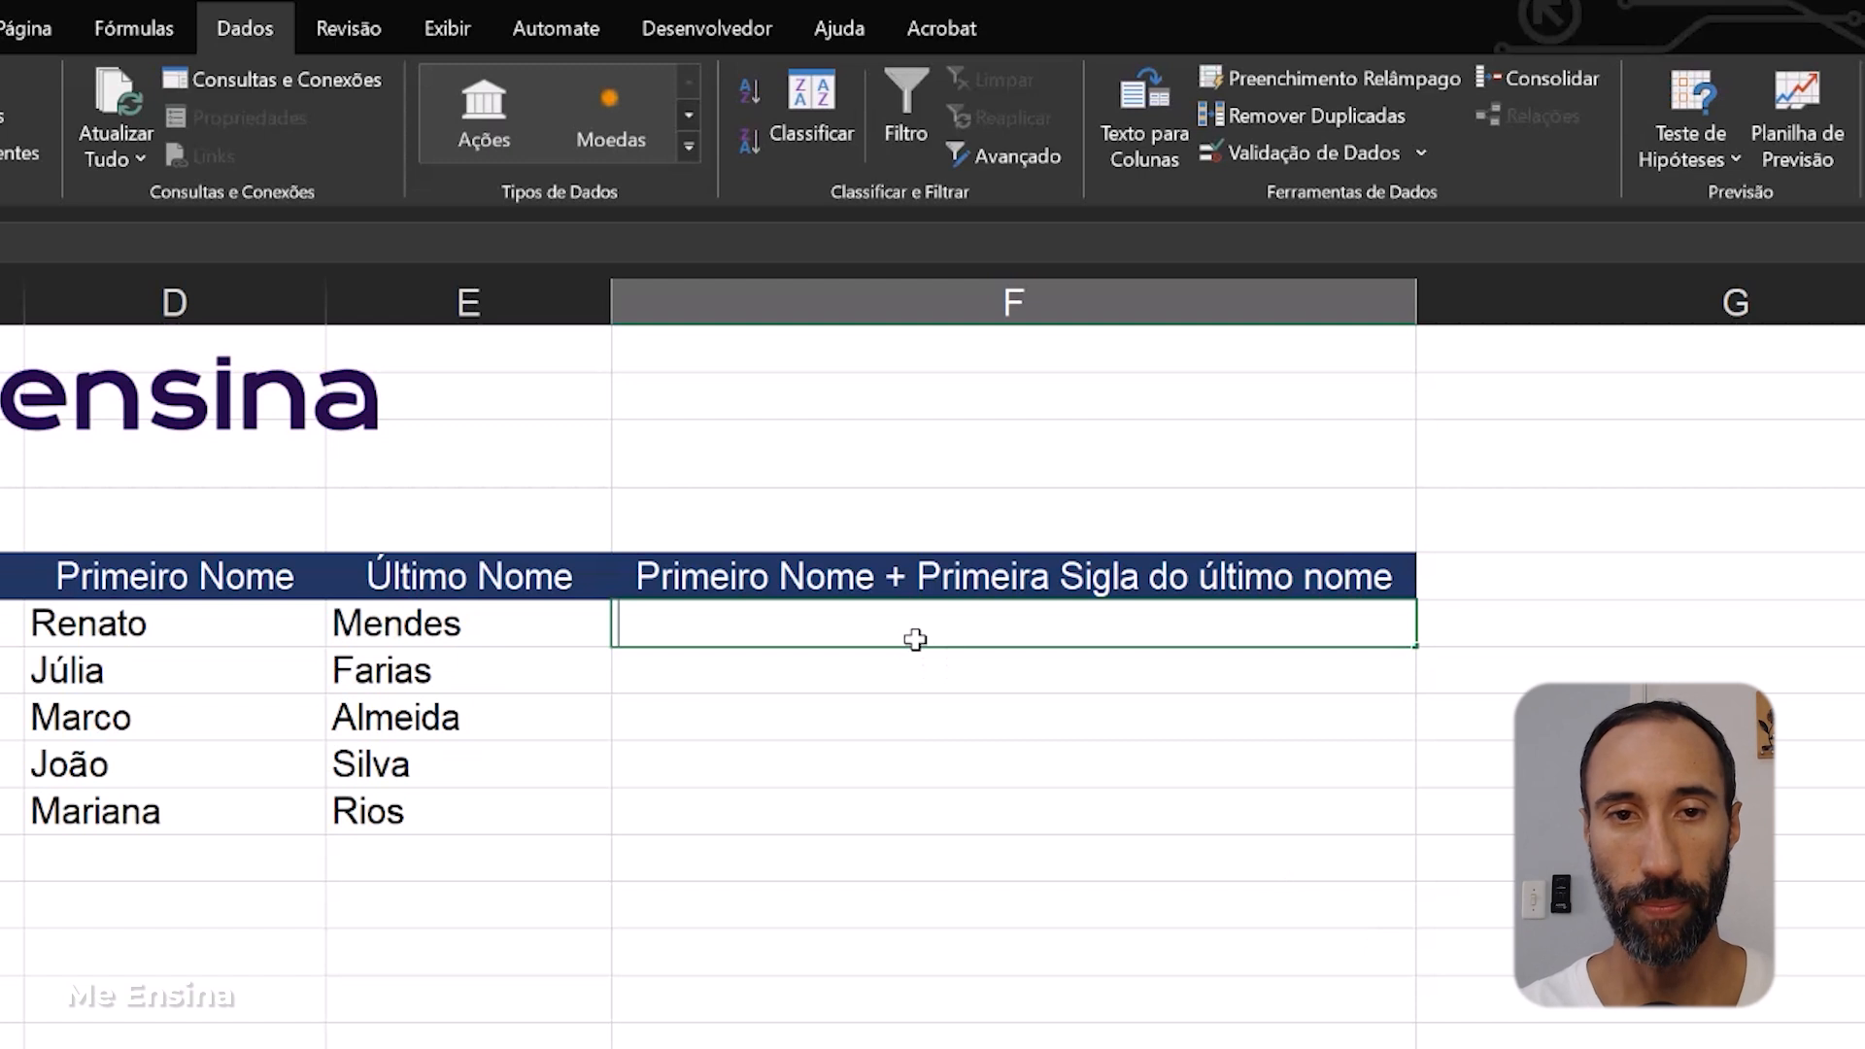
- Enter the formula =TEXTOANTES(C6;"e") in F6, using the letter e as the delimiter
{"action": "type", "text": "=texto"}
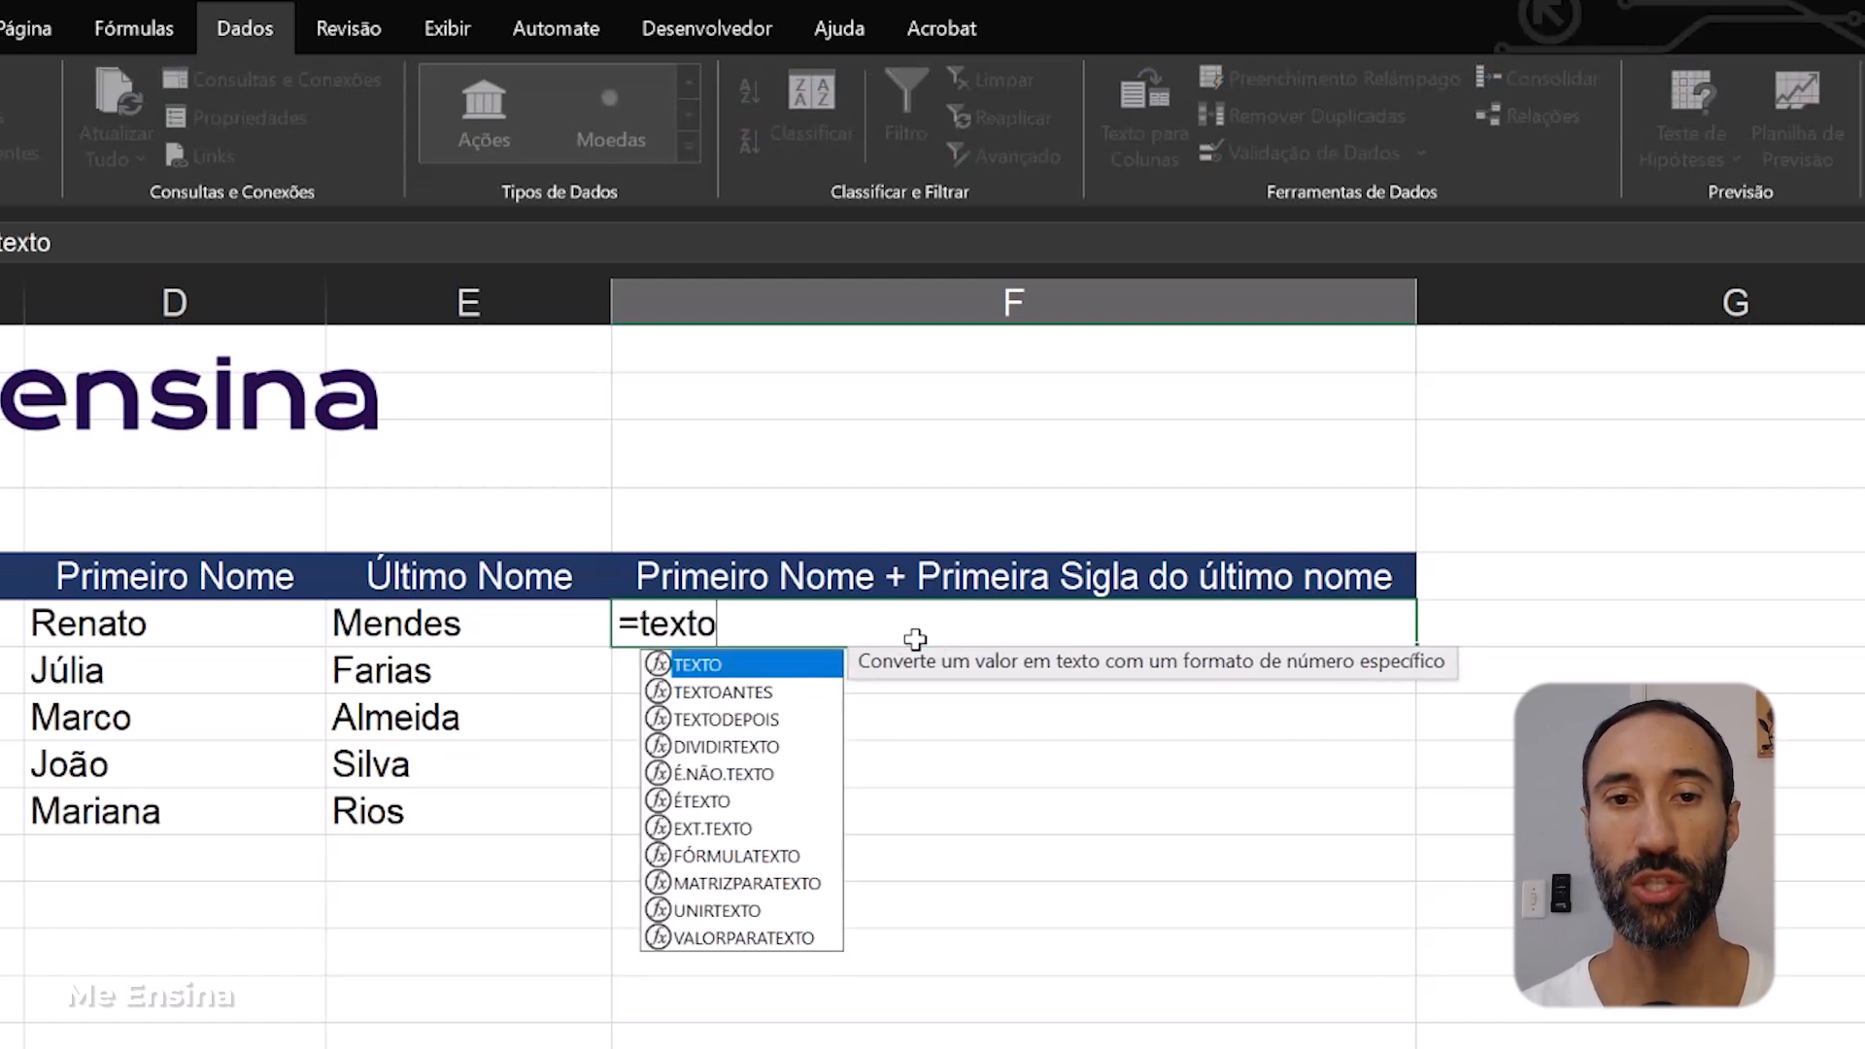
{"action": "key", "text": "Tab"}
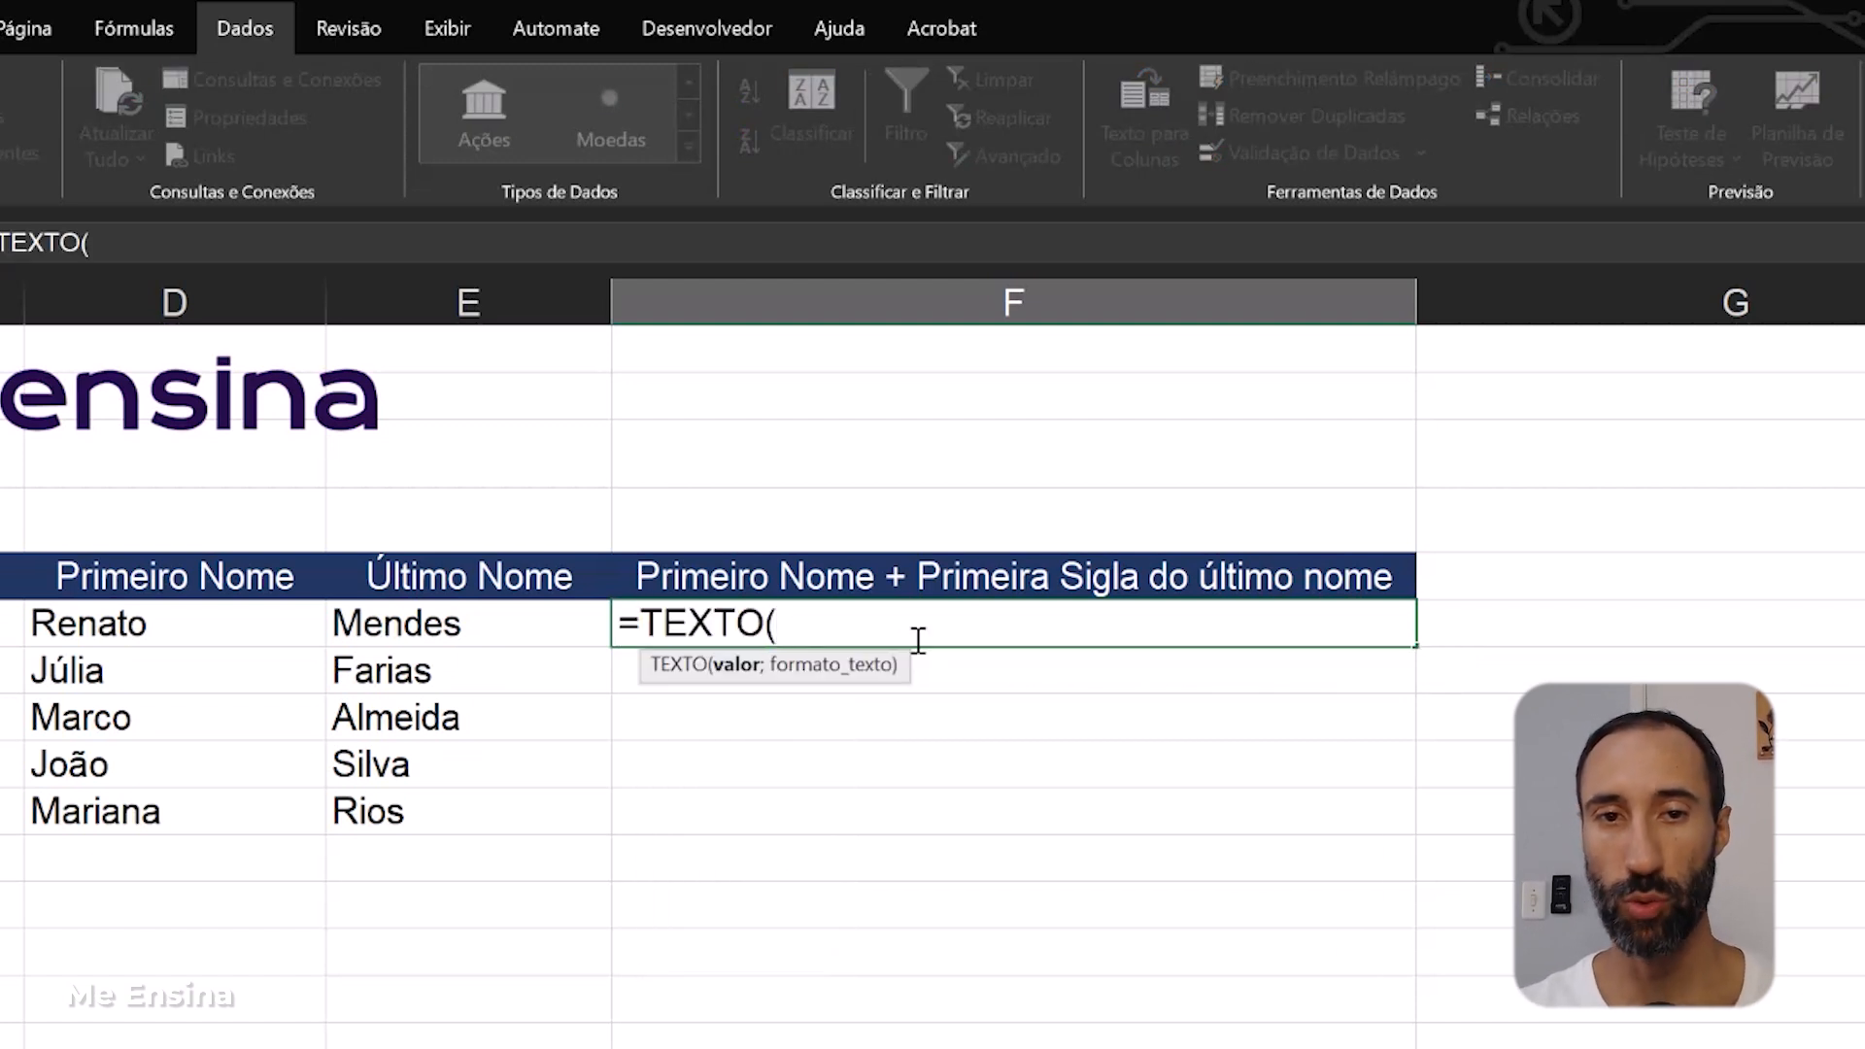
{"action": "key", "text": "BackSpace"}
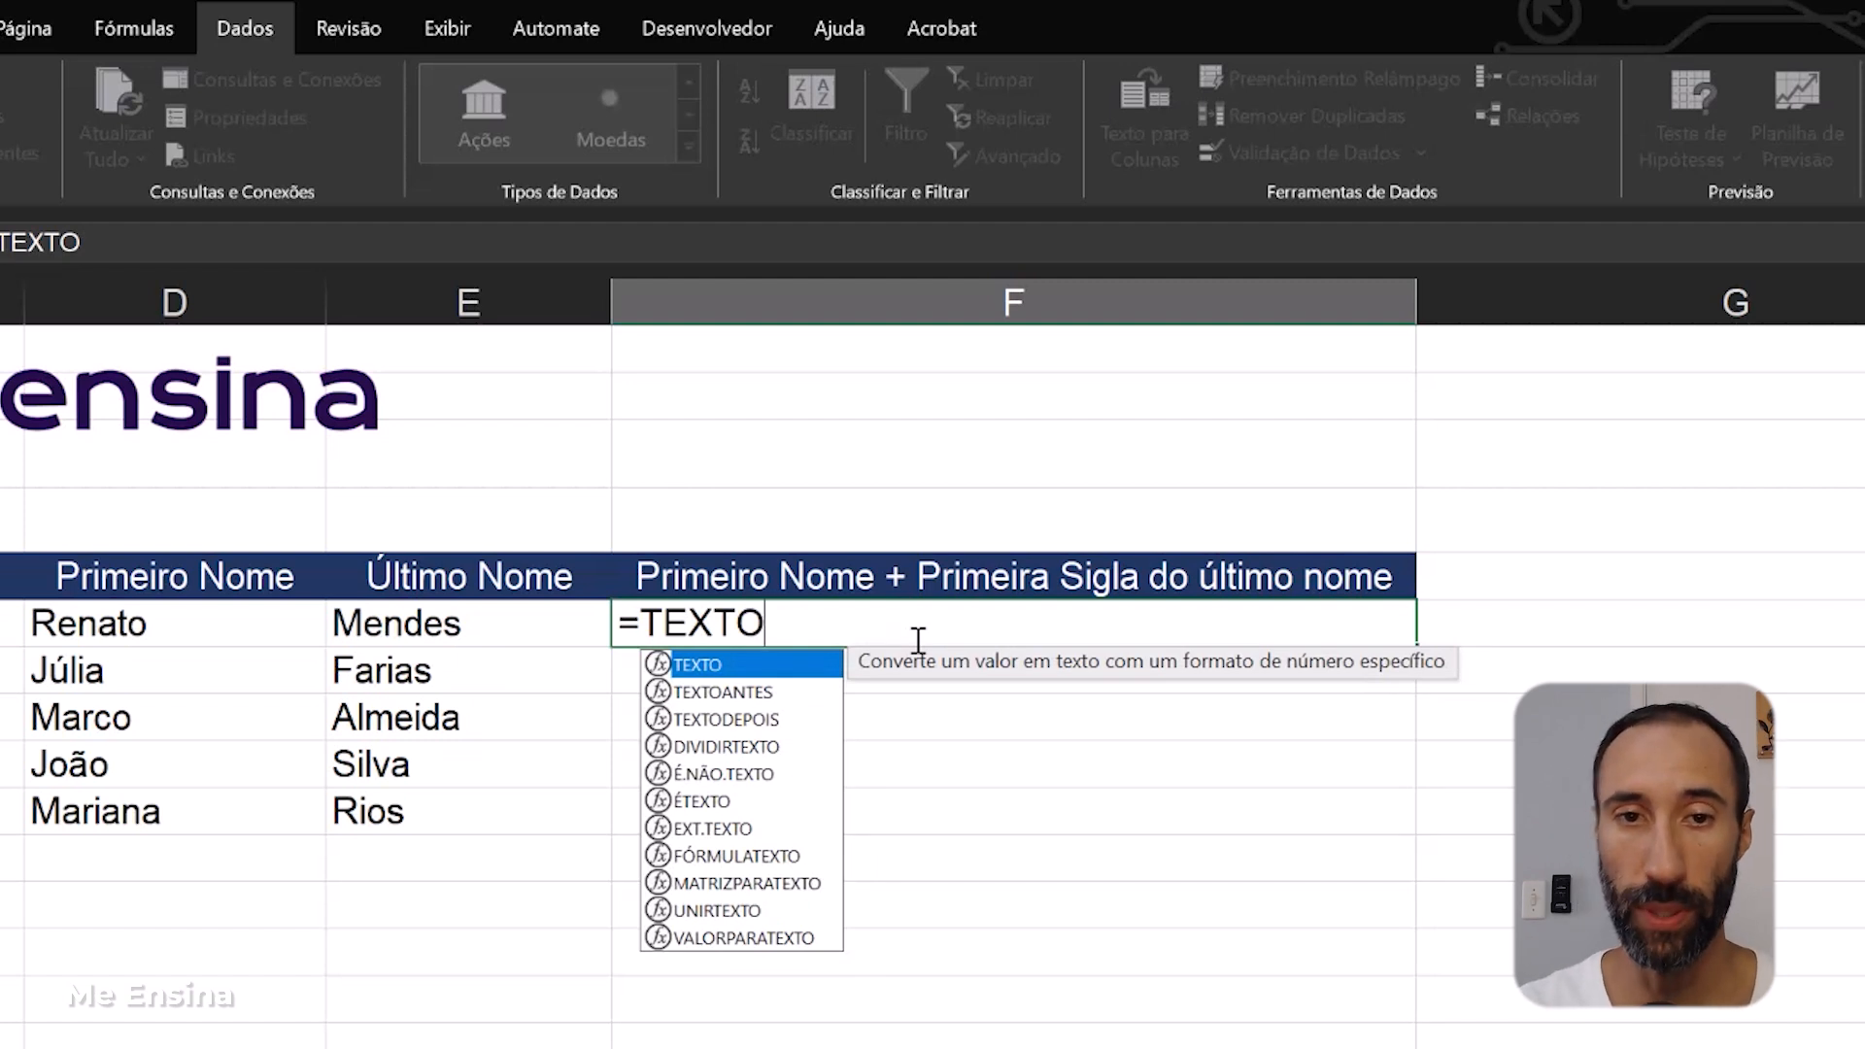
{"action": "key", "text": "Down"}
{"action": "key", "text": "Tab"}
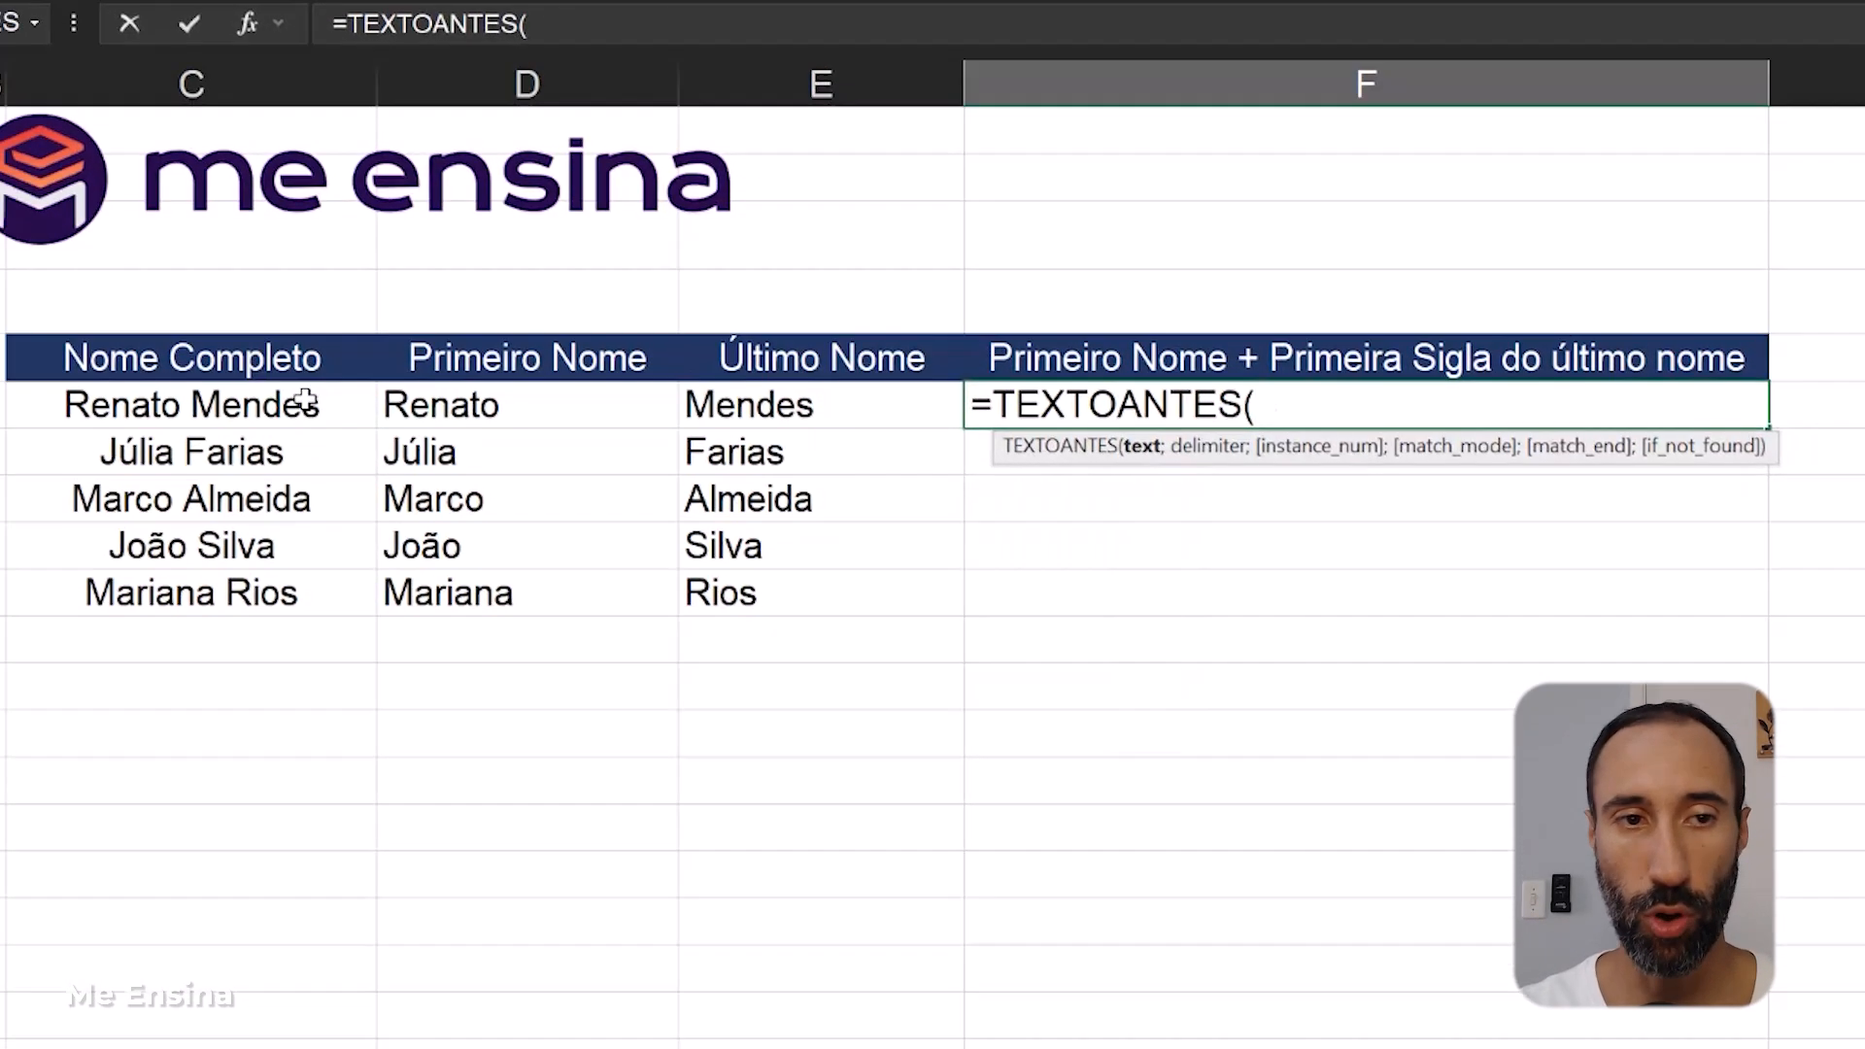
{"action": "left_click", "coordinate": [305, 400]}
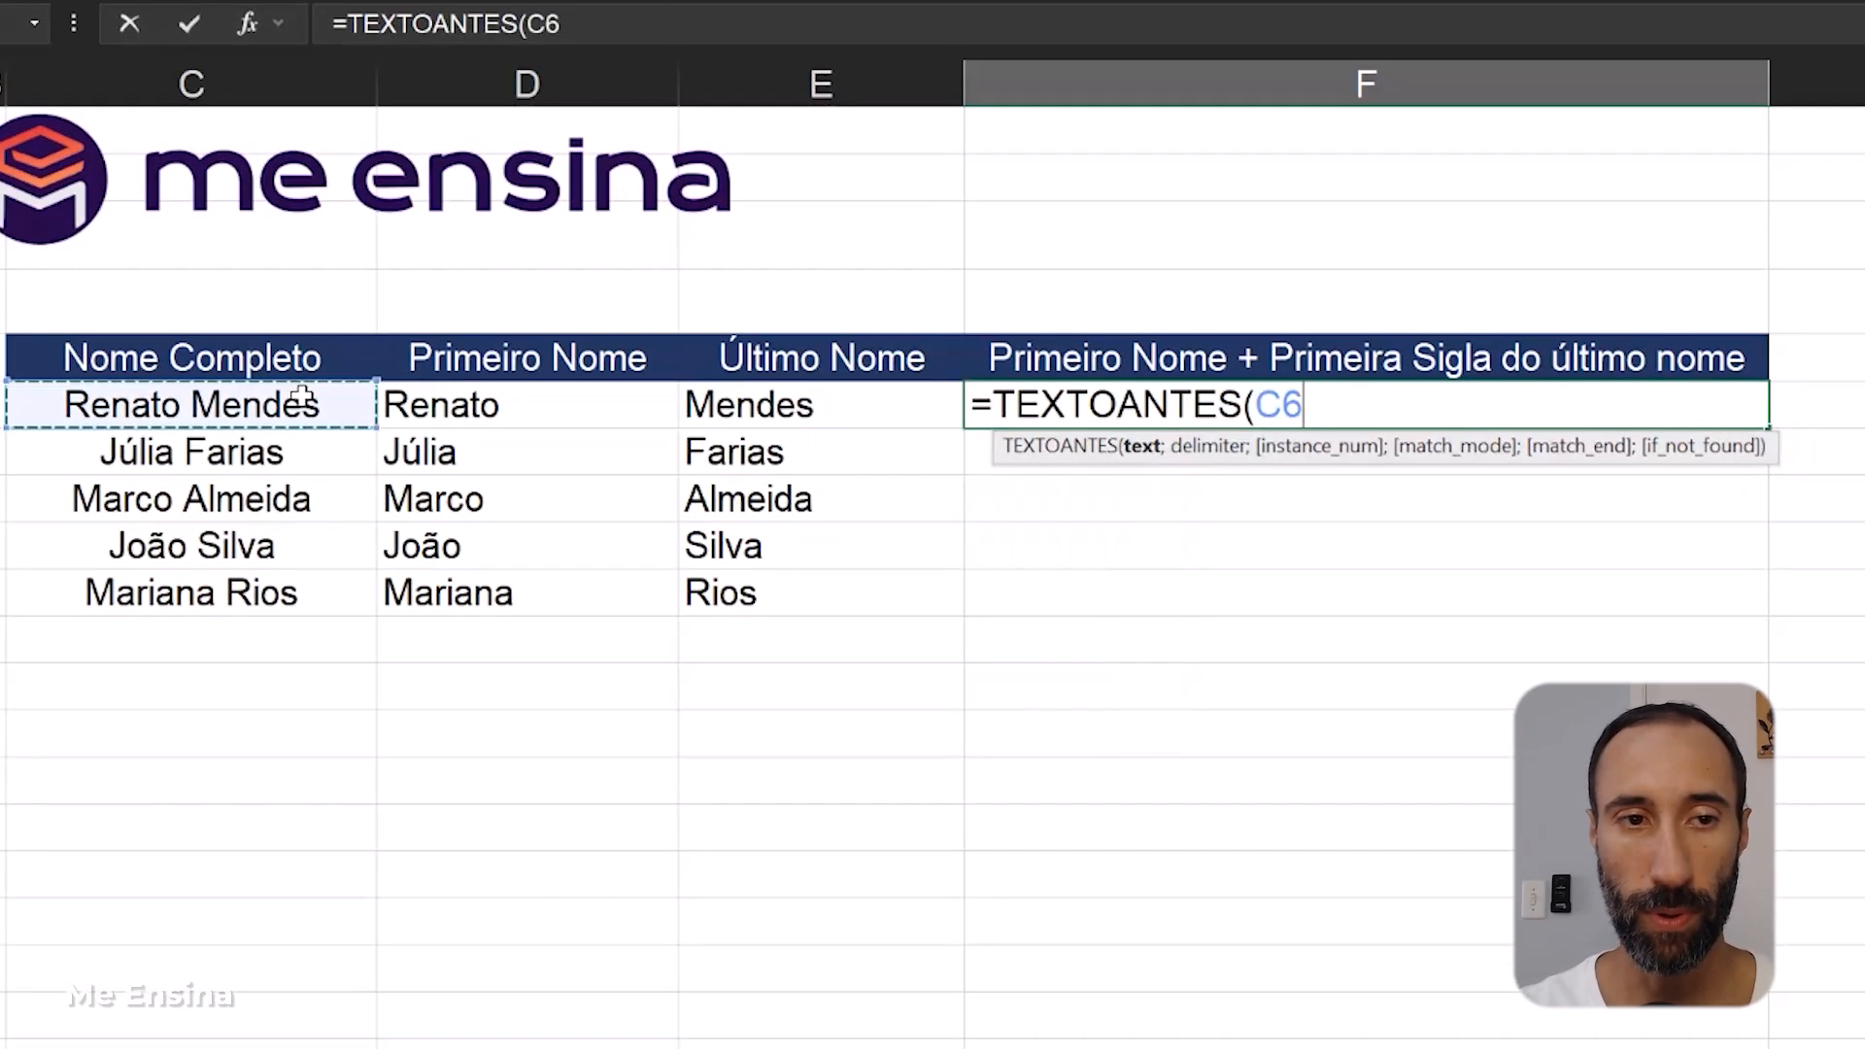
{"action": "type", "text": ";"}
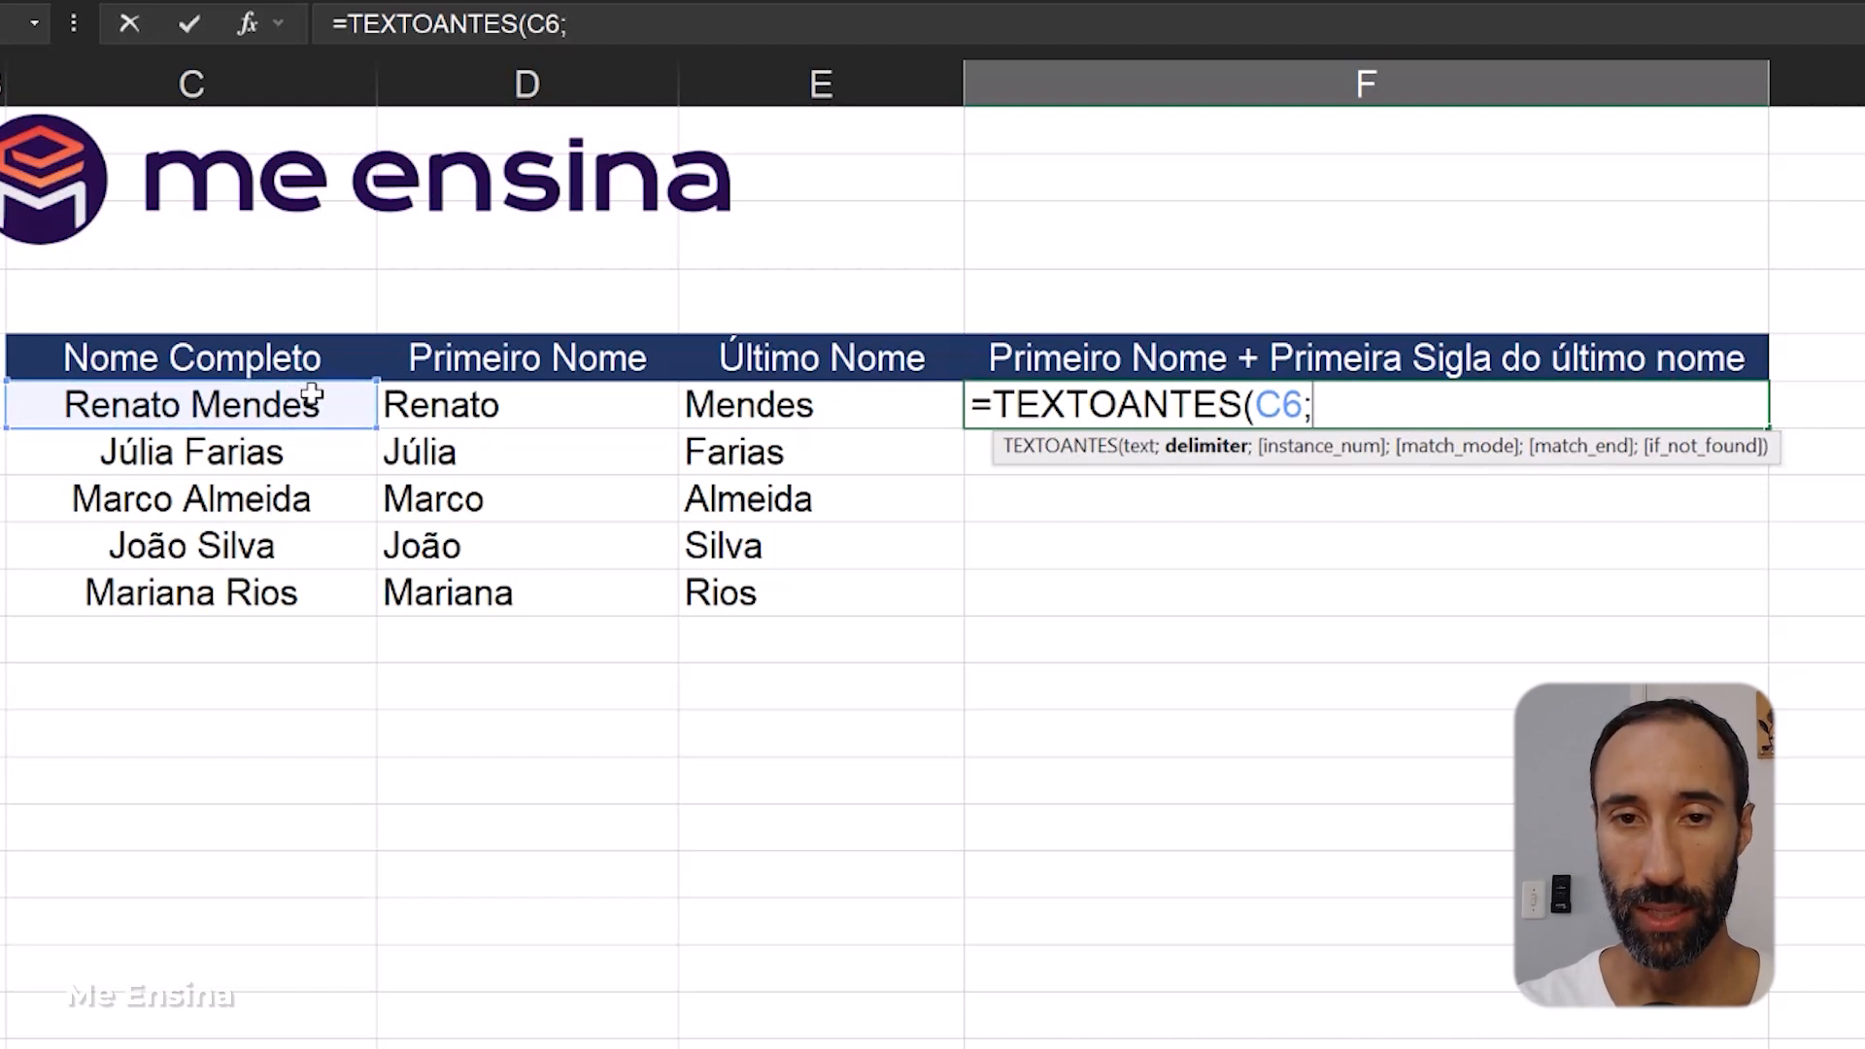
{"action": "type", "text": "\""}
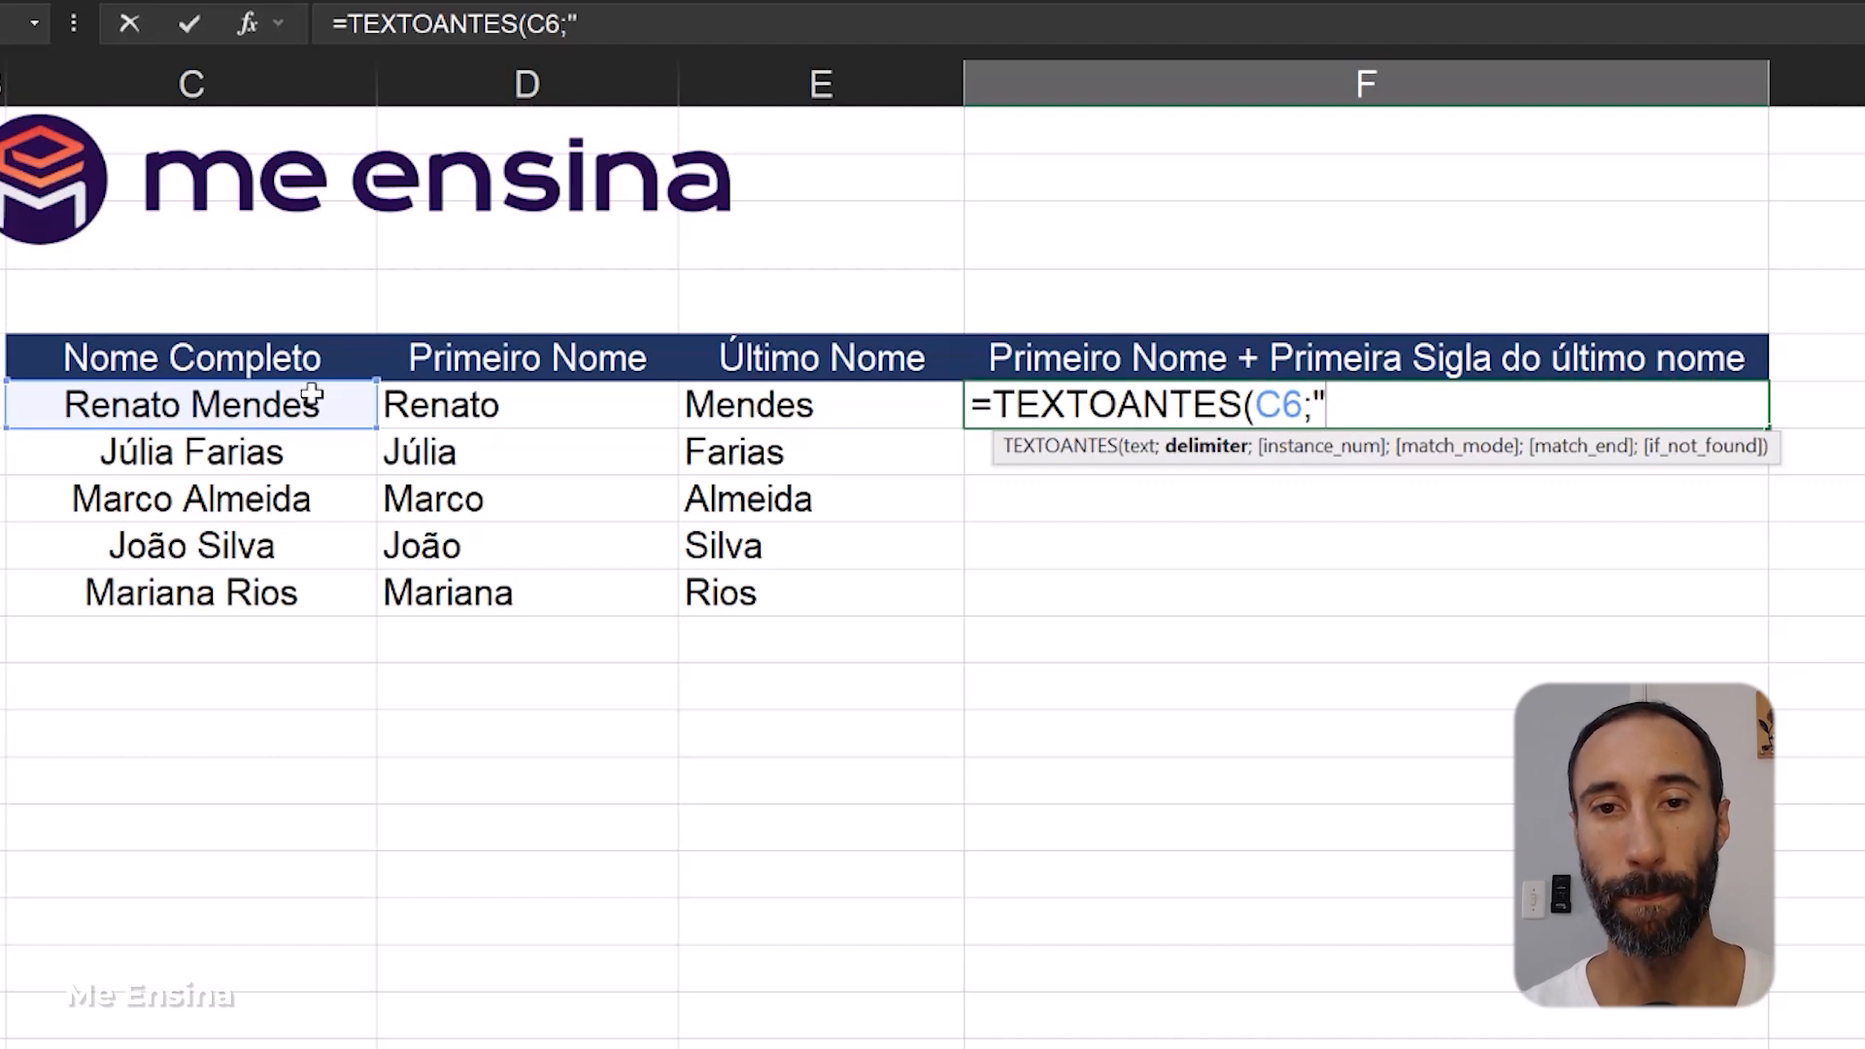
{"action": "type", "text": "e"}
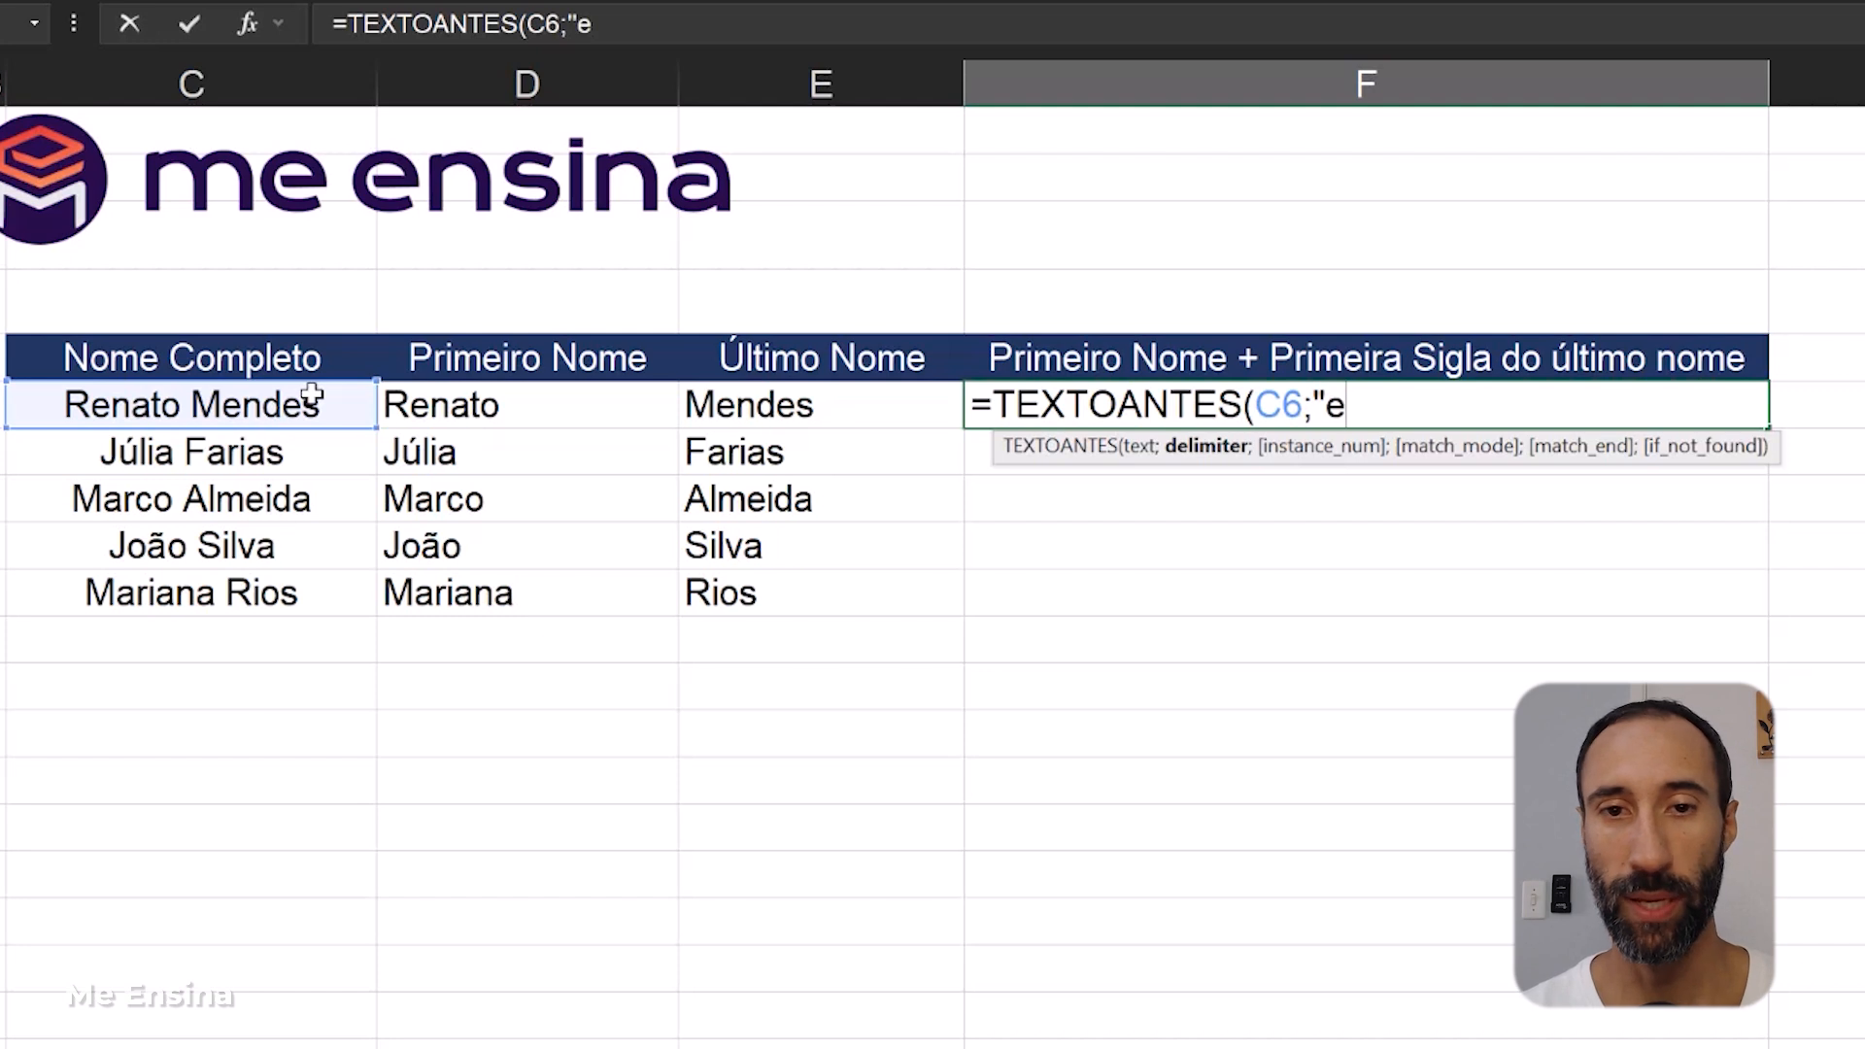
{"action": "type", "text": "\")"}
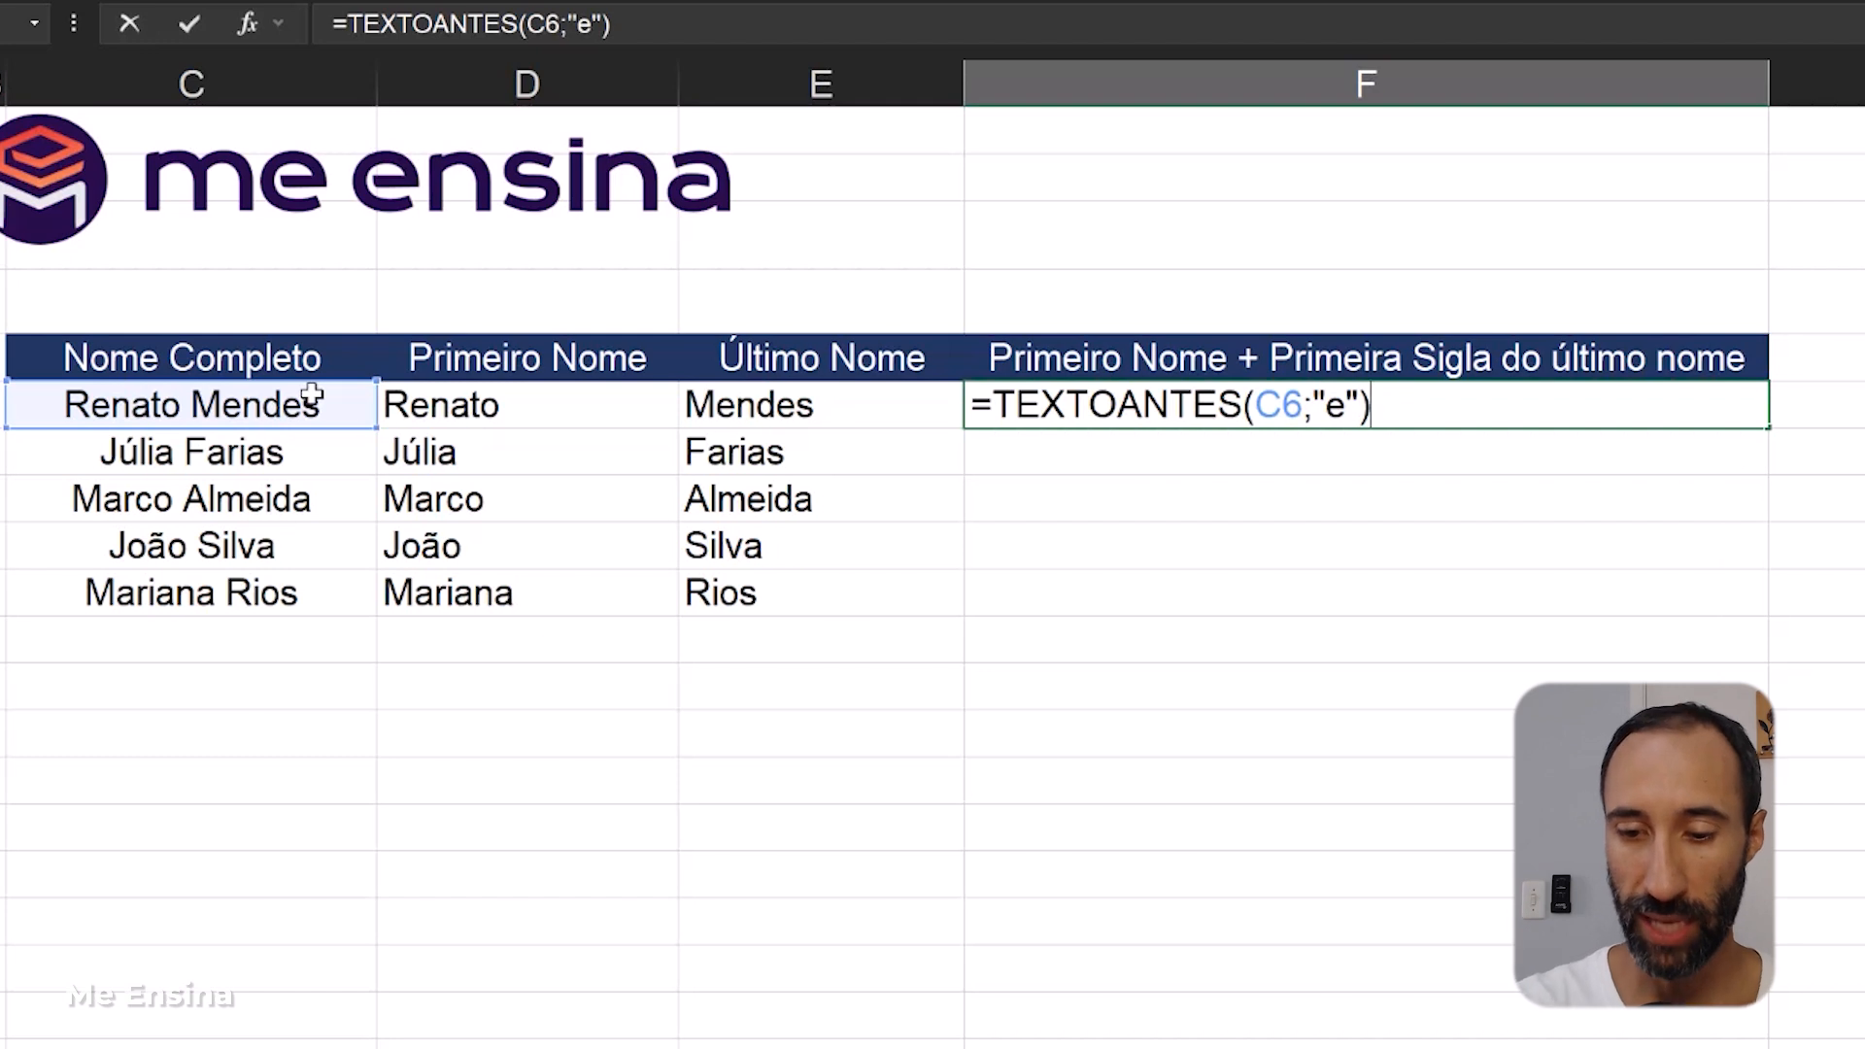
{"action": "key", "text": "Return"}
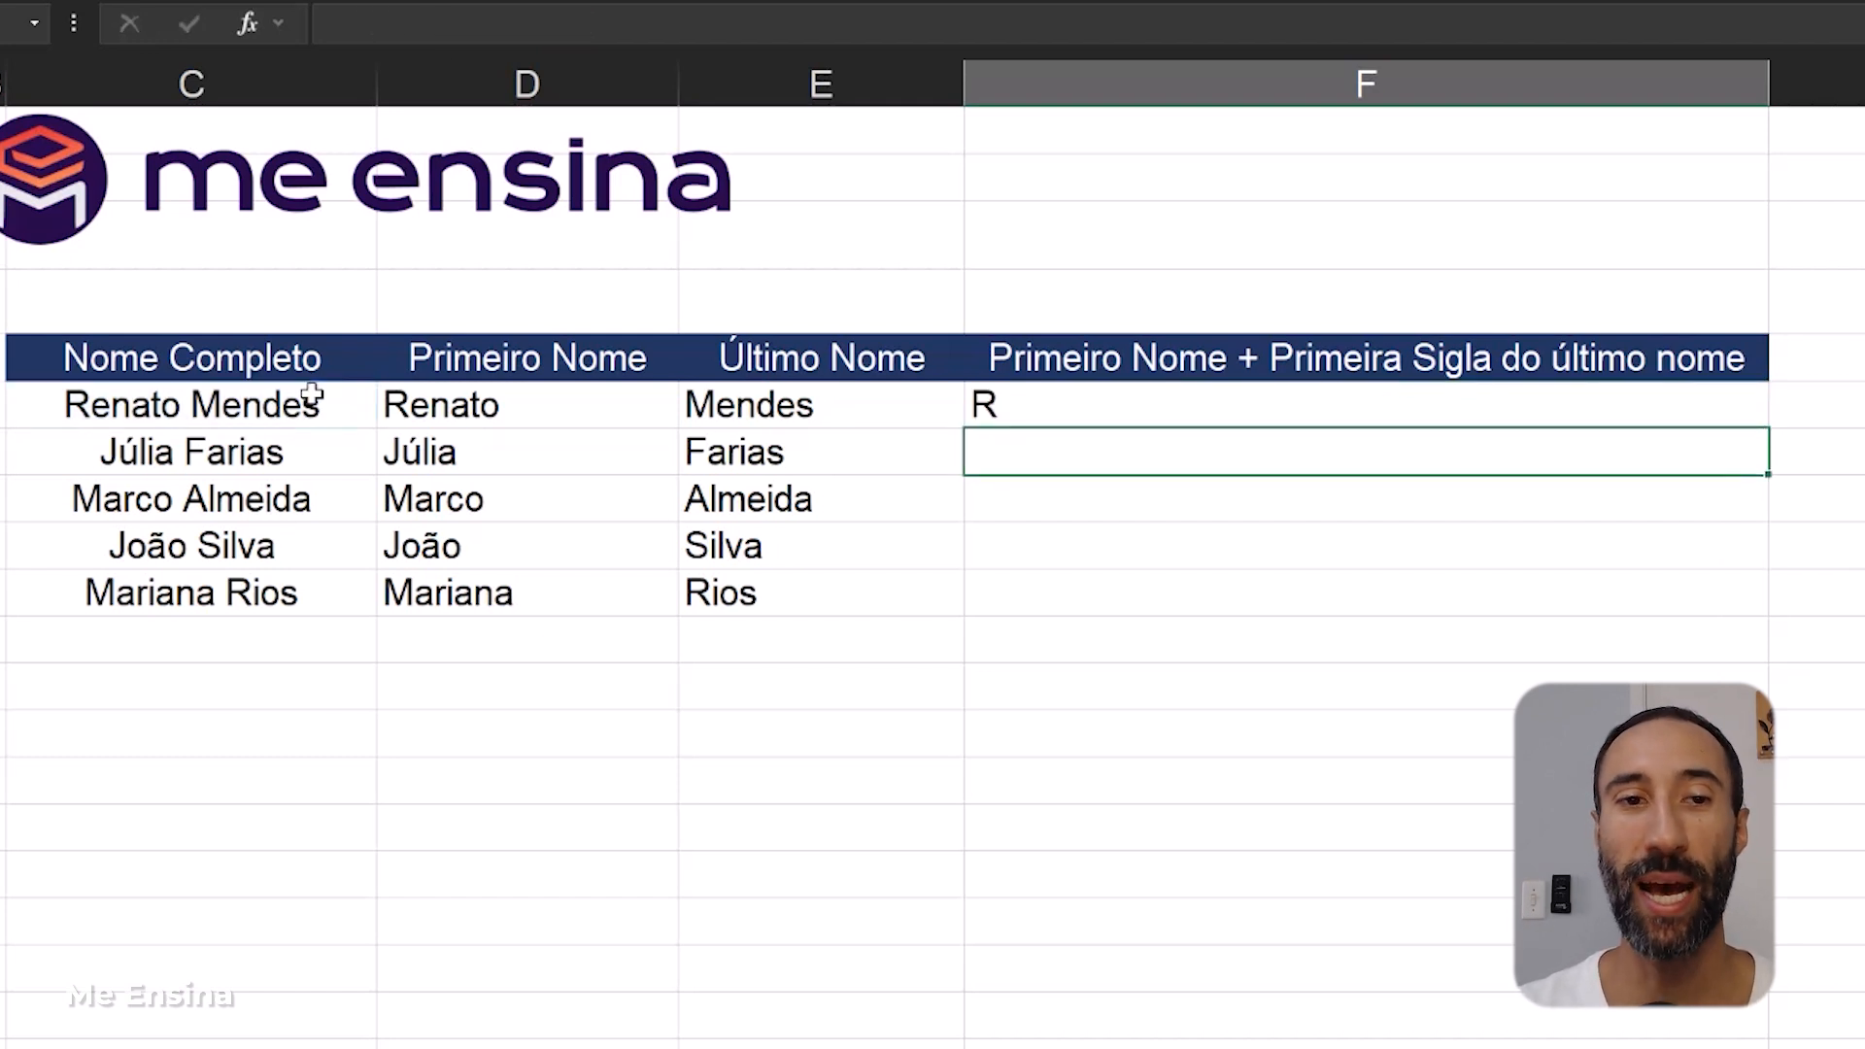
- Extend the TEXTOANTES delimiter in F6 to "en" so the formula reads =TEXTOANTES(C6;"en")
{"action": "left_click", "coordinate": [1023, 405]}
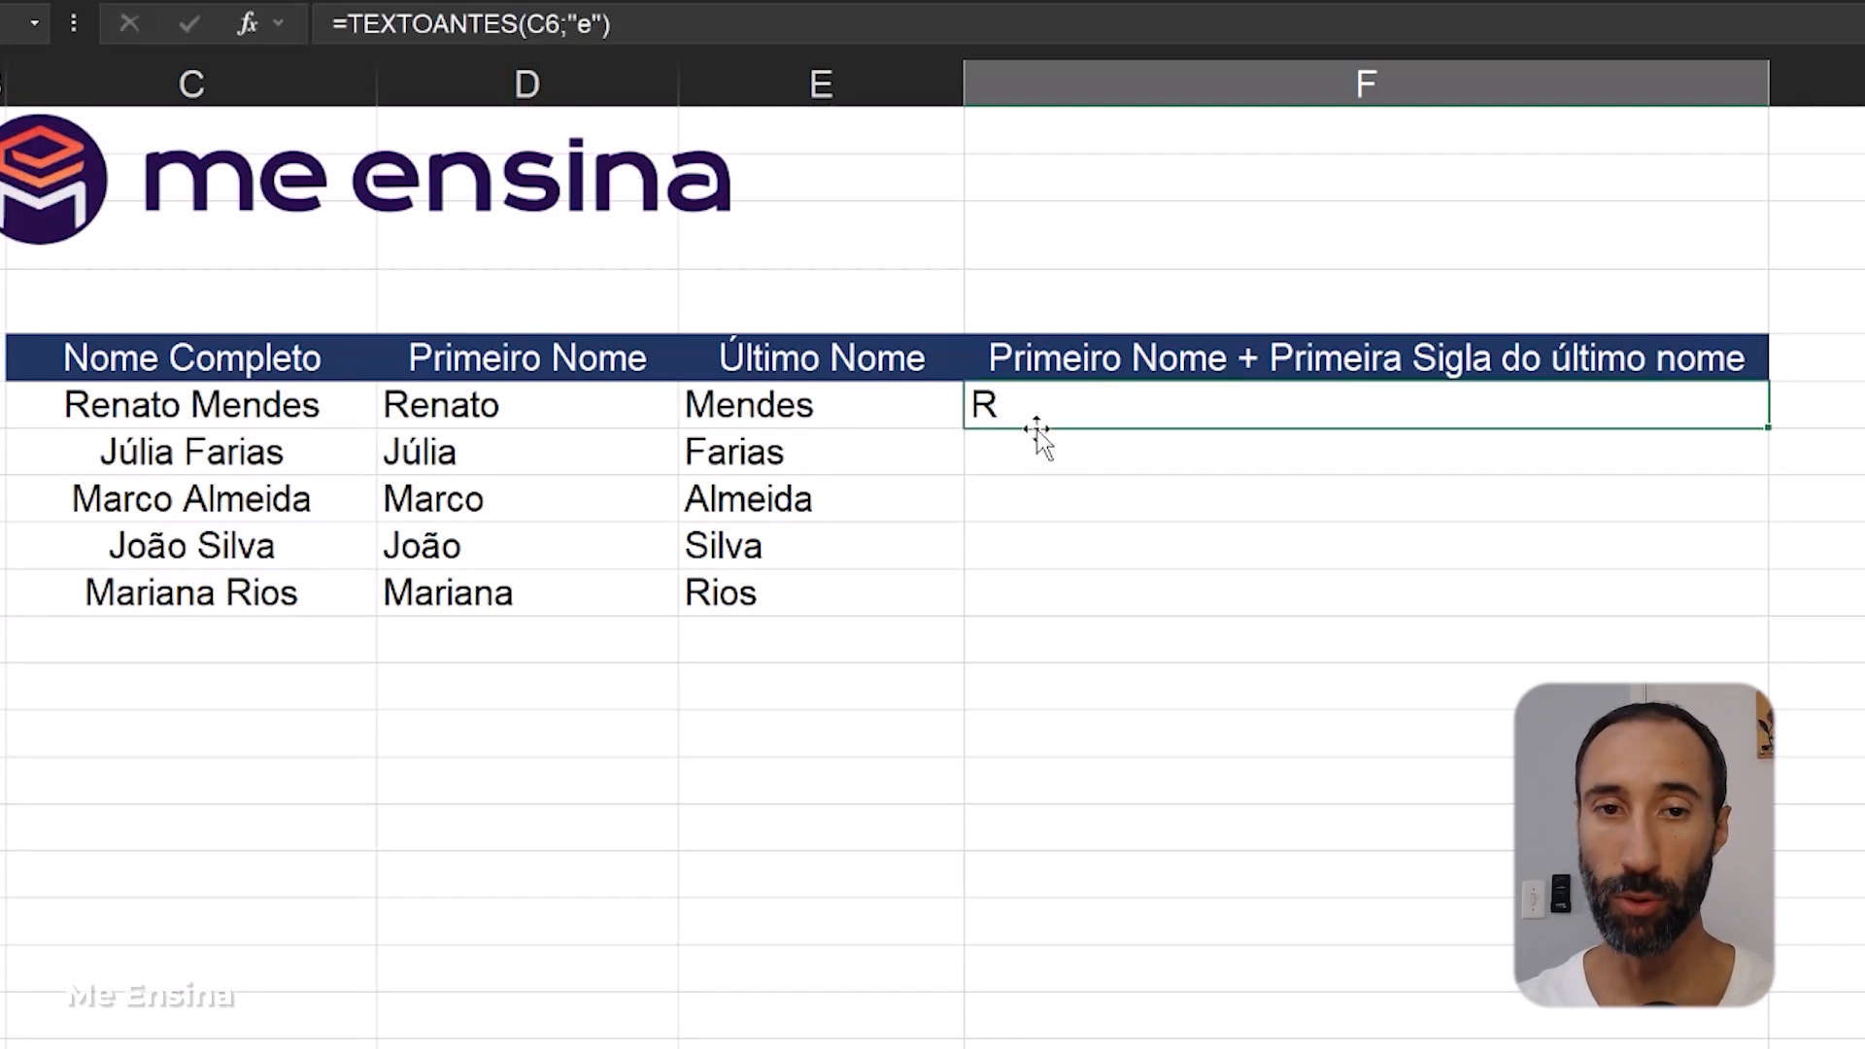
{"action": "double_click", "coordinate": [1034, 423]}
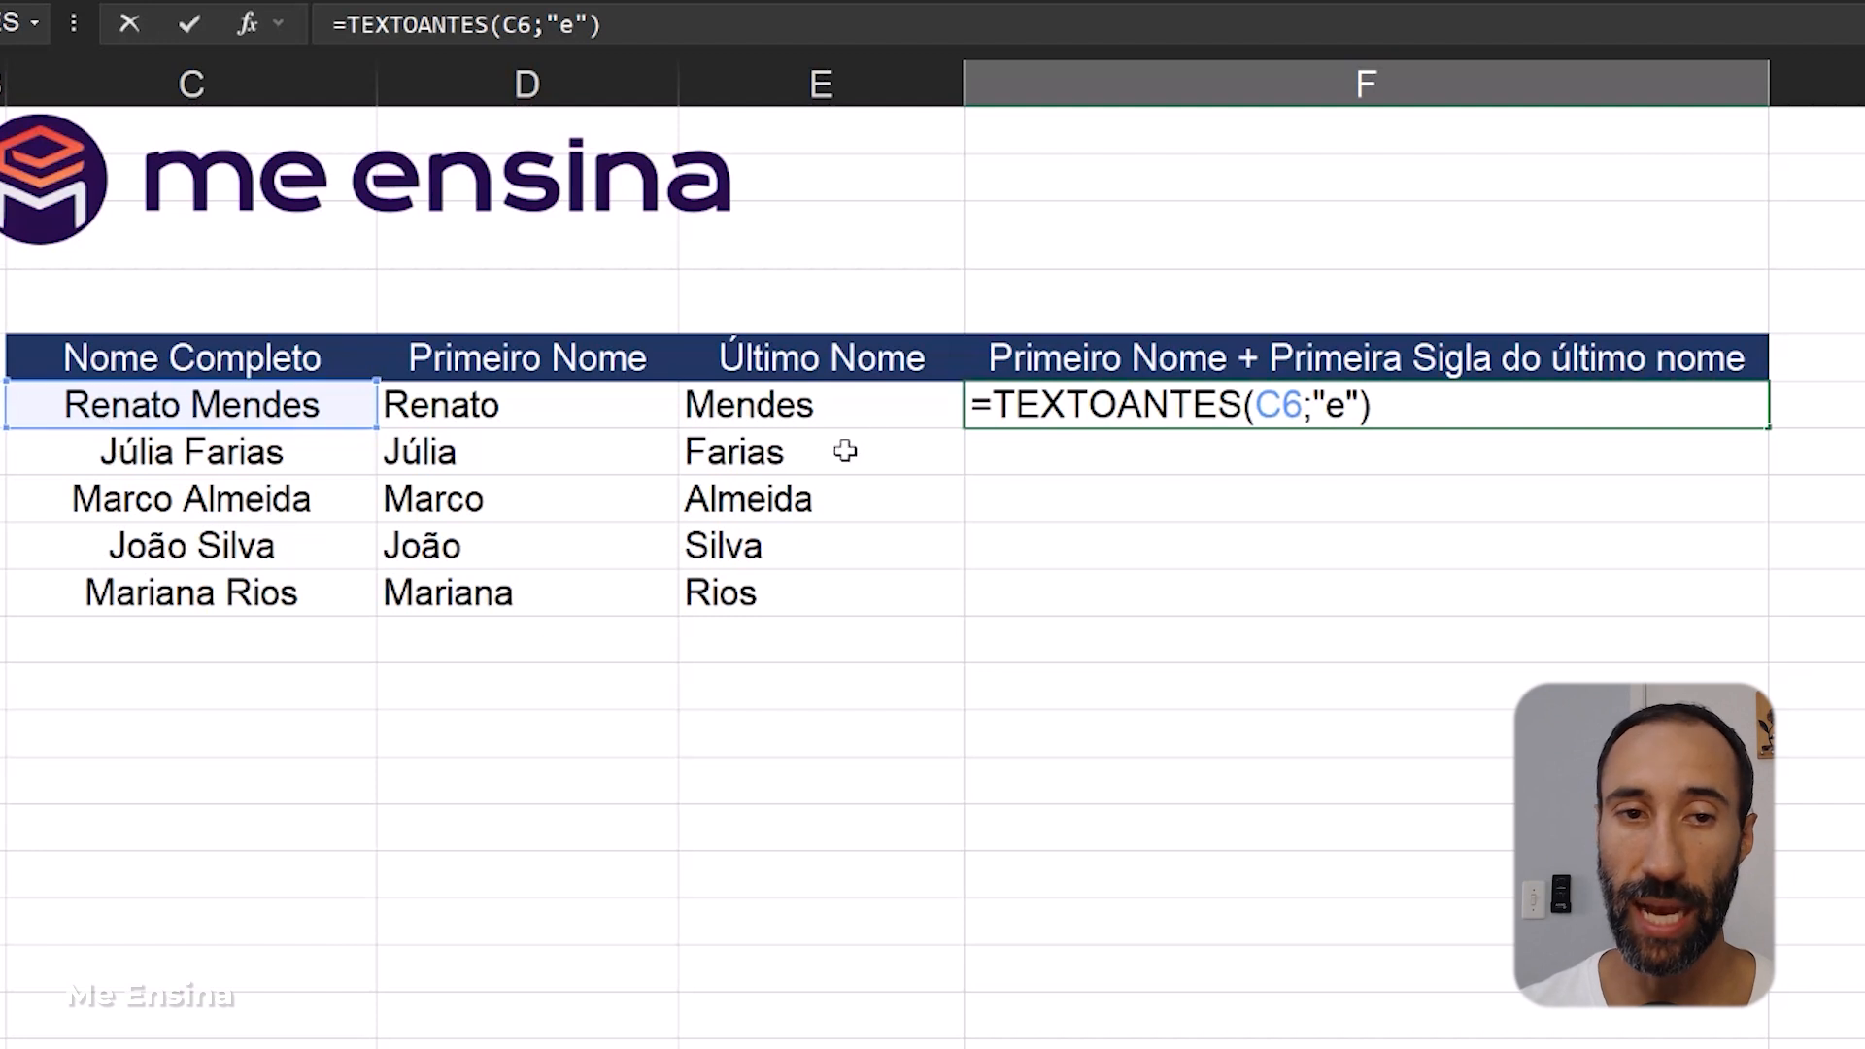
{"action": "left_click", "coordinate": [1346, 404]}
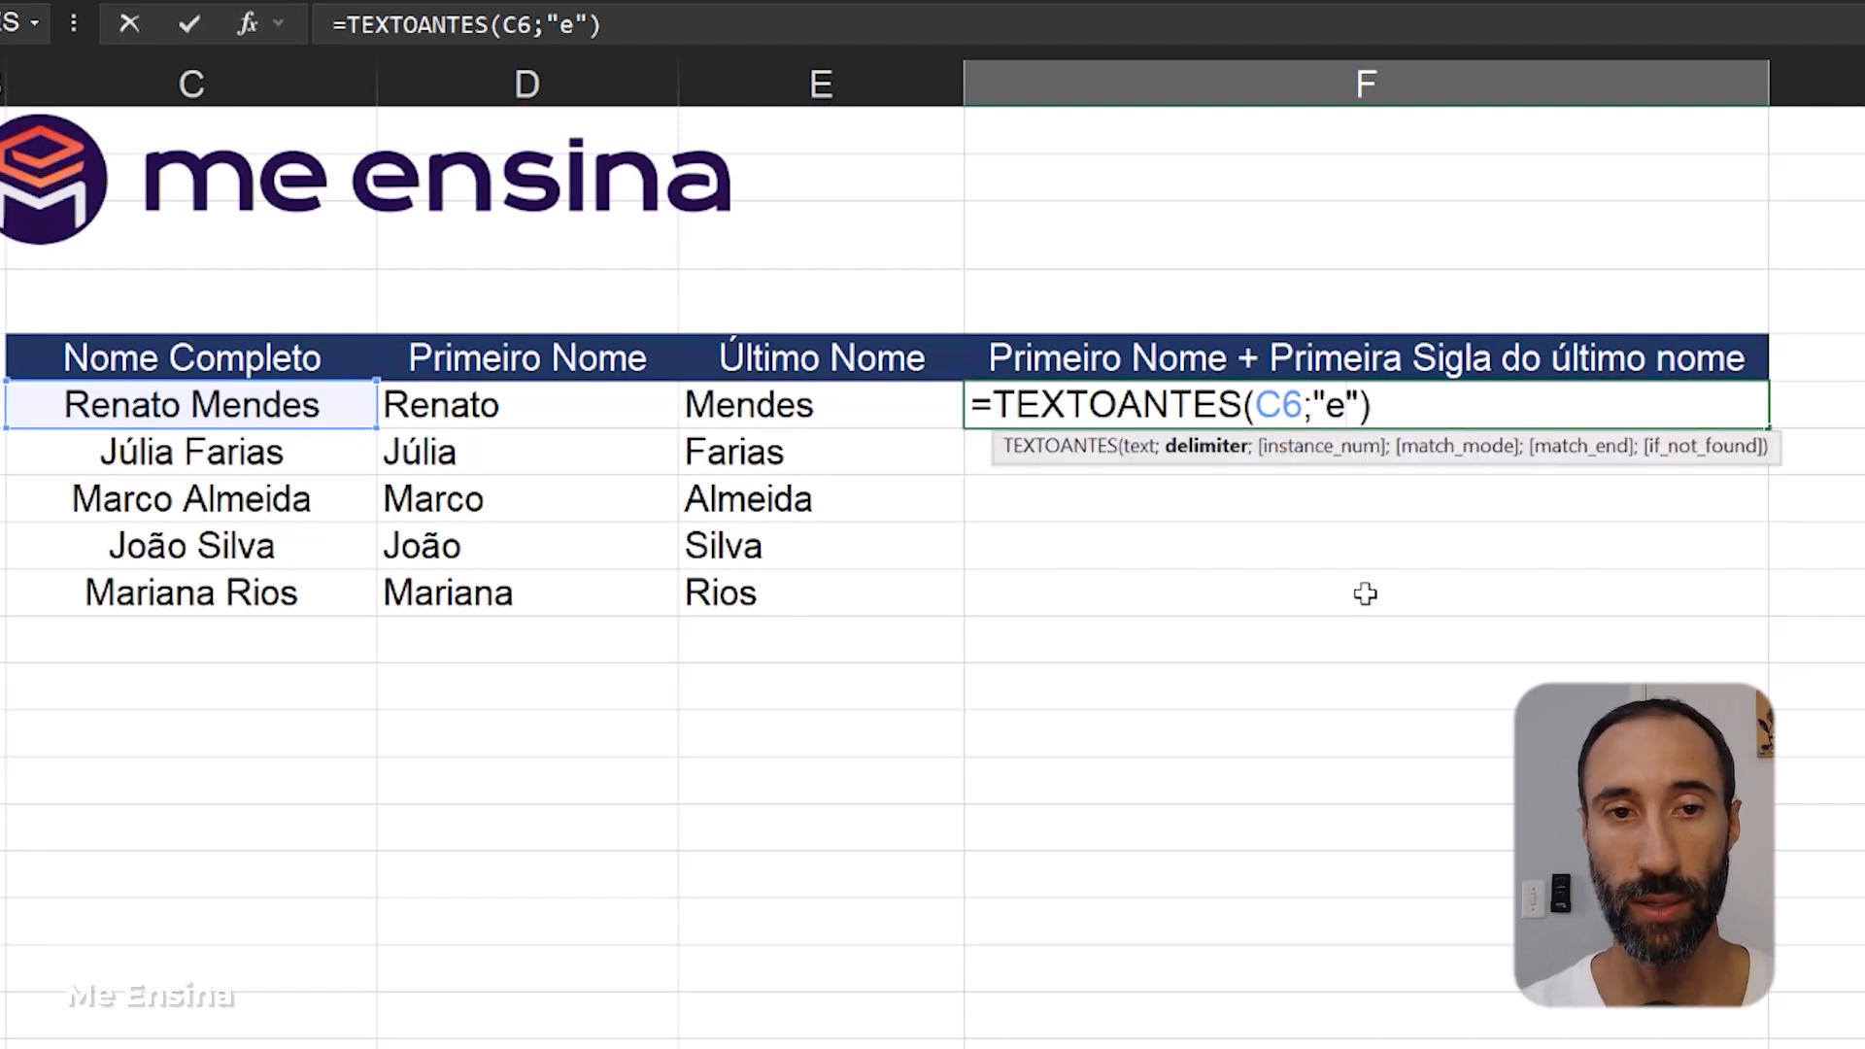
{"action": "type", "text": "n"}
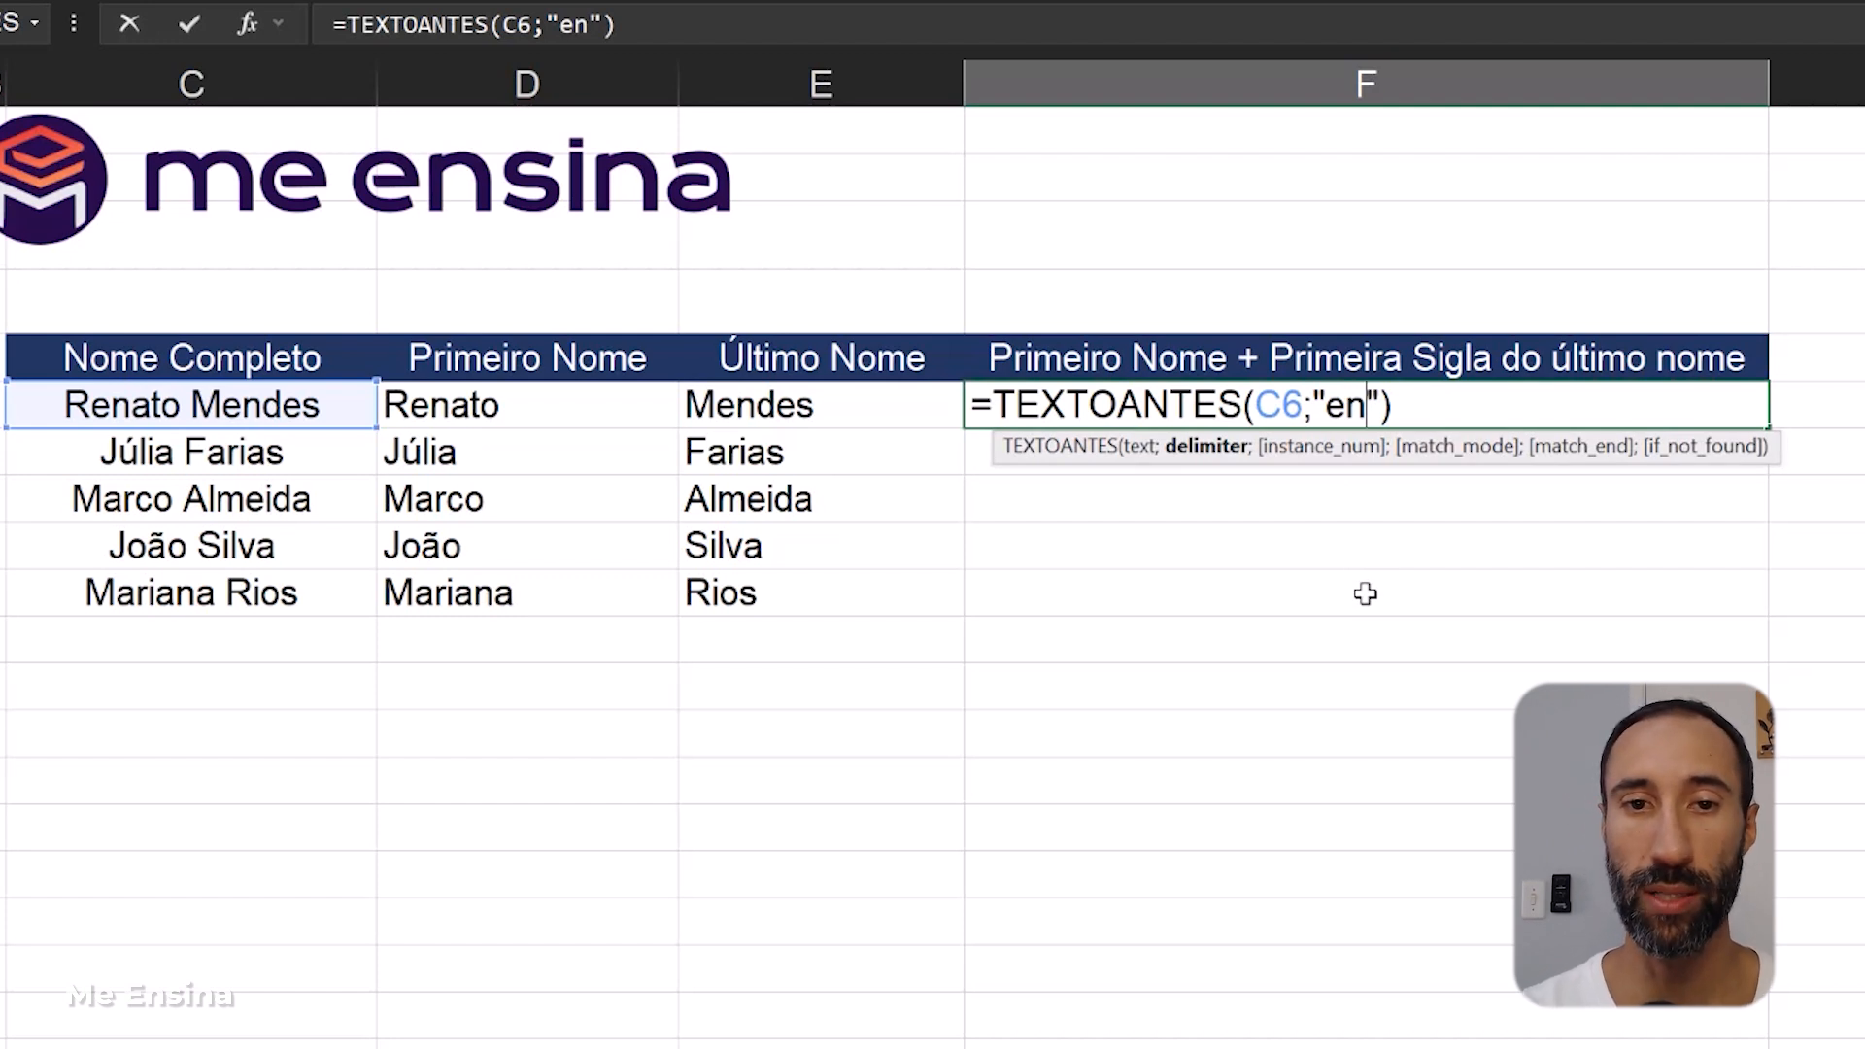
{"action": "key", "text": "Return"}
{"action": "key", "text": "Up"}
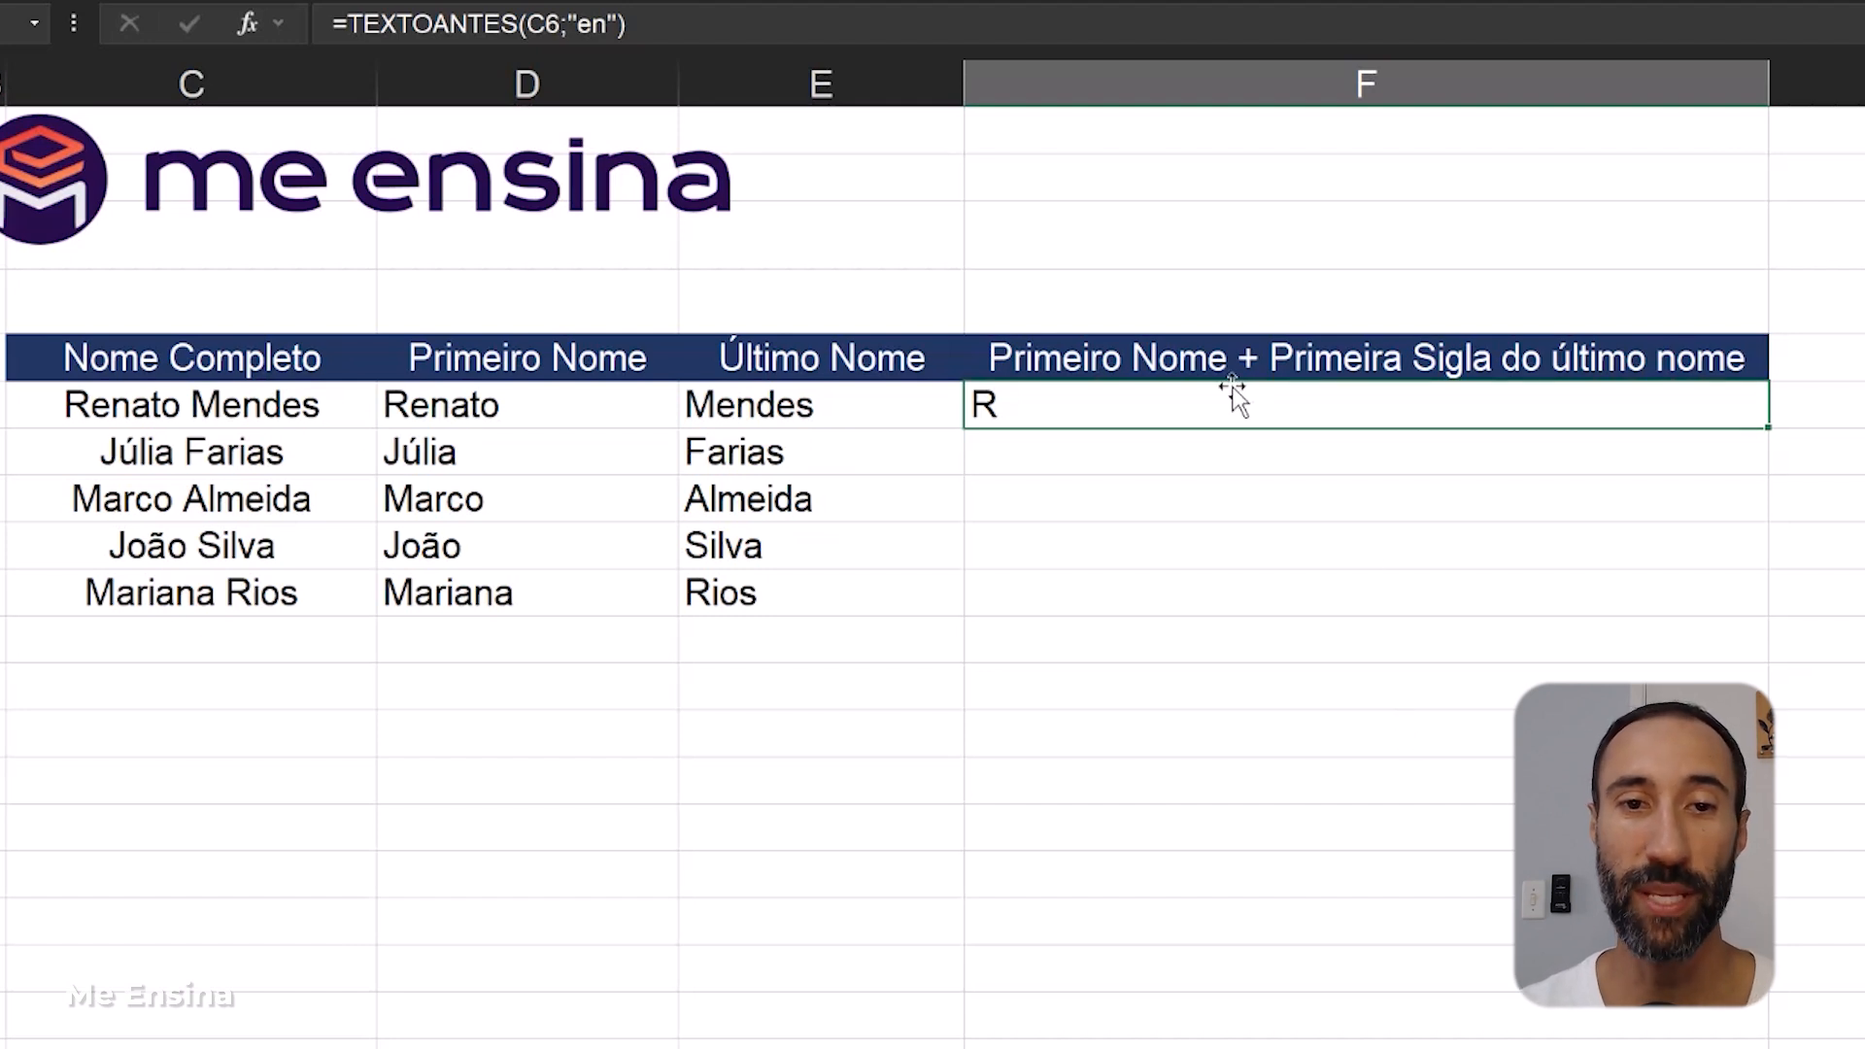
- Extend the delimiter in F6 to "end", making the formula =TEXTOANTES(C6;"end")
{"action": "double_click", "coordinate": [1268, 412]}
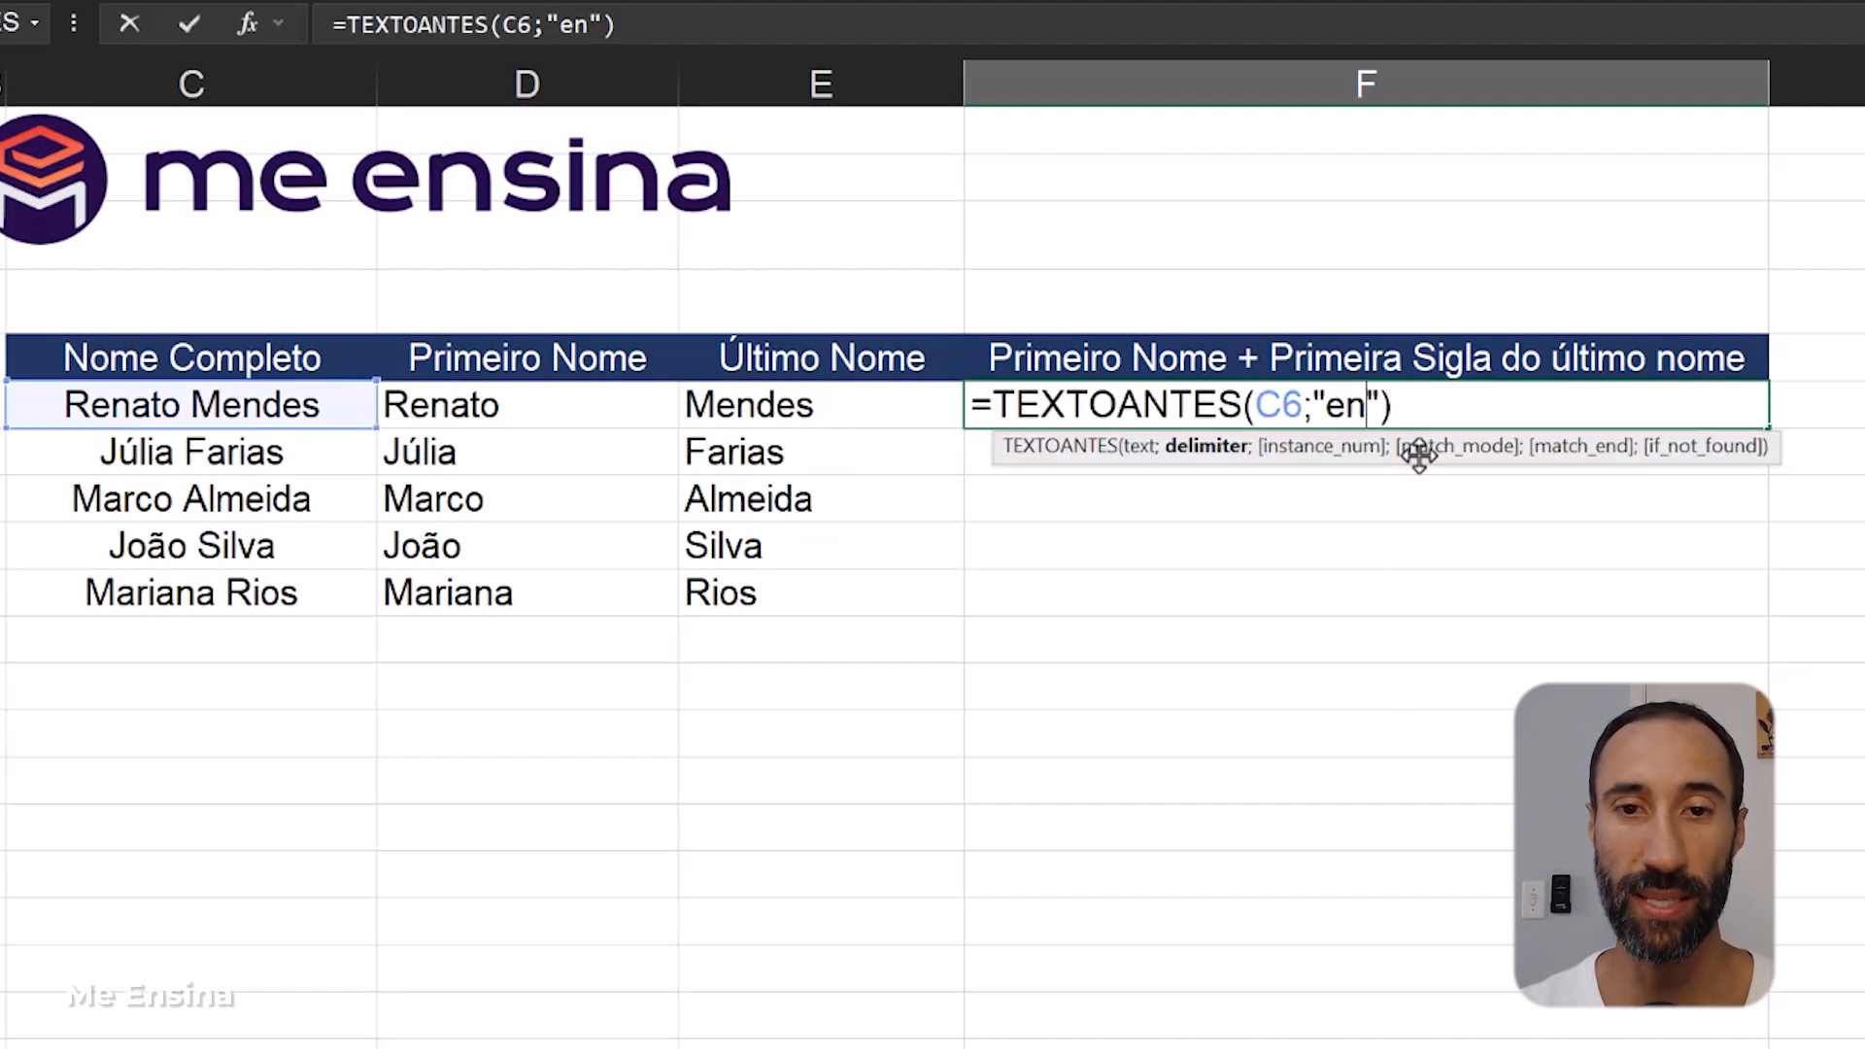
{"action": "type", "text": "d"}
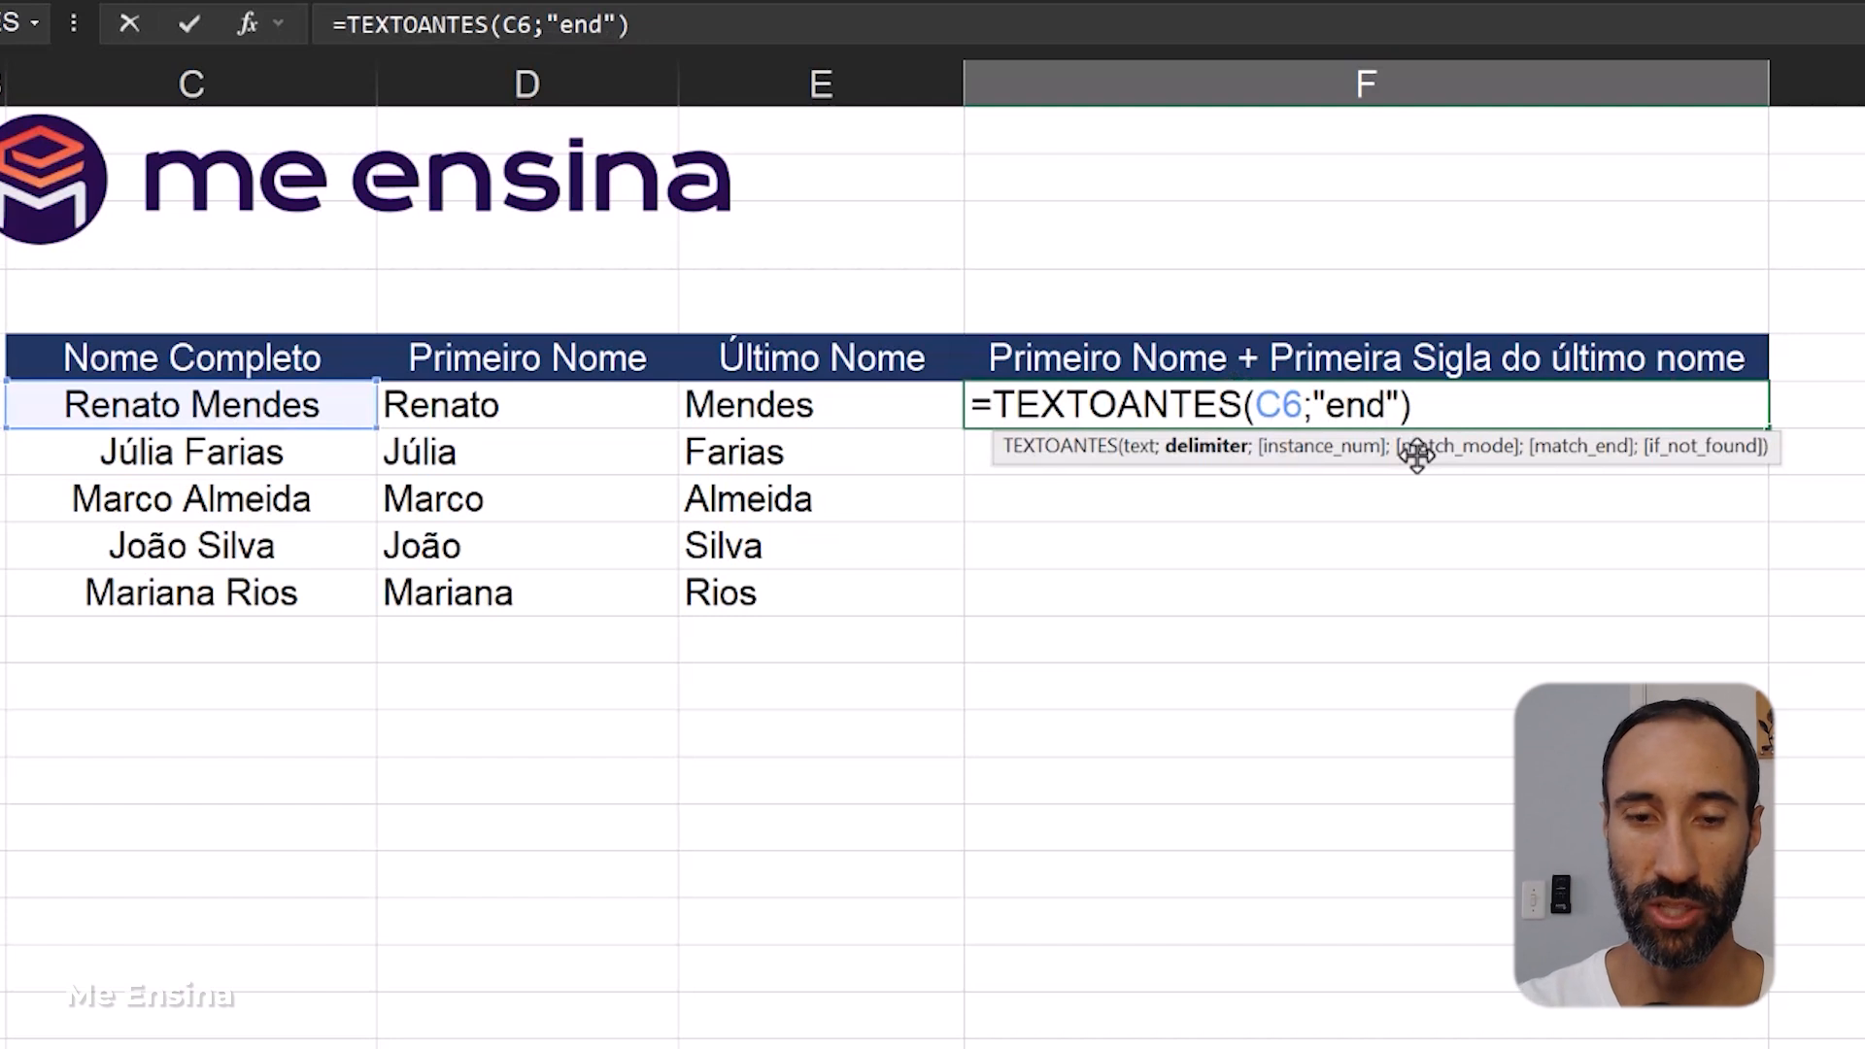
{"action": "key", "text": "Return"}
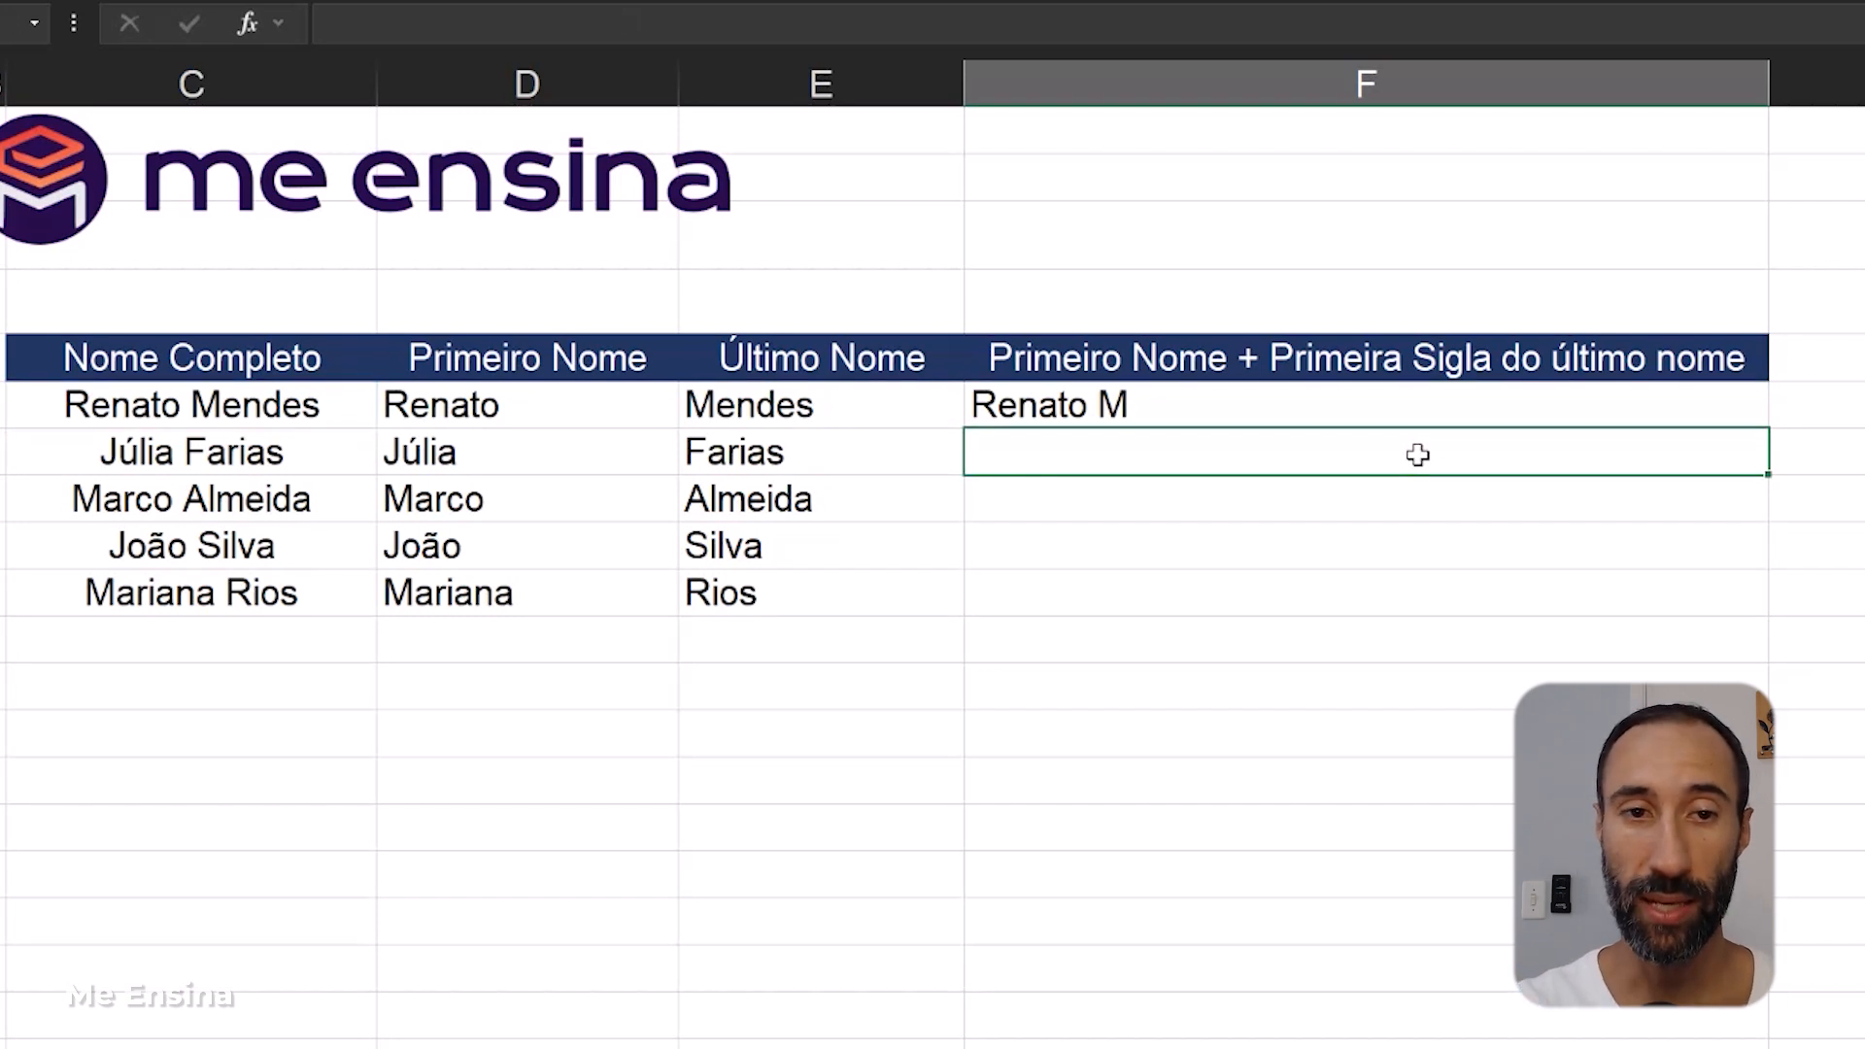
- Try filling the F6 TEXTOANTES formula down through F10 and undo the fill
{"action": "left_click", "coordinate": [1197, 411]}
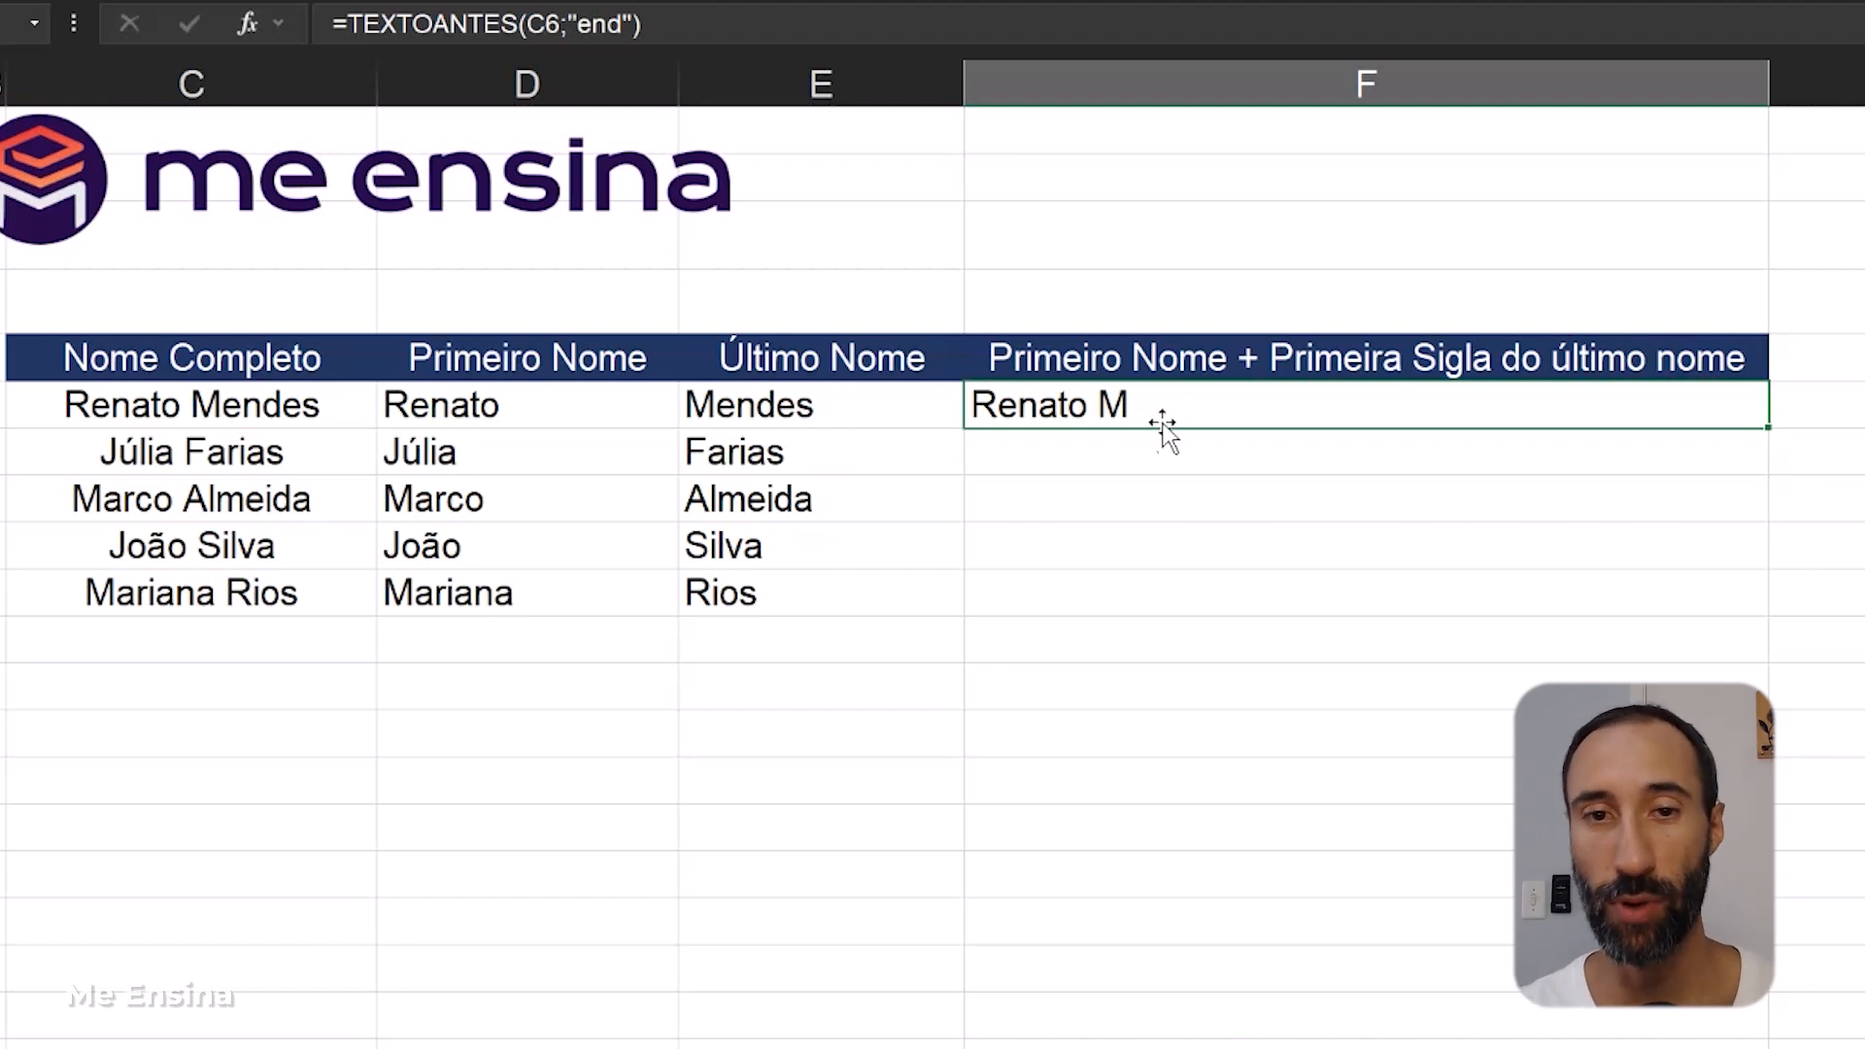
{"action": "left_click_drag", "start_coordinate": [1765, 429], "coordinate": [1710, 599]}
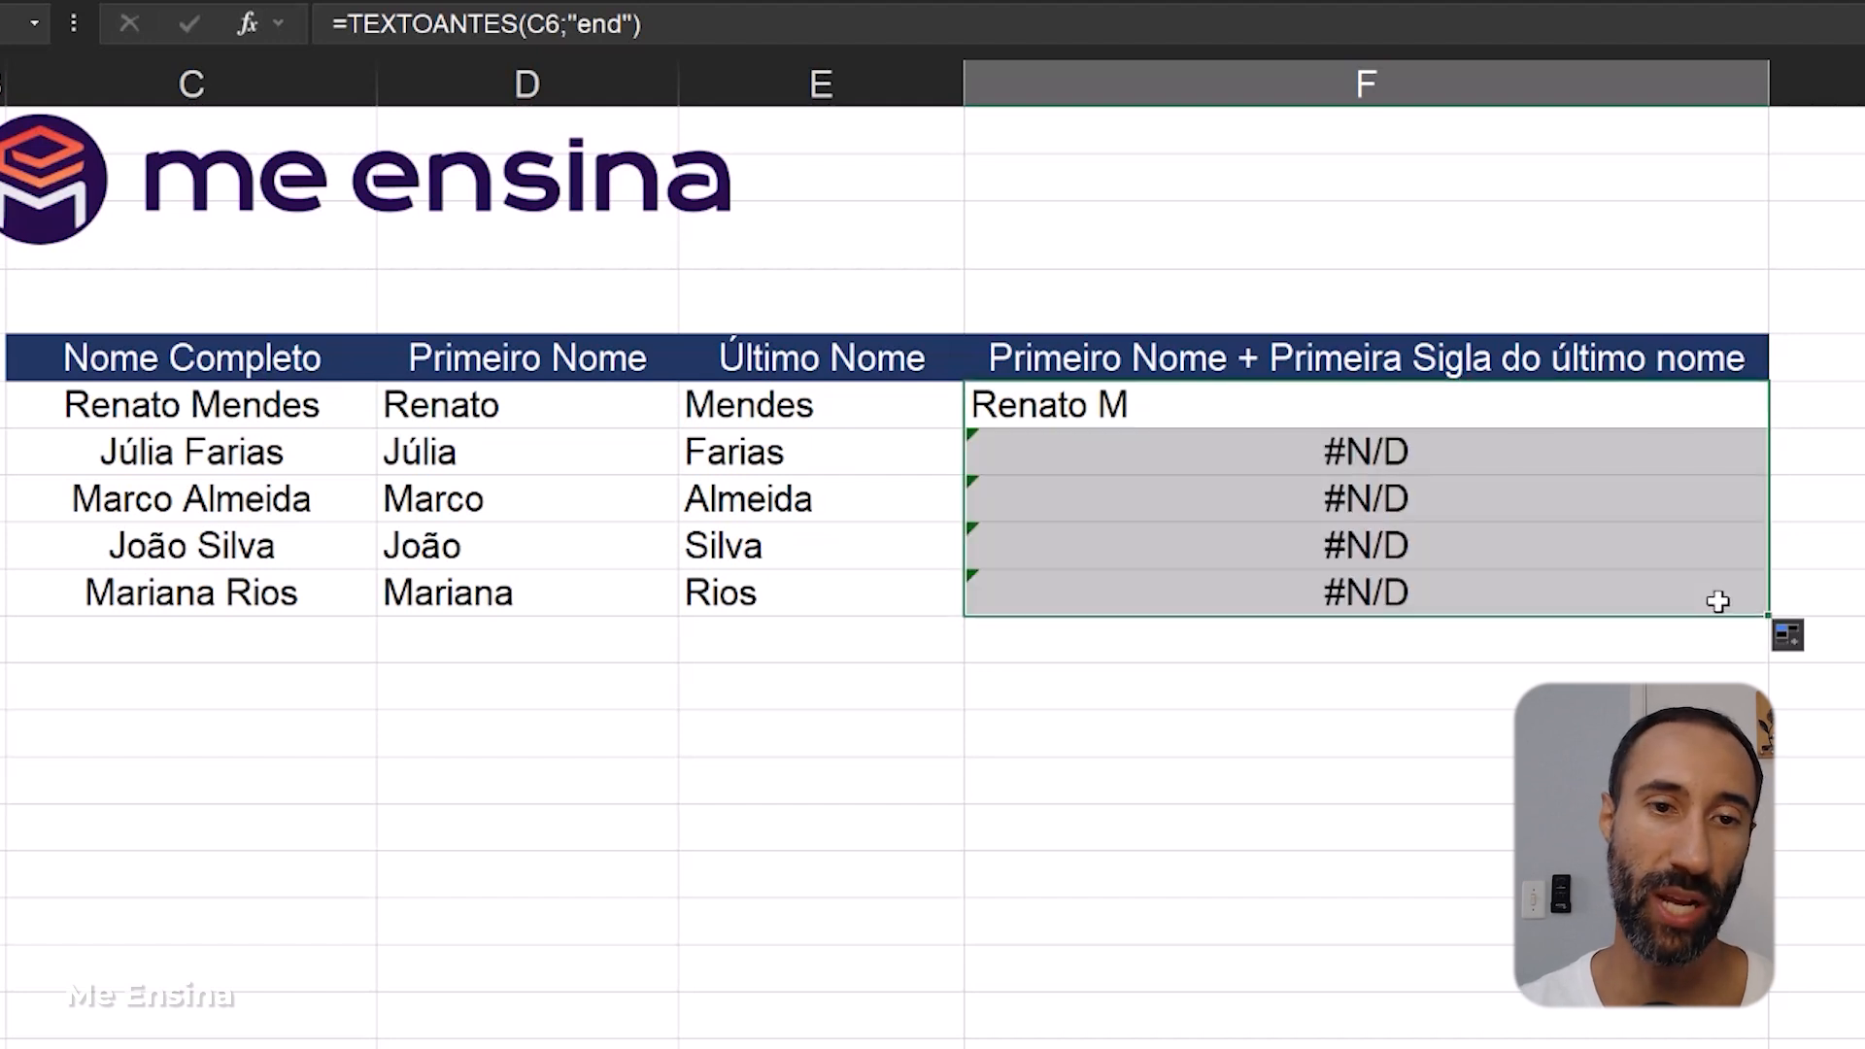
{"action": "key", "text": "ctrl+z"}
{"action": "left_click", "coordinate": [1289, 630]}
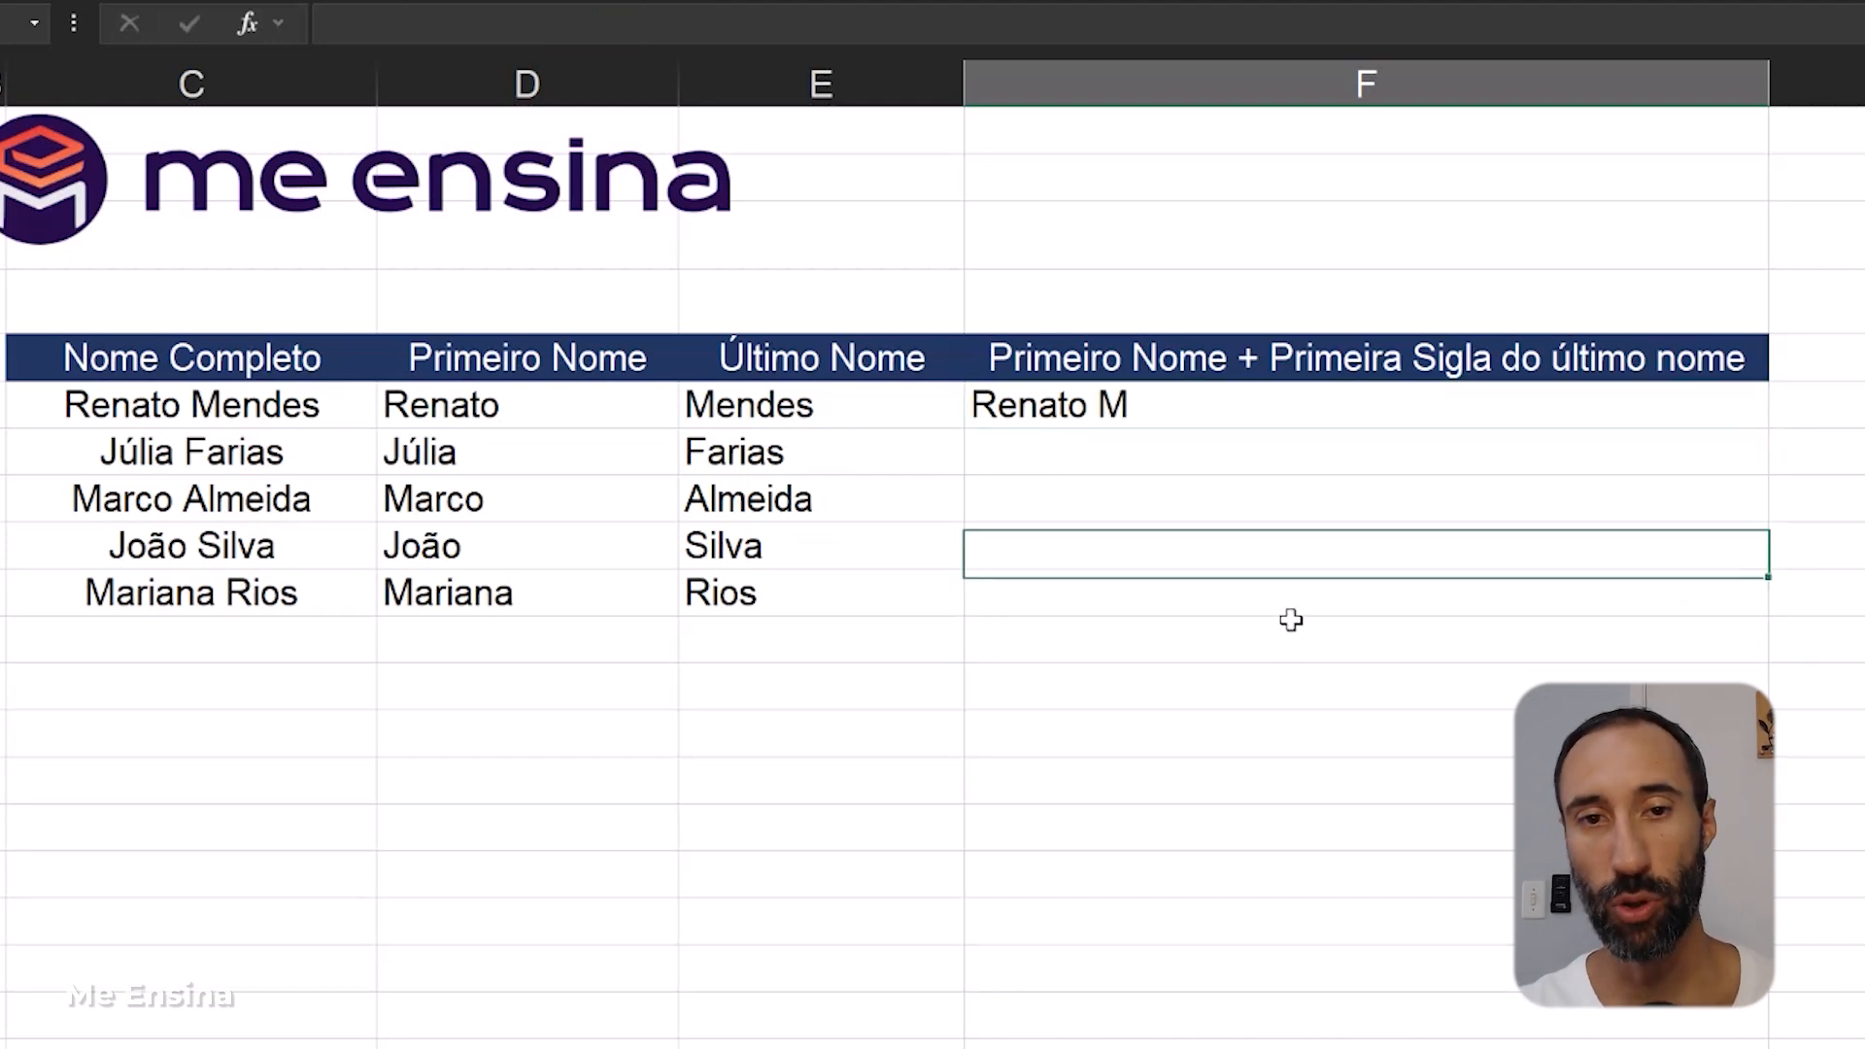
{"action": "left_click", "coordinate": [1156, 407]}
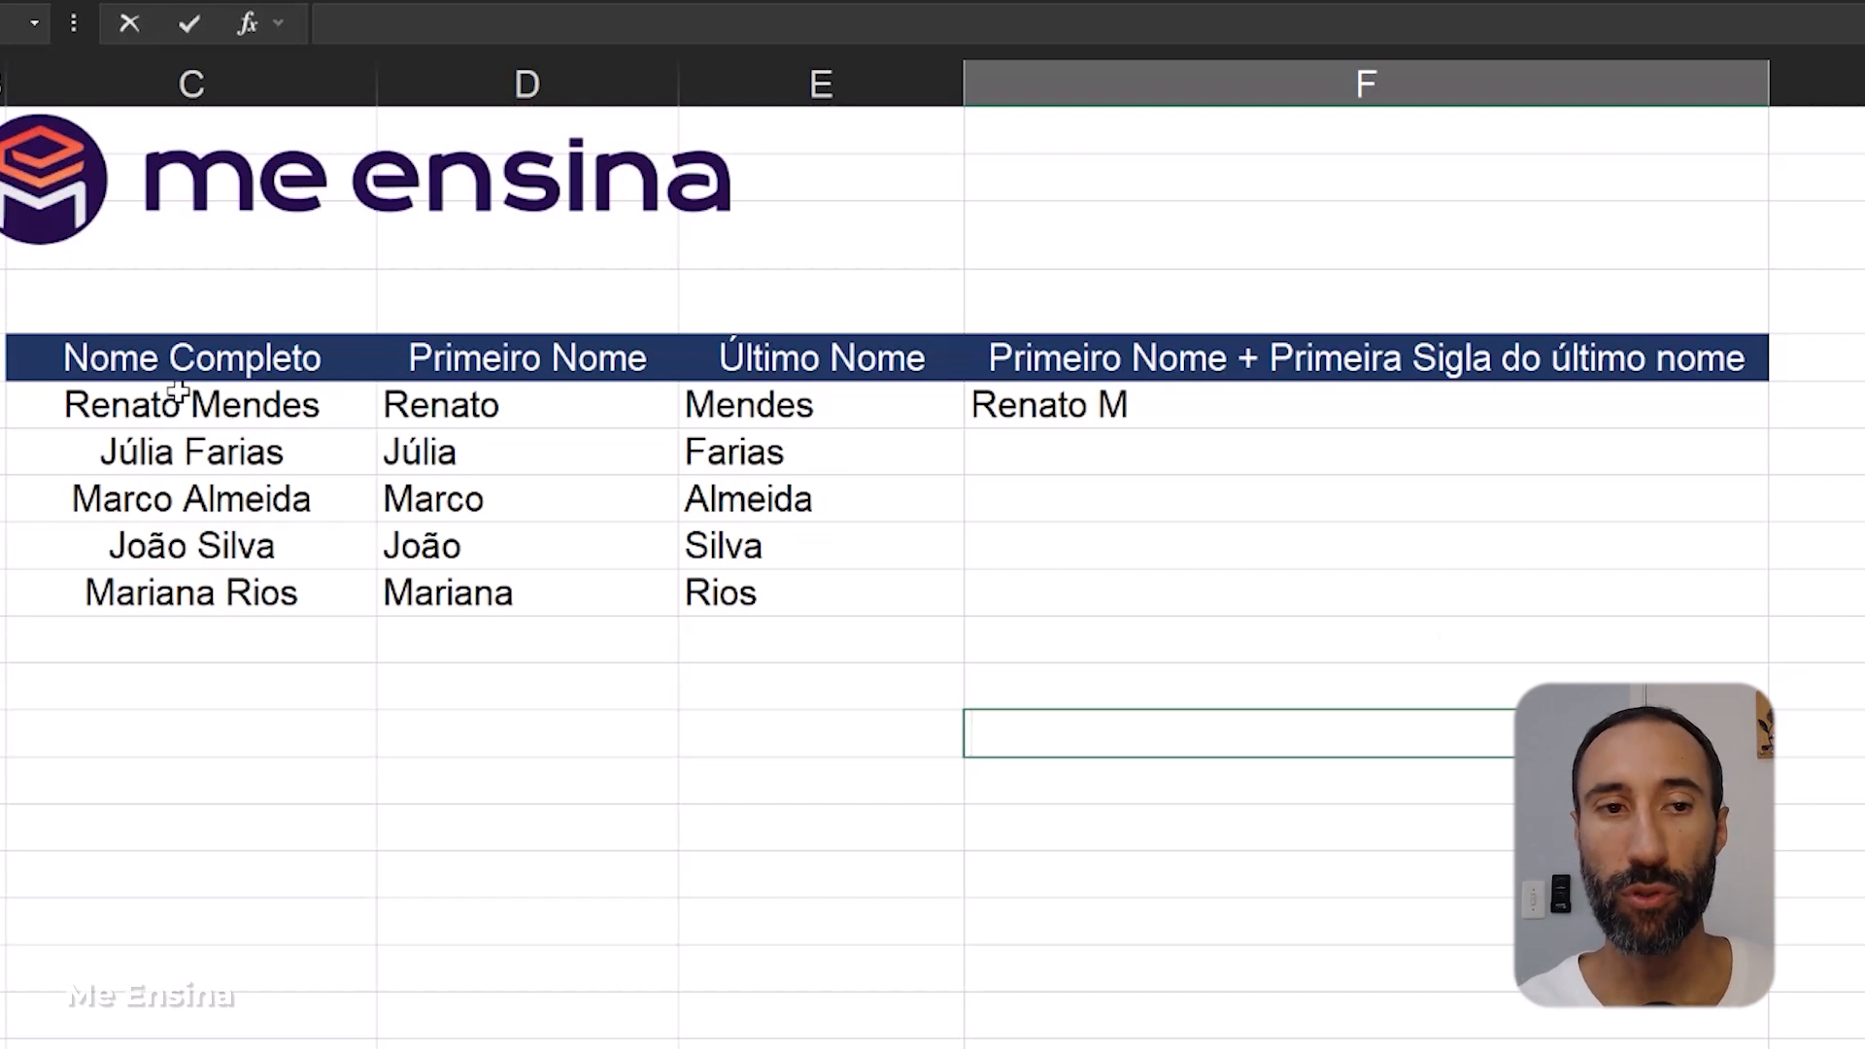
{"action": "left_click_drag", "start_coordinate": [185, 403], "coordinate": [192, 601]}
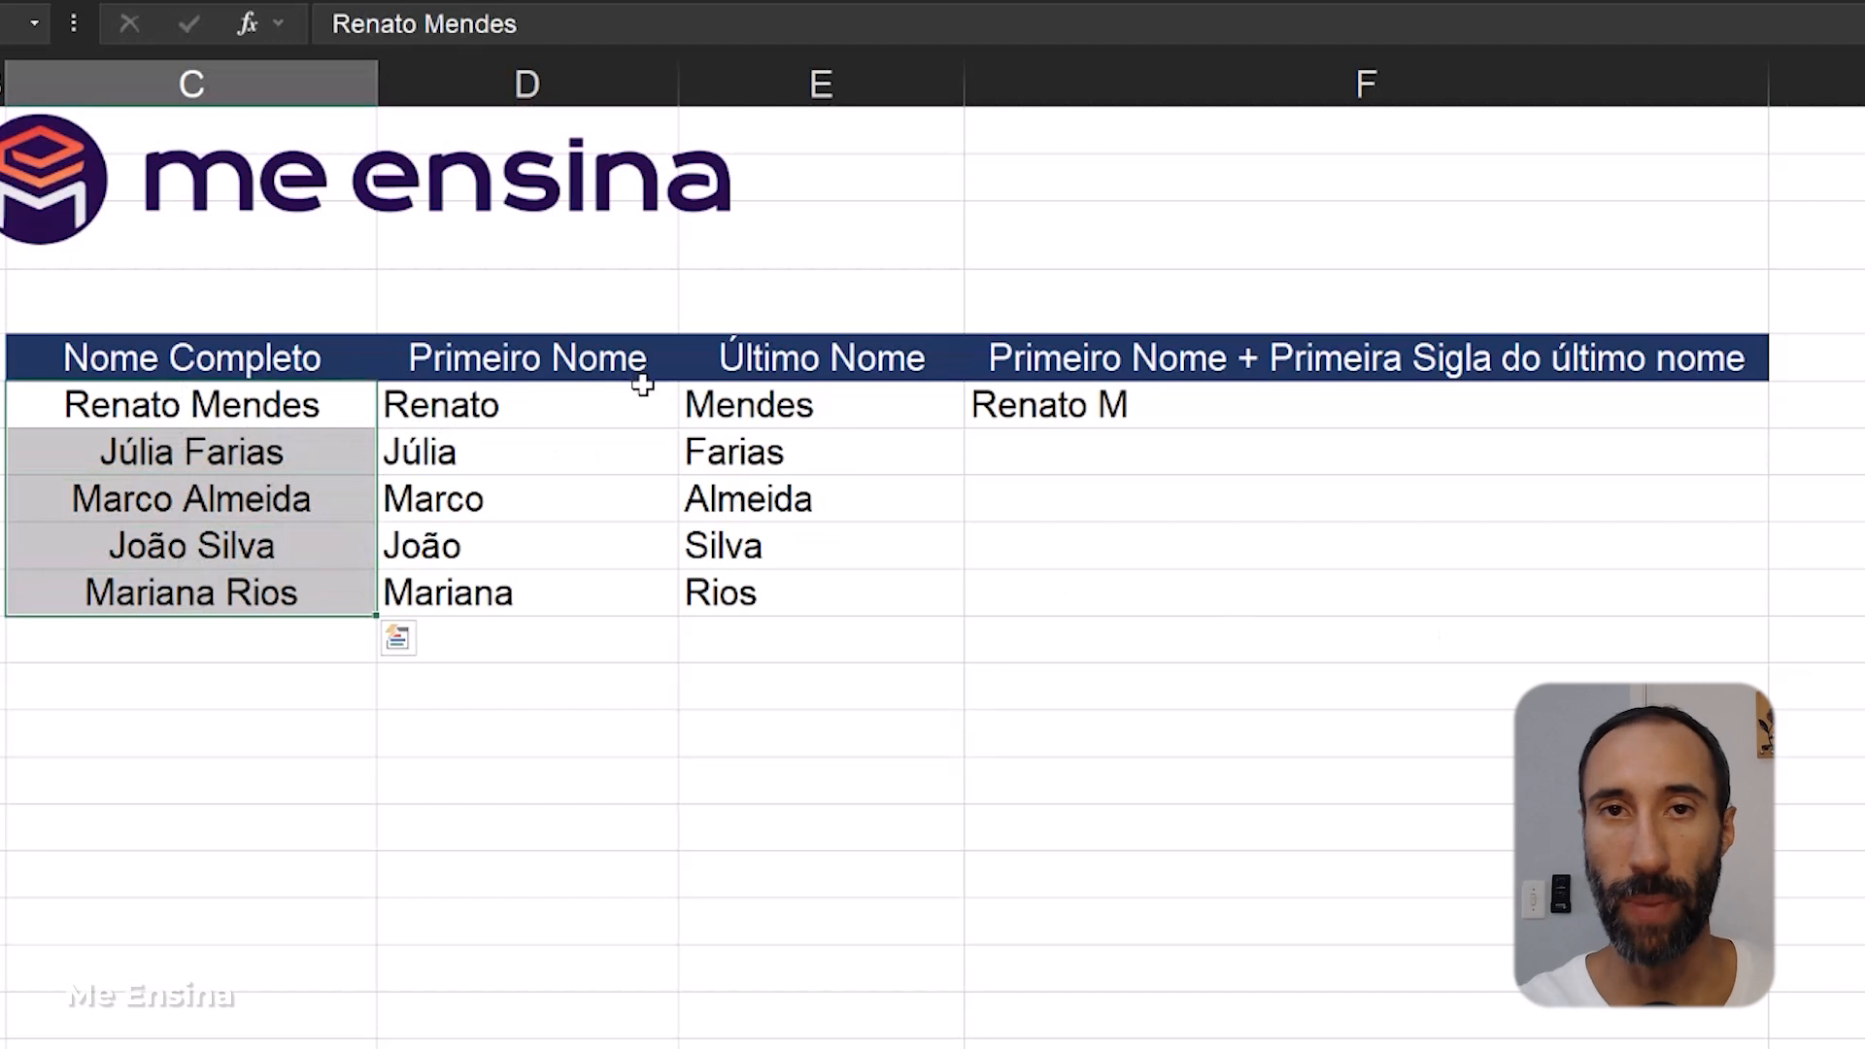
{"action": "left_click", "coordinate": [1122, 404]}
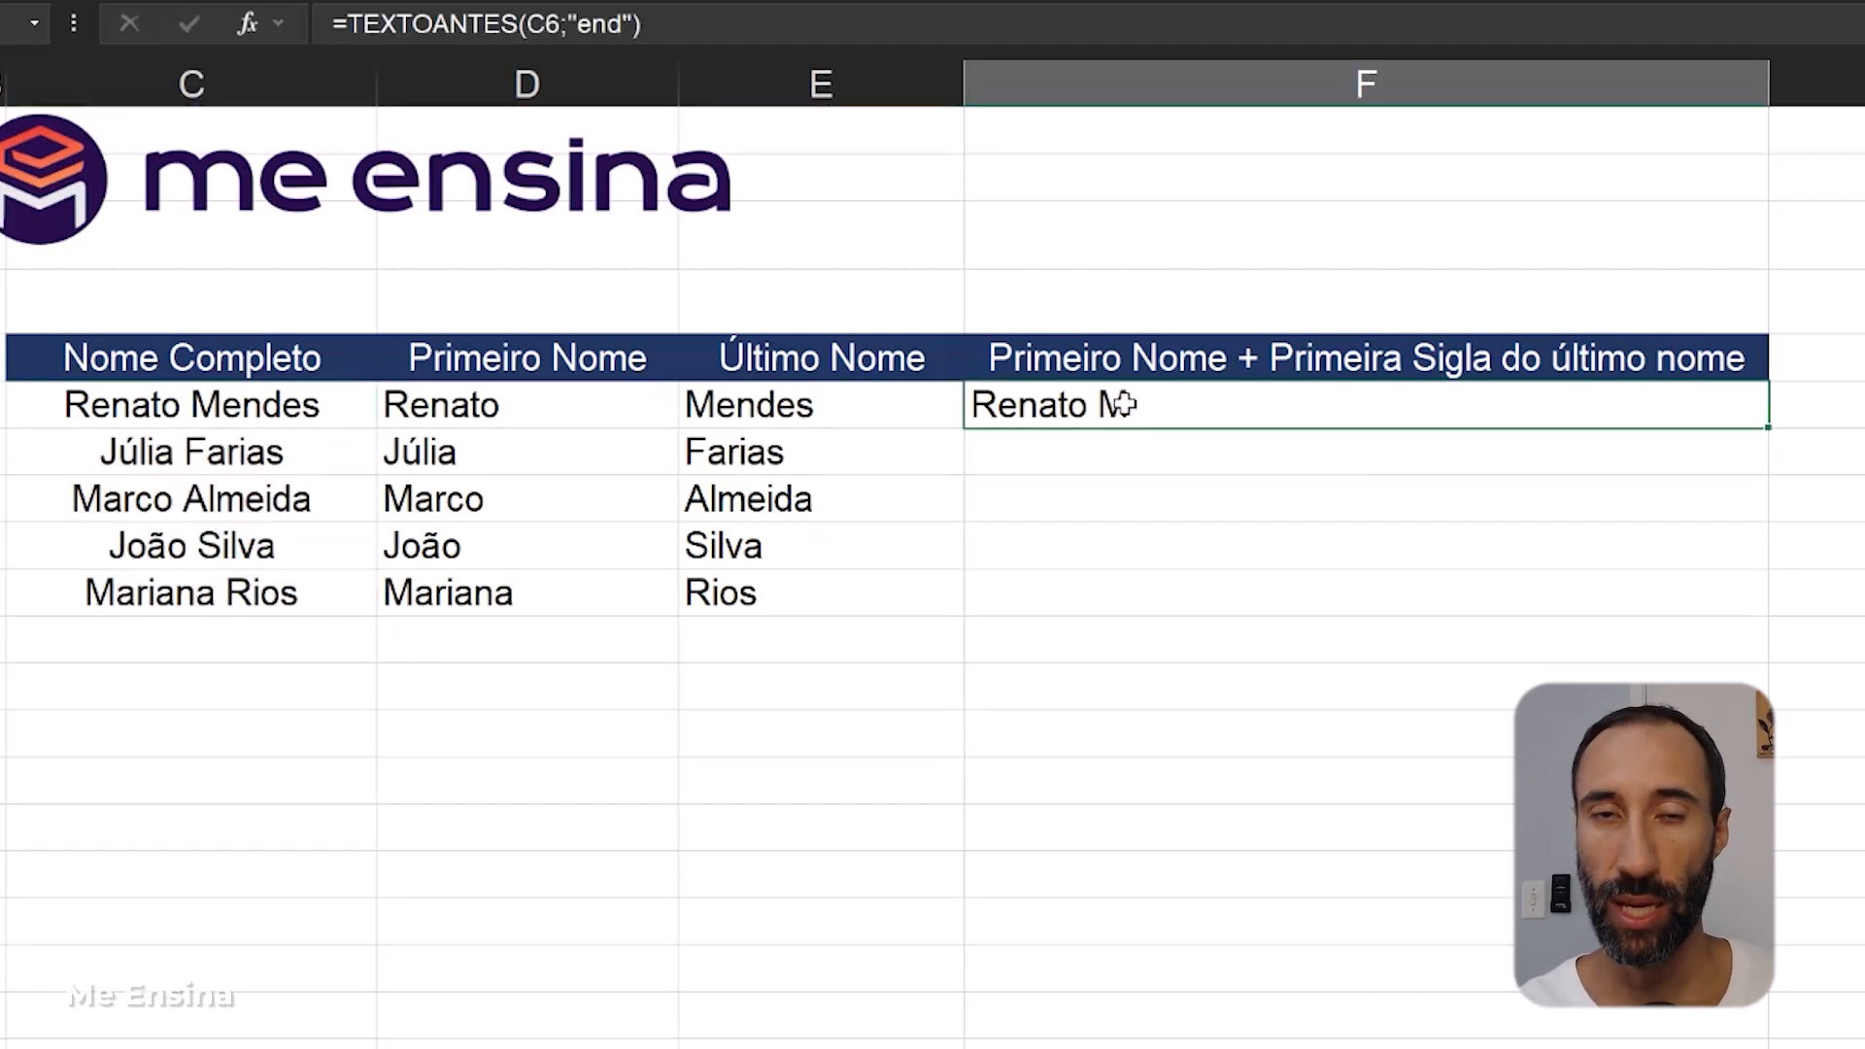